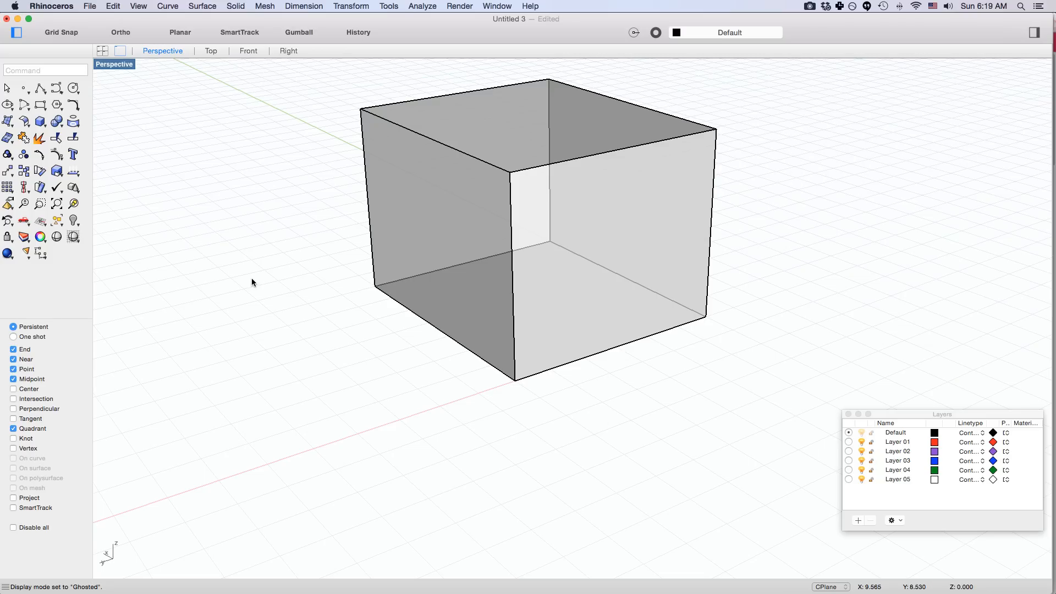
- Switch to Chrome and view the instructor's website, Google+ business page, Behance portfolio and LinkedIn profile
key("super+Tab")
key("super+Tab")
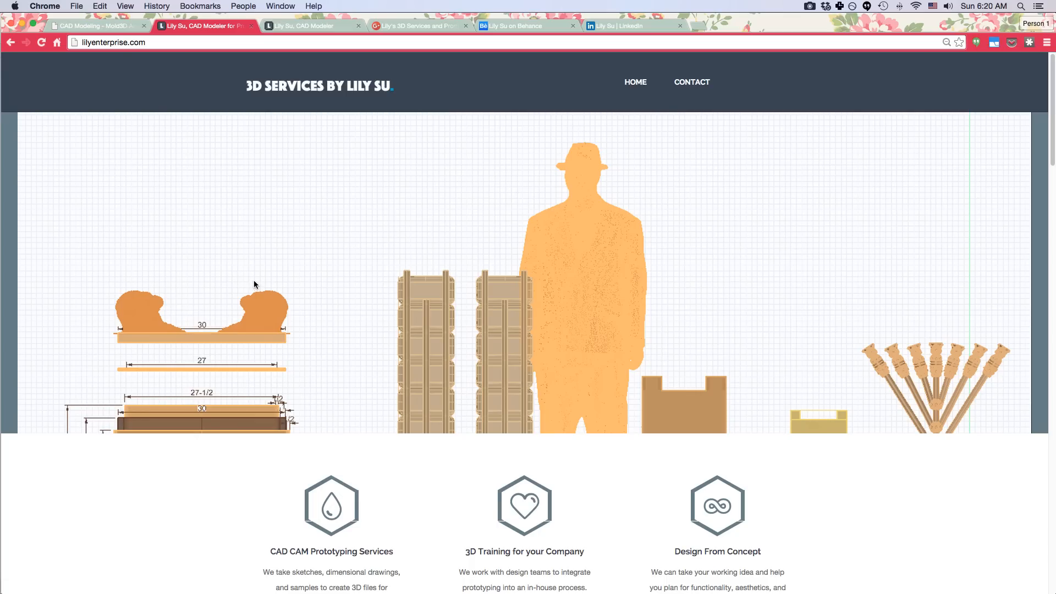
left_click(417, 25)
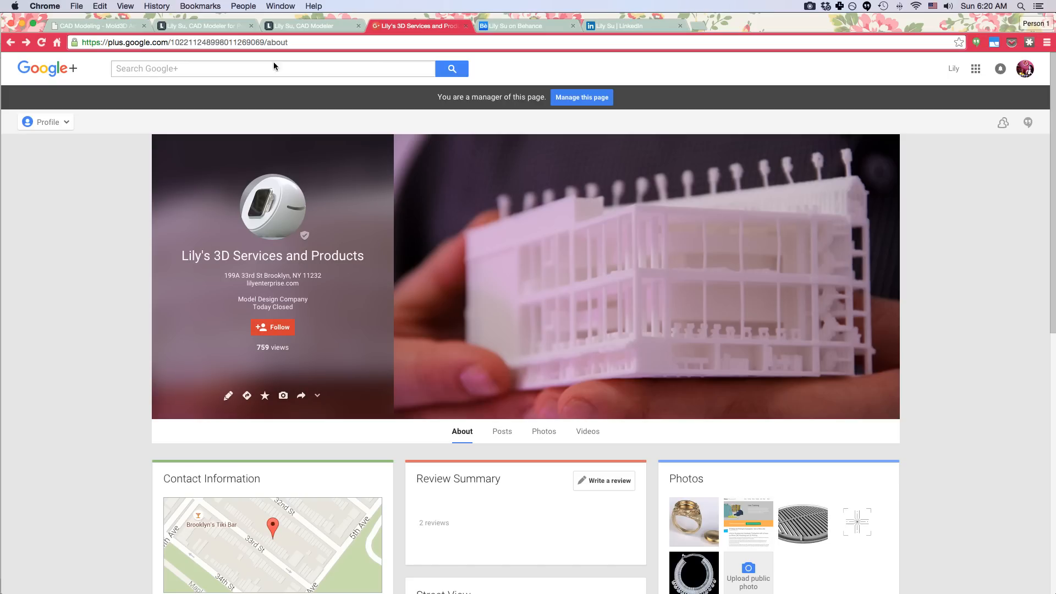
left_click(525, 26)
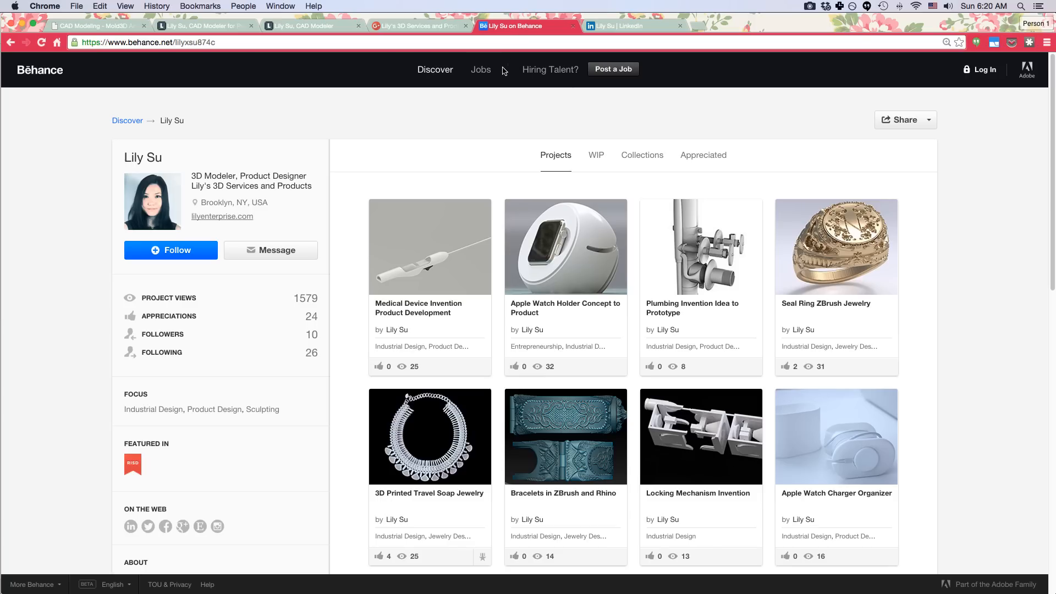
left_click(632, 24)
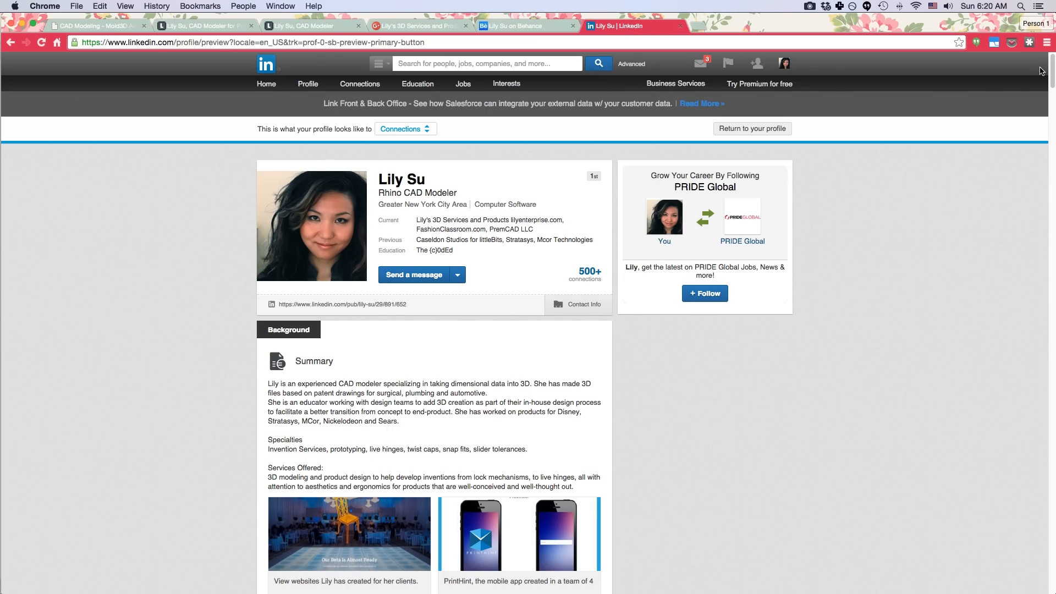
left_click_drag(1052, 74, 836, 45)
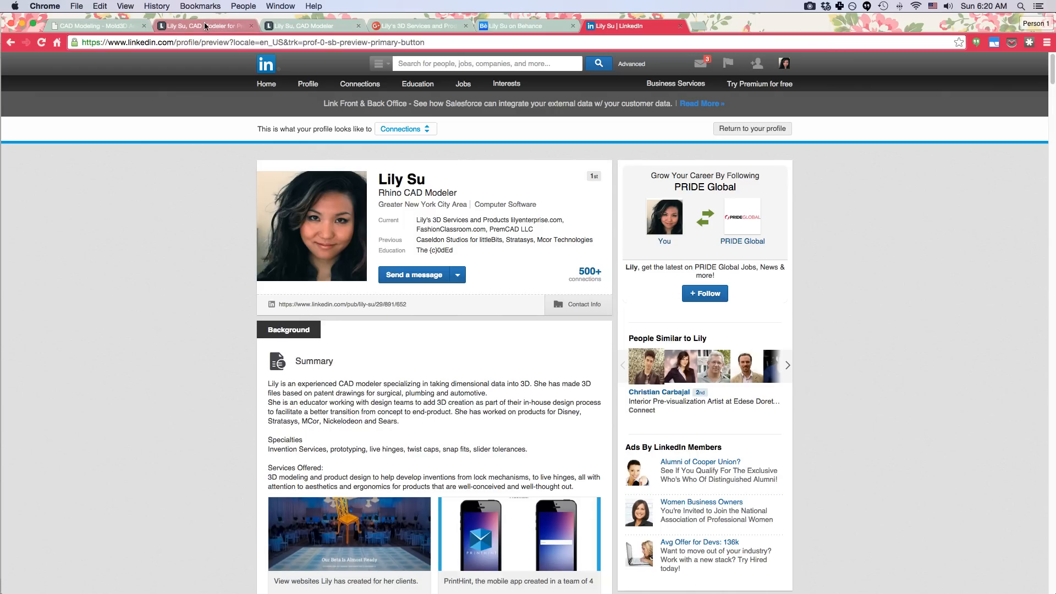
- Read through the Rhinoceros 3D Syllabus page, including its class resources and command notes
left_click(311, 25)
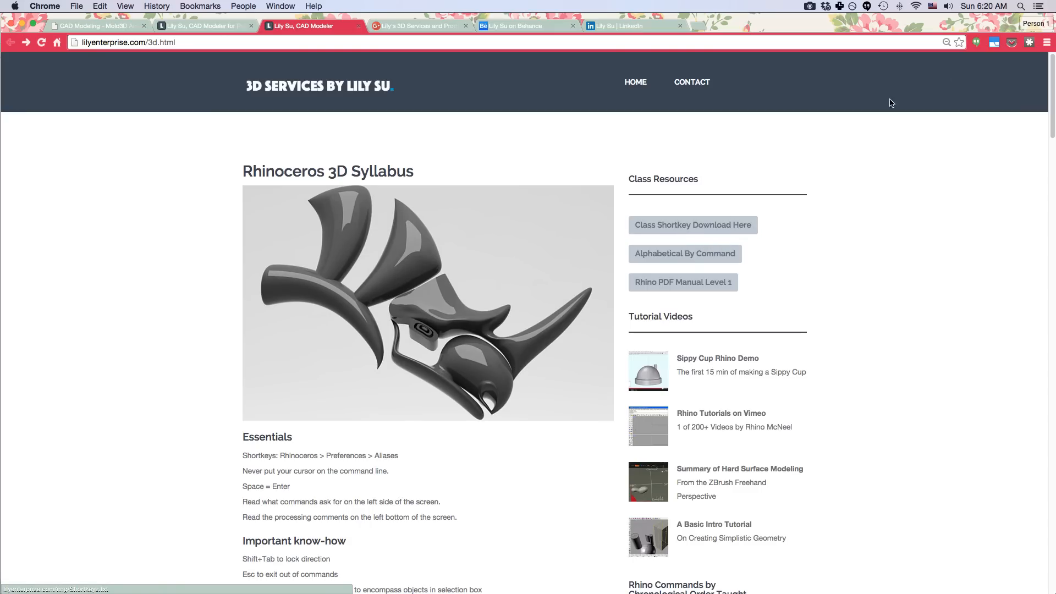
scroll(1034, 99, "down", 5)
scroll(1034, 99, "down", 6)
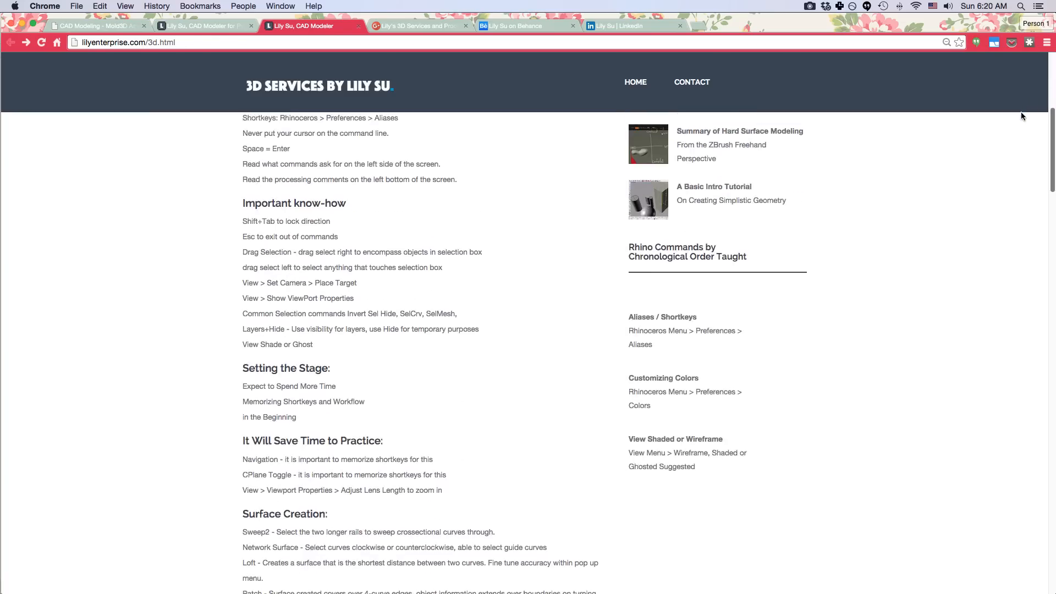
scroll(995, 146, "down", 2)
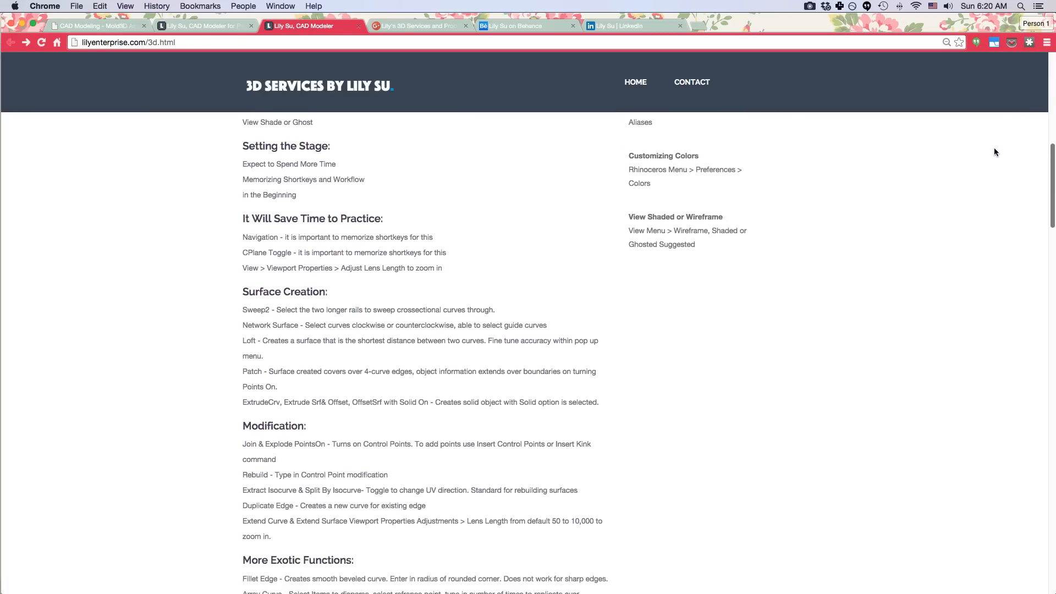
scroll(991, 149, "up", 6)
scroll(989, 103, "up", 6)
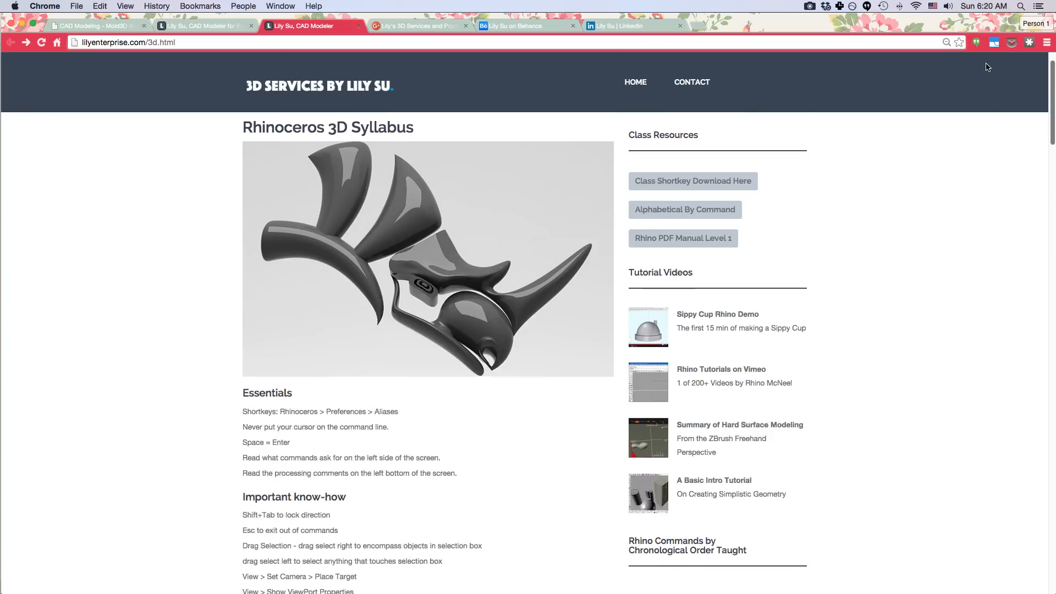
- Review the Mold3D Academy CAD Modeling course page, covering the course details, learning goals and class benefits
left_click(103, 26)
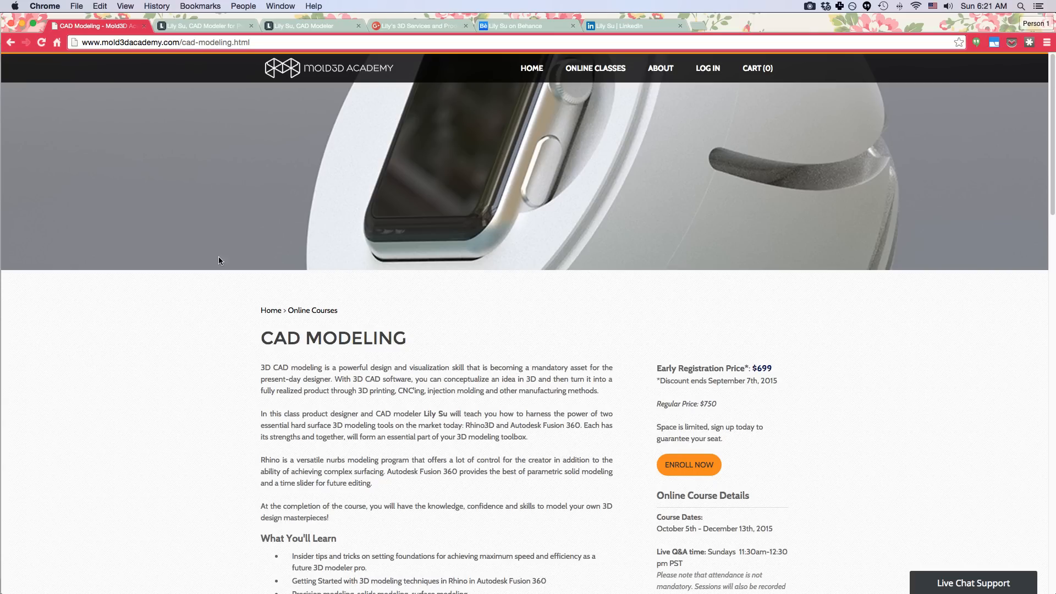
mouse_move(1054, 67)
scroll(1021, 124, "down", 5)
scroll(1022, 124, "down", 4)
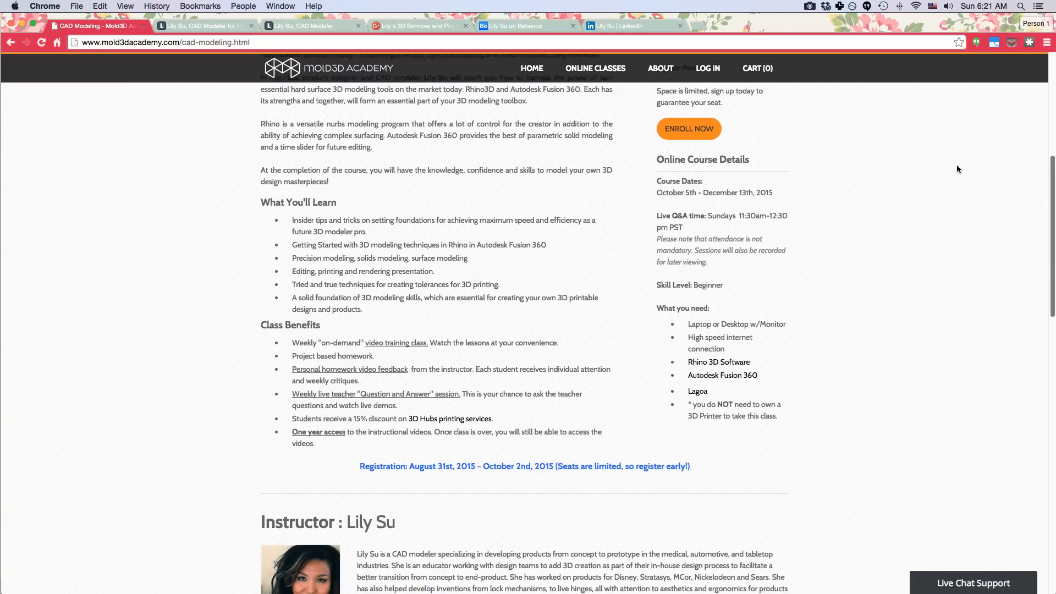
scroll(958, 157, "up", 1)
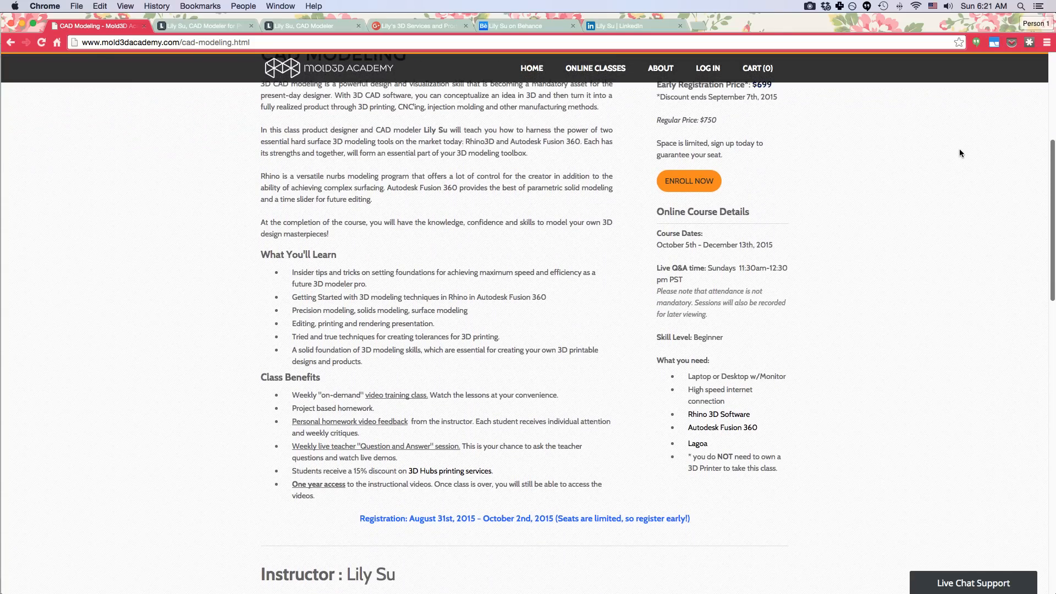
scroll(959, 146, "up", 8)
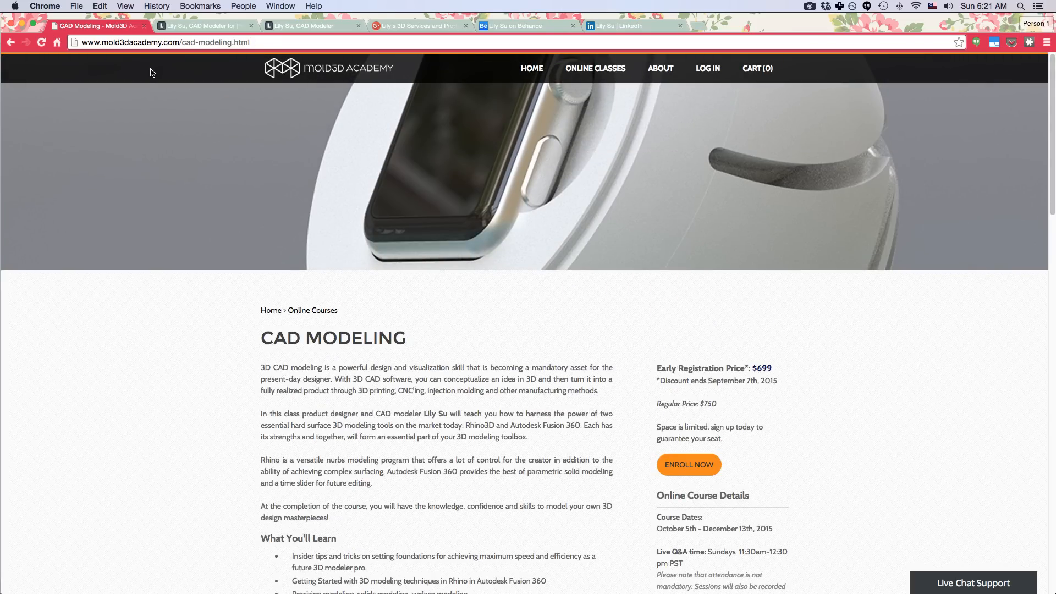
- Switch to Rhinoceros and create a new model from the Small Objects - Millimeters template
key("super+Tab")
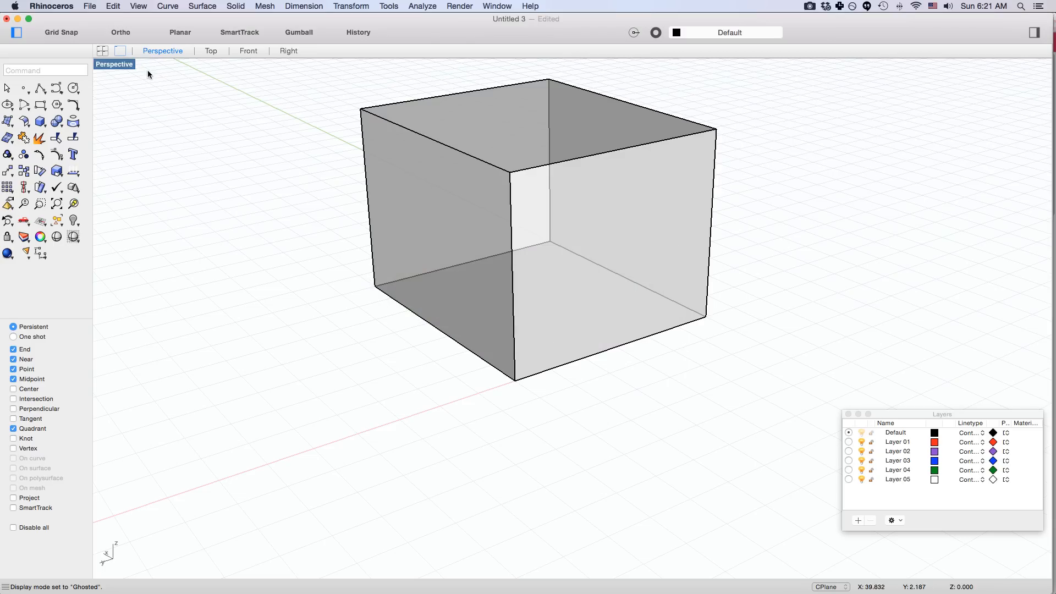
left_click(88, 7)
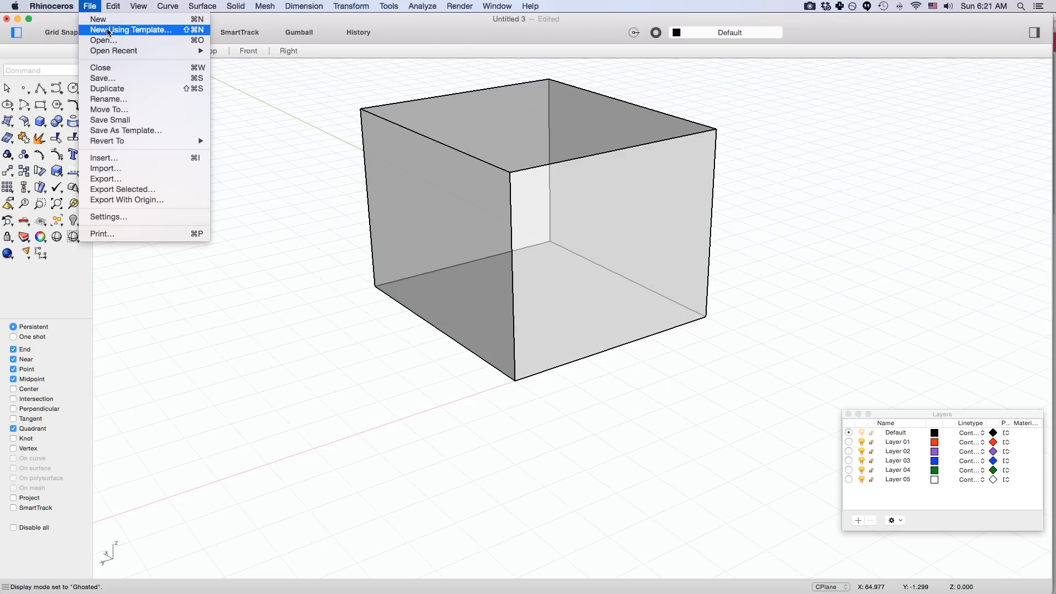
left_click(109, 32)
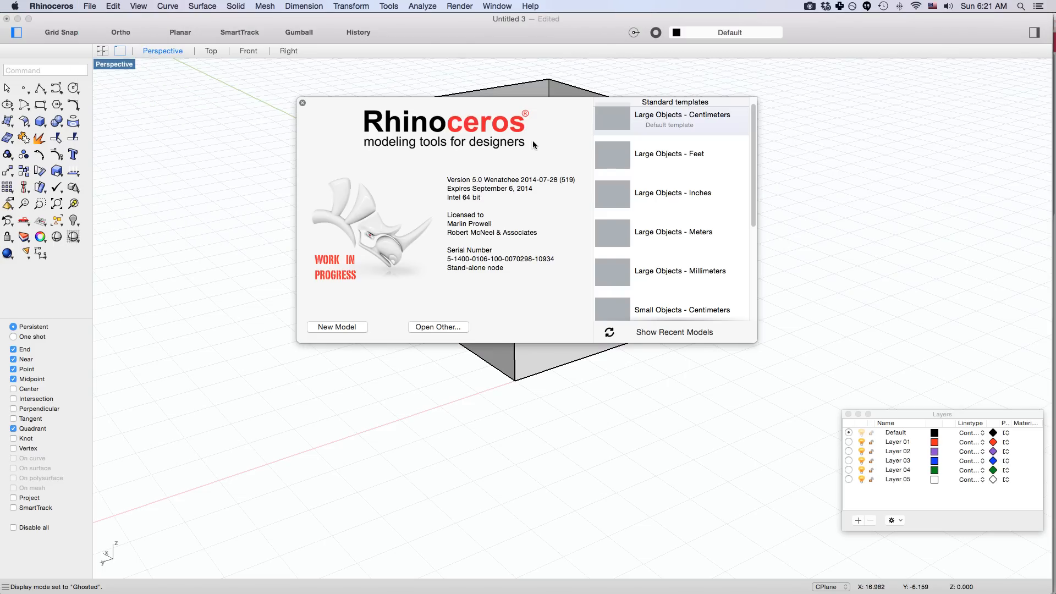
left_click_drag(753, 193, 730, 295)
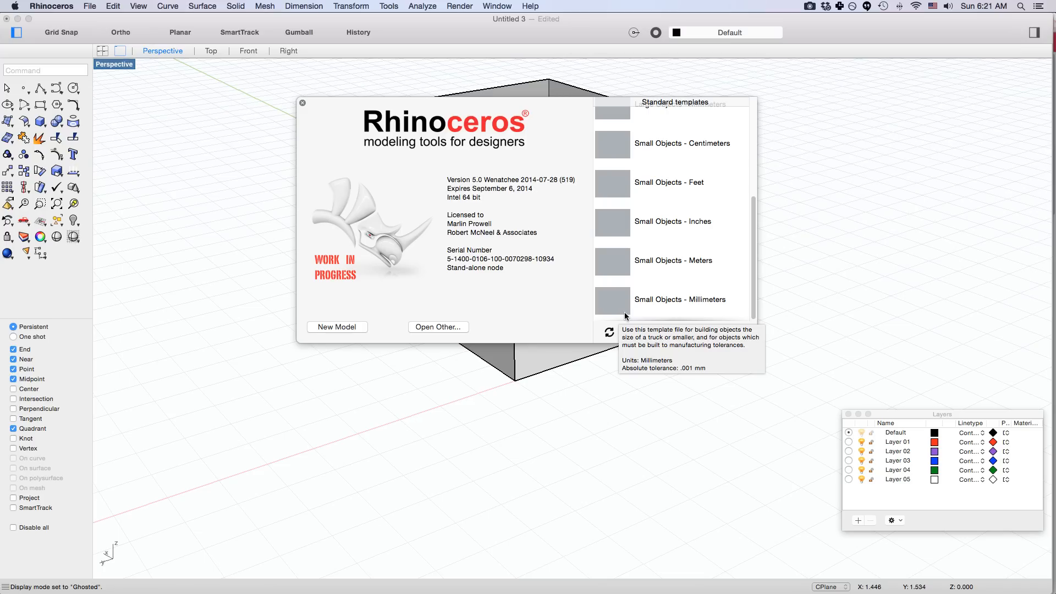
left_click_drag(753, 254, 754, 253)
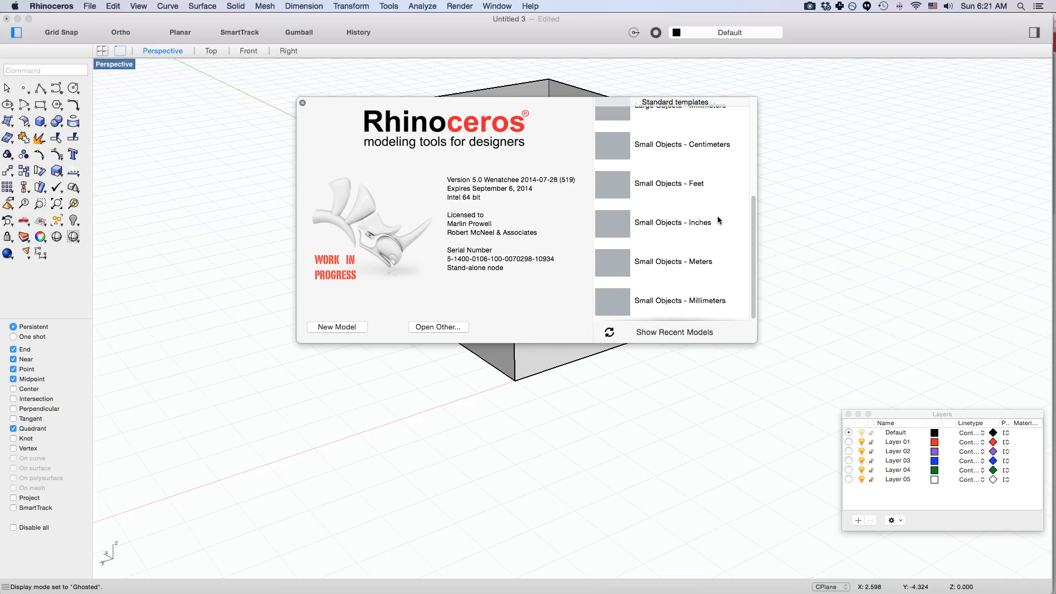
mouse_move(754, 234)
left_mouse_down()
mouse_move(755, 250)
mouse_move(737, 125)
mouse_move(741, 194)
mouse_move(759, 243)
mouse_move(764, 187)
mouse_move(754, 233)
left_mouse_up()
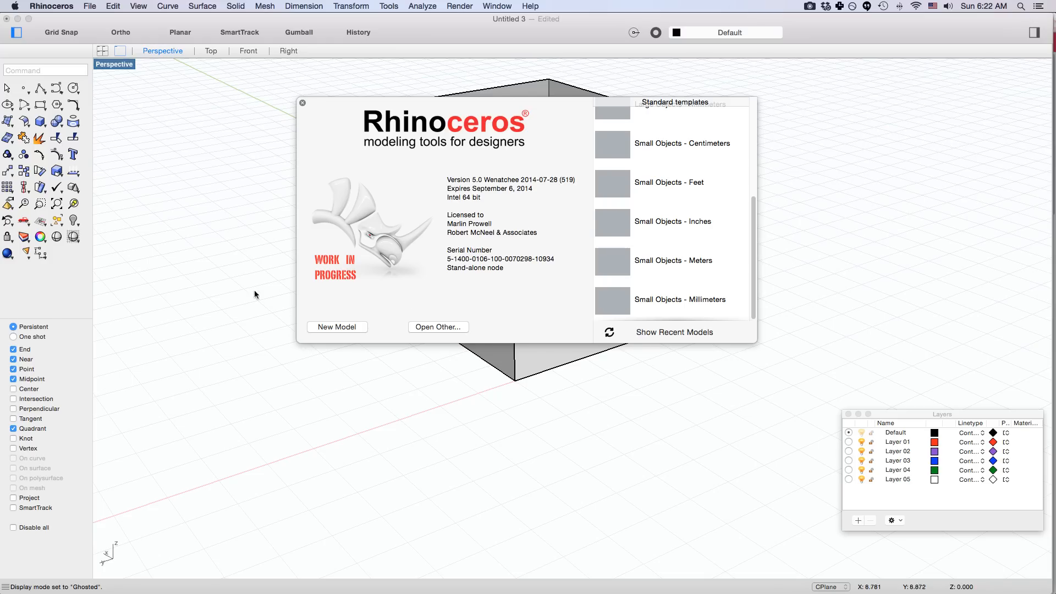
left_click_drag(753, 223, 638, 294)
double_click(612, 309)
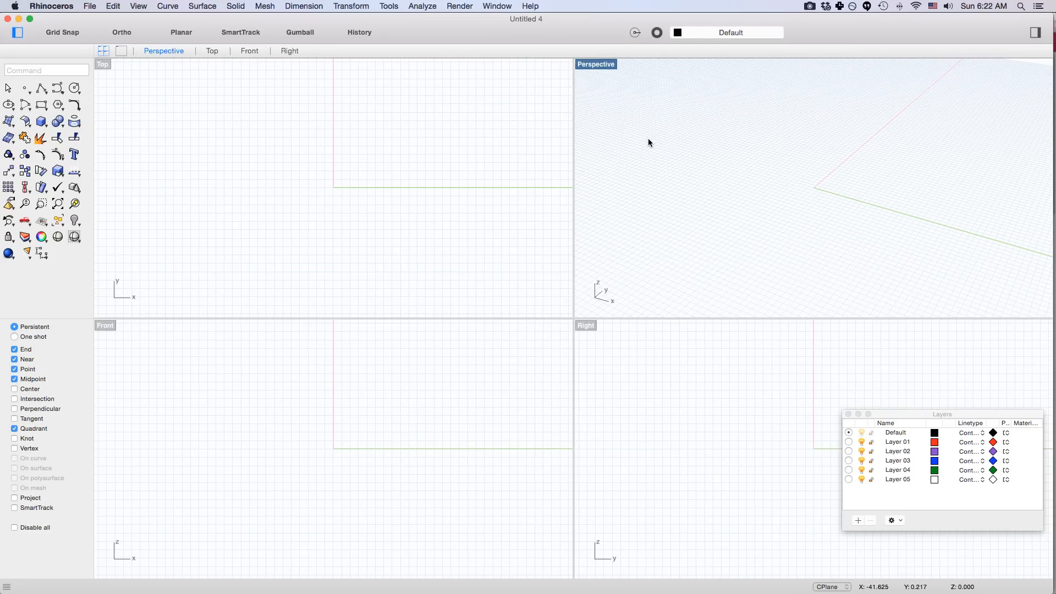
- In the Colors preferences, change the viewport background to a very pale green-tinted white
left_click(59, 7)
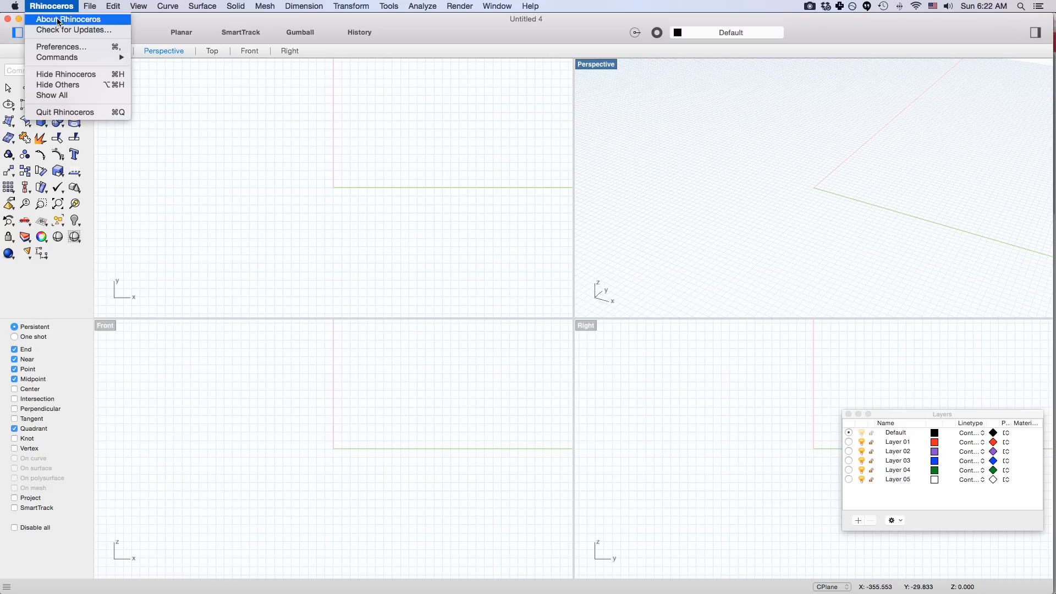
left_click(66, 51)
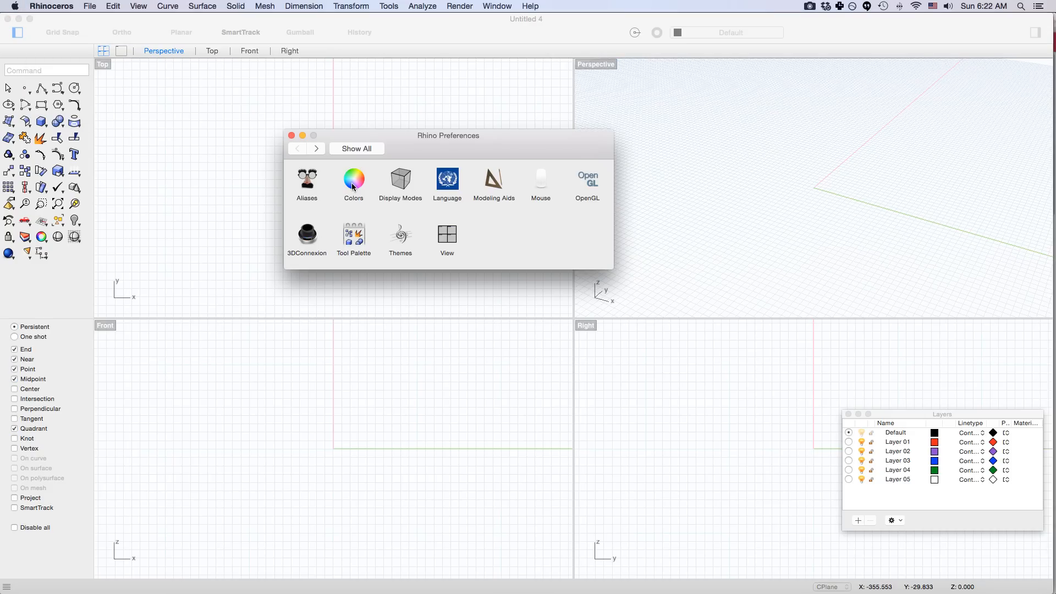
left_click(354, 178)
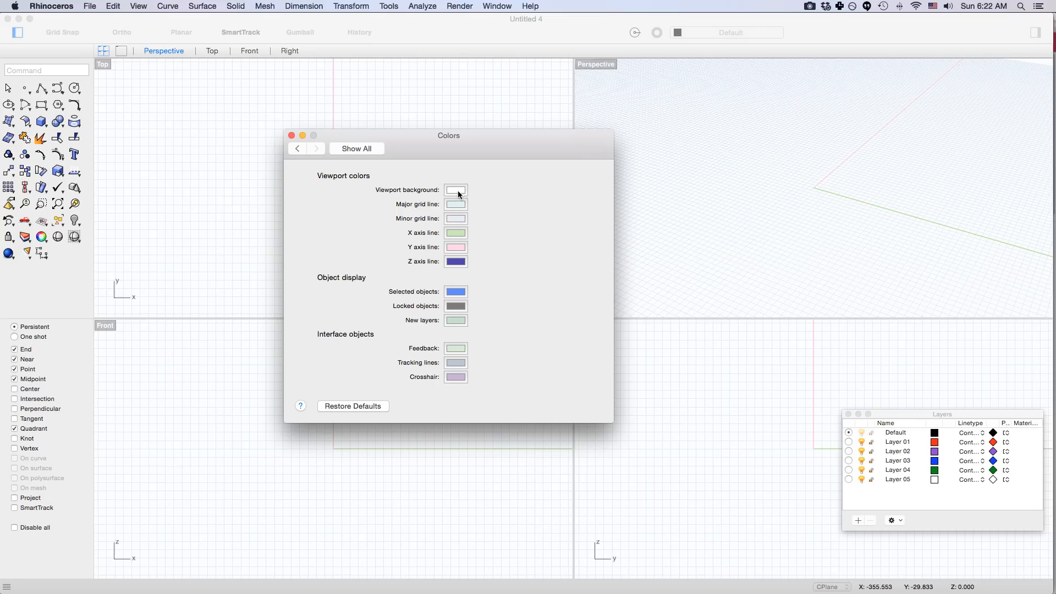
left_click(297, 149)
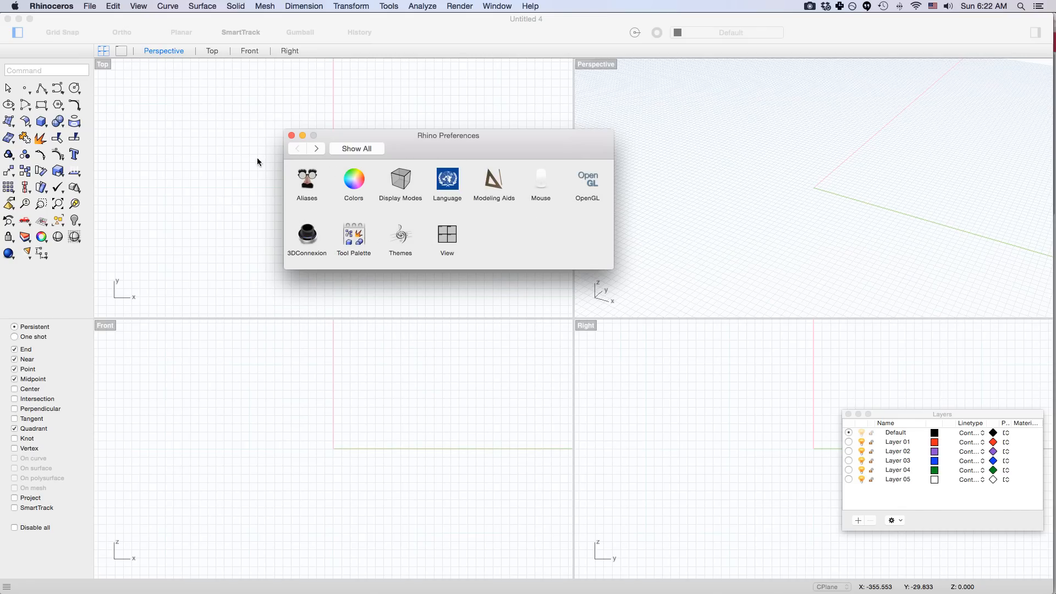
left_click(48, 6)
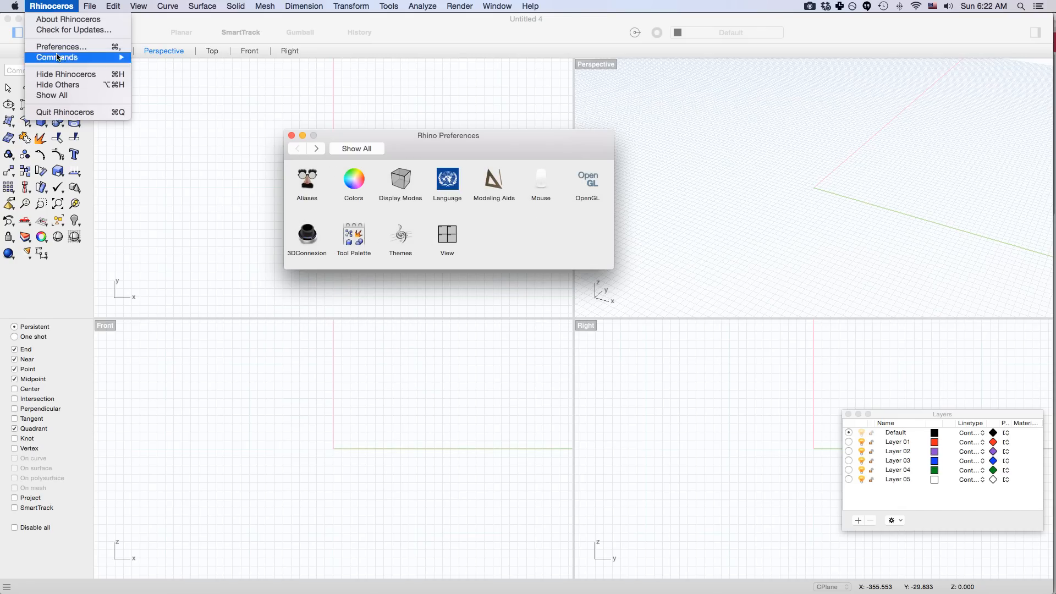
left_click_drag(421, 155, 419, 154)
left_click(361, 194)
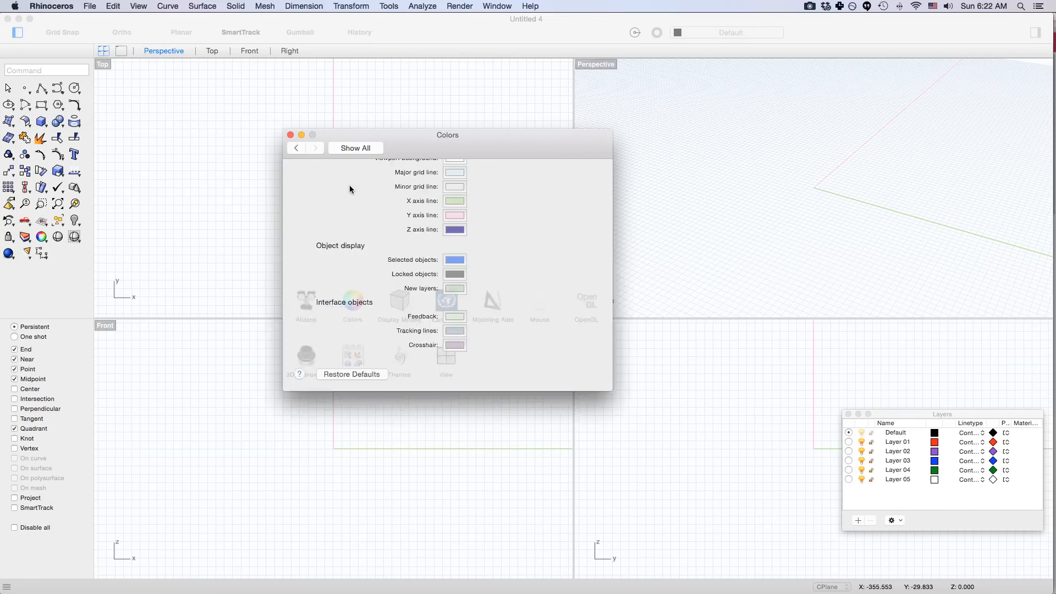
left_click(455, 190)
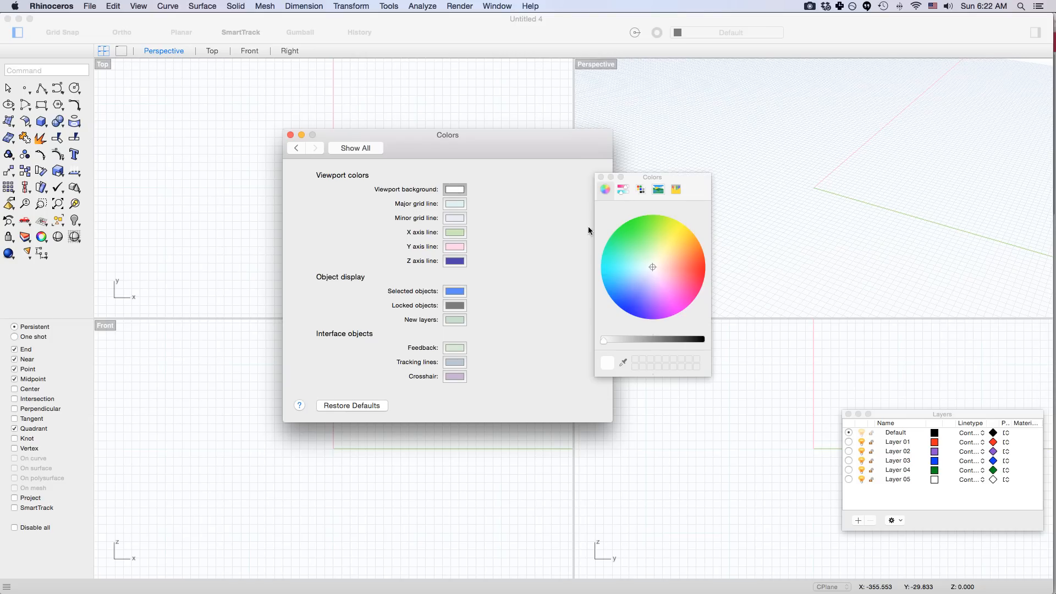
mouse_move(667, 271)
left_mouse_down()
mouse_move(645, 250)
mouse_move(653, 266)
left_mouse_up()
left_click(601, 177)
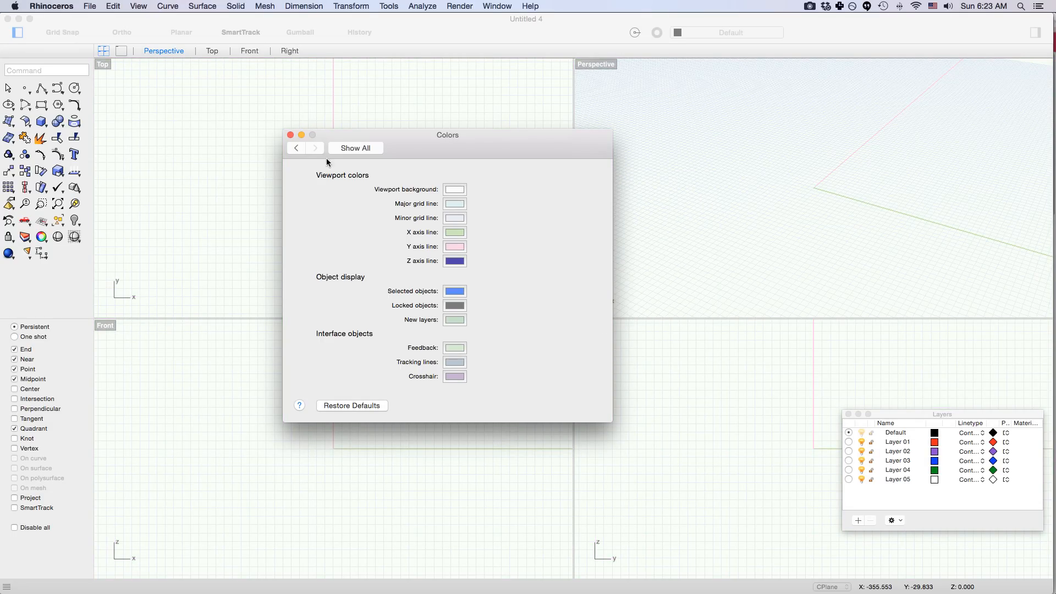
- Examine the Aliases preferences, including the list of command macros and the options for importing, exporting and resetting aliases
left_click(296, 148)
left_click(299, 181)
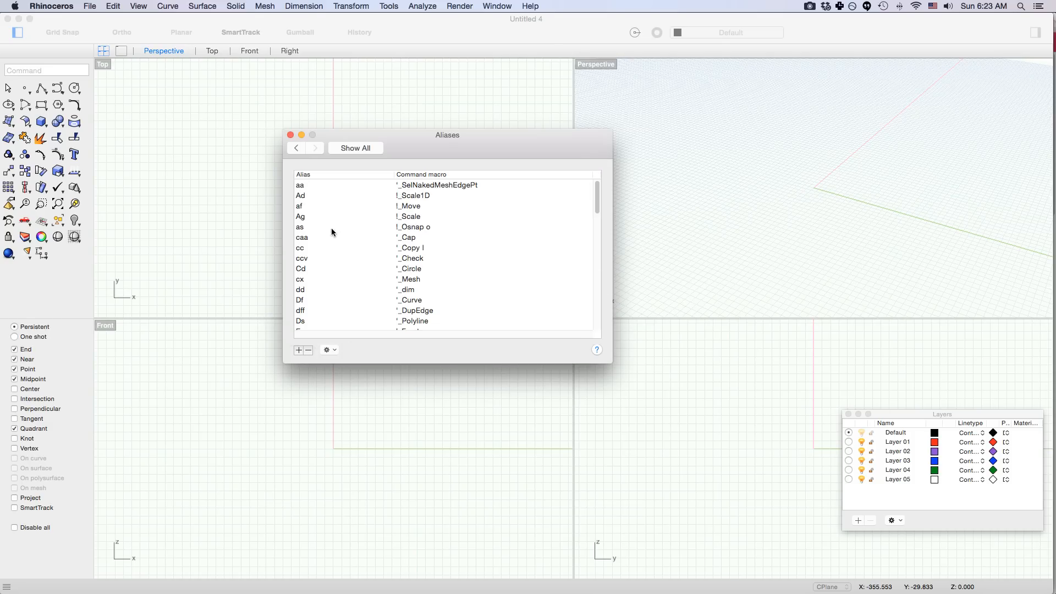
left_click_drag(598, 196, 604, 173)
left_click_drag(447, 147, 431, 145)
left_click_drag(580, 196, 532, 157)
left_click_drag(407, 155, 417, 149)
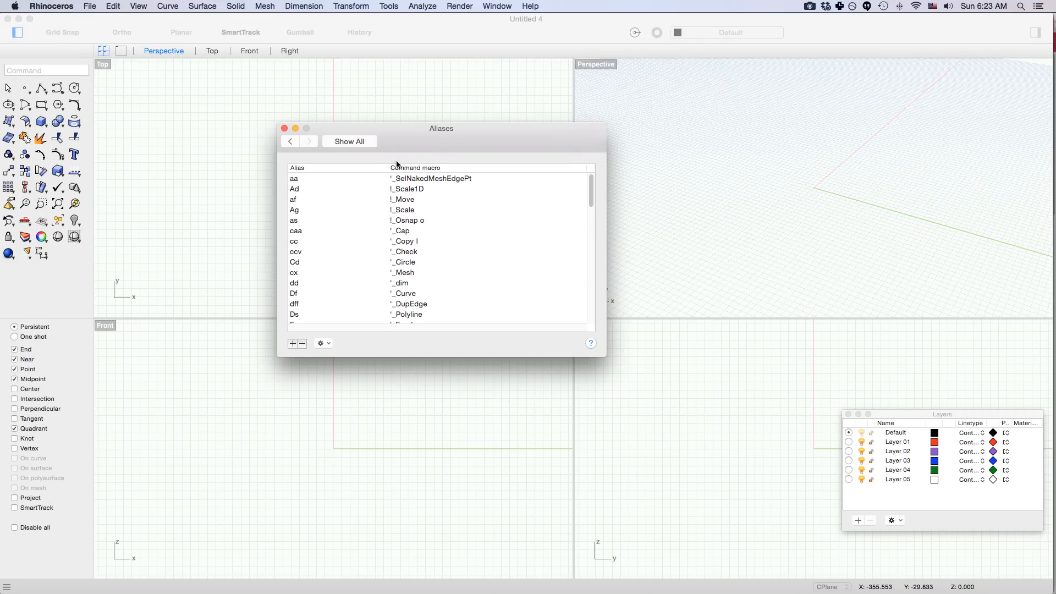
left_click(322, 347)
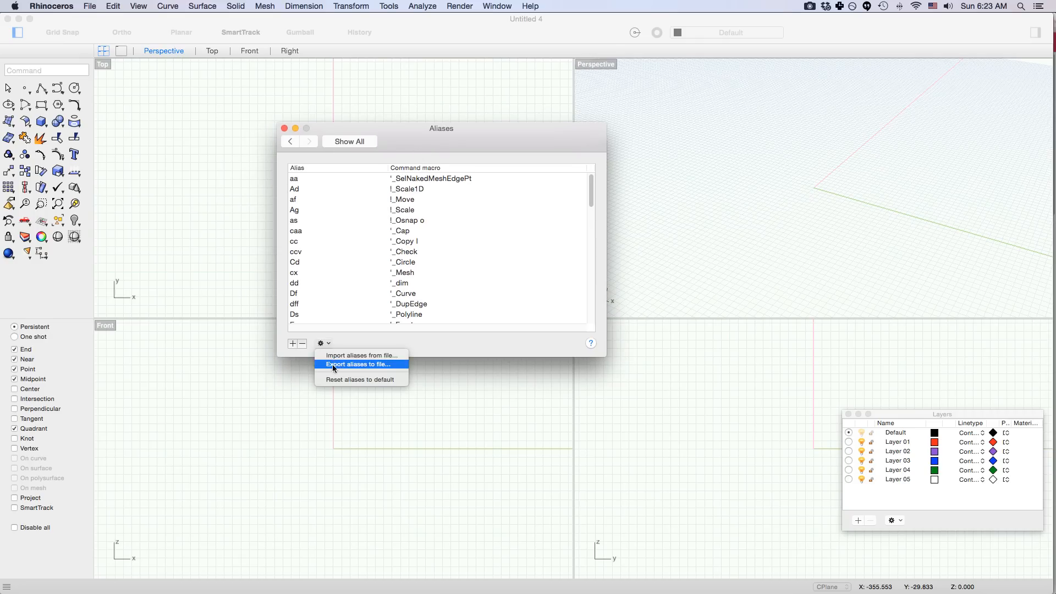
left_click(349, 341)
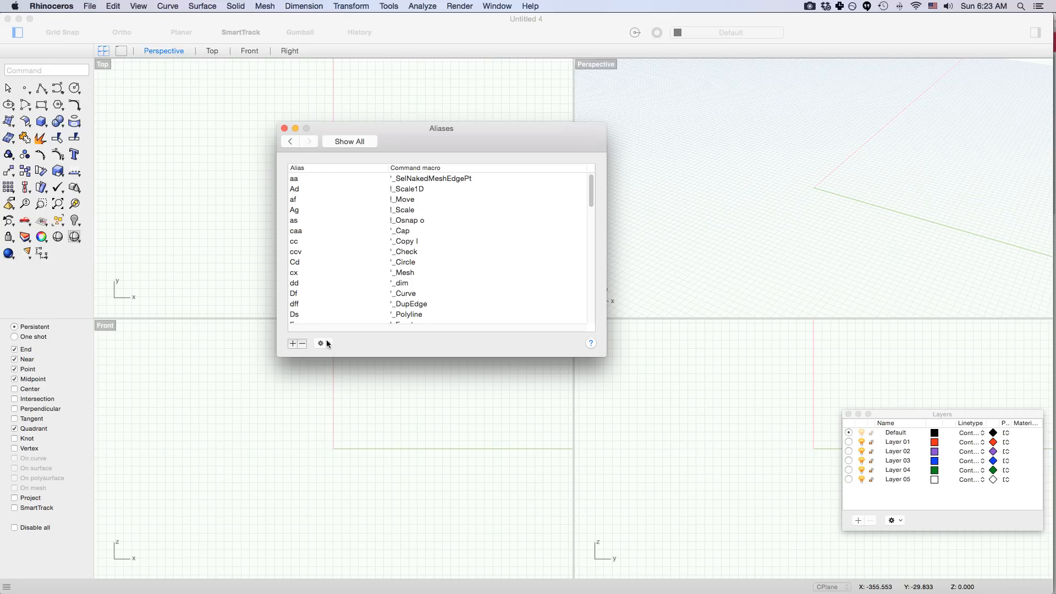
left_click(324, 343)
left_click(311, 347)
- Add a new alias entry with the default name NewAlias and an empty command macro
left_click(293, 344)
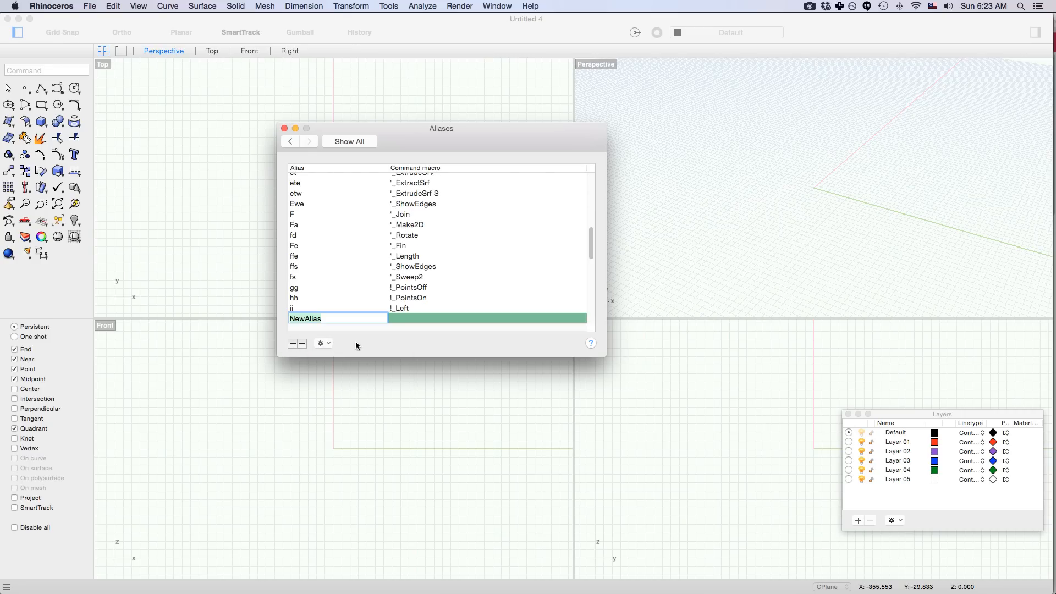
left_click(411, 318)
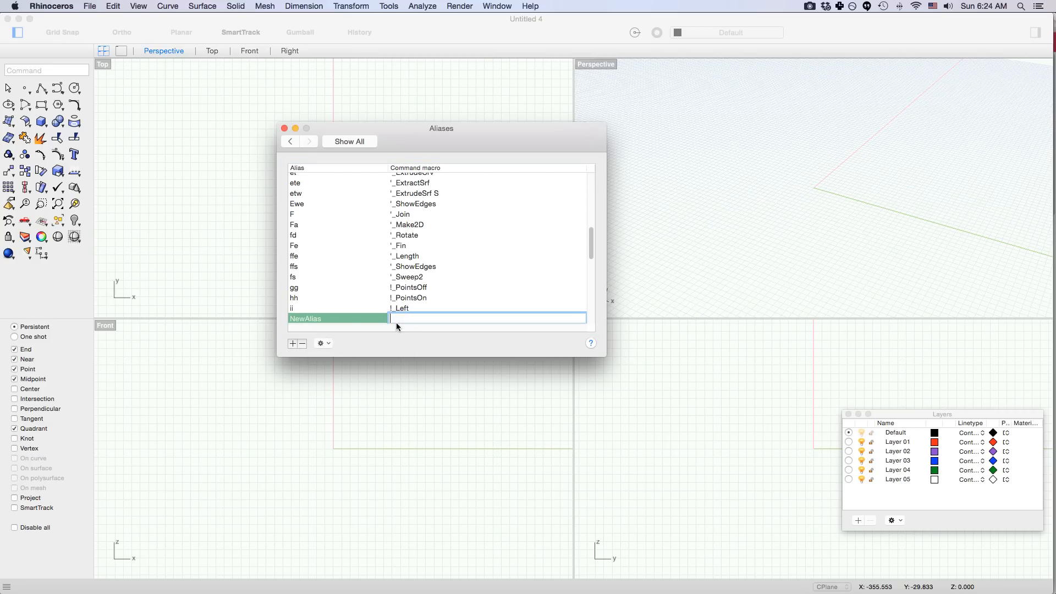
left_click(342, 320)
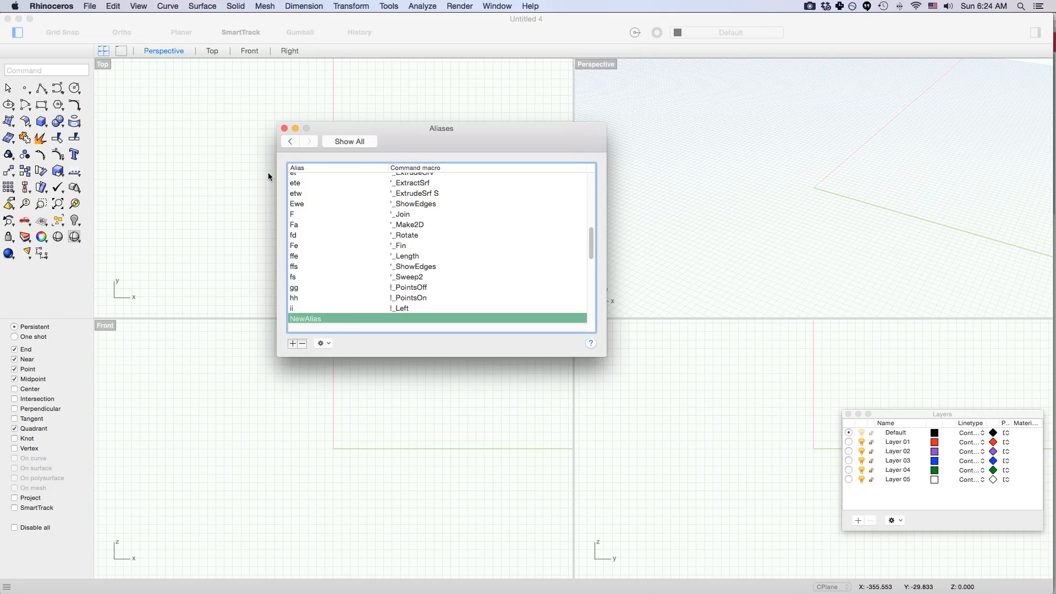
- Close the Aliases preferences and try the alias fd to start the Rotate command, cancelling it without rotating anything
left_click(284, 129)
left_click(289, 152)
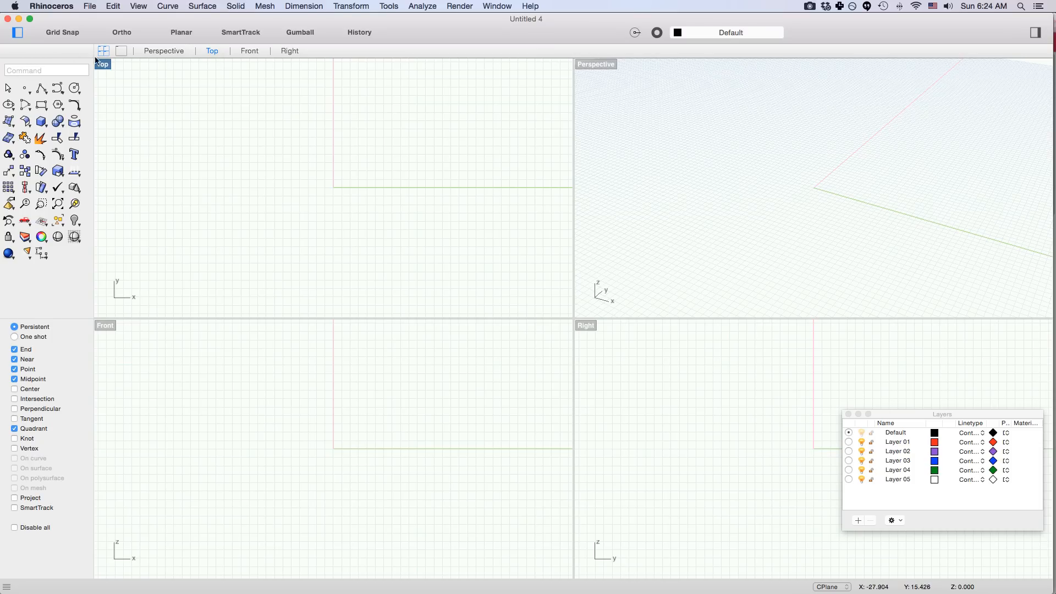
left_click(125, 33)
left_click(37, 68)
type("rot")
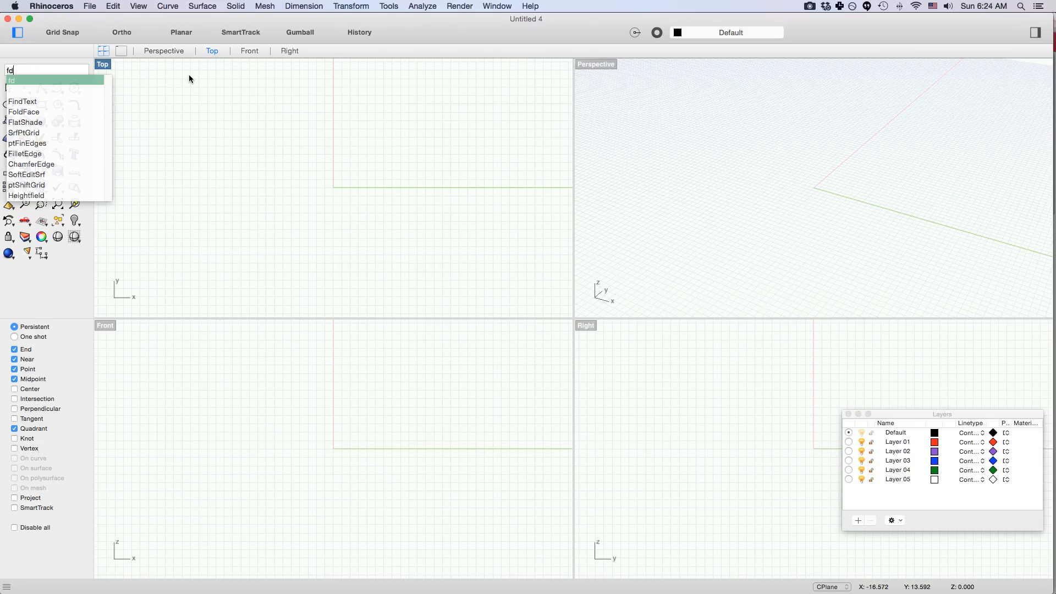
key("Return")
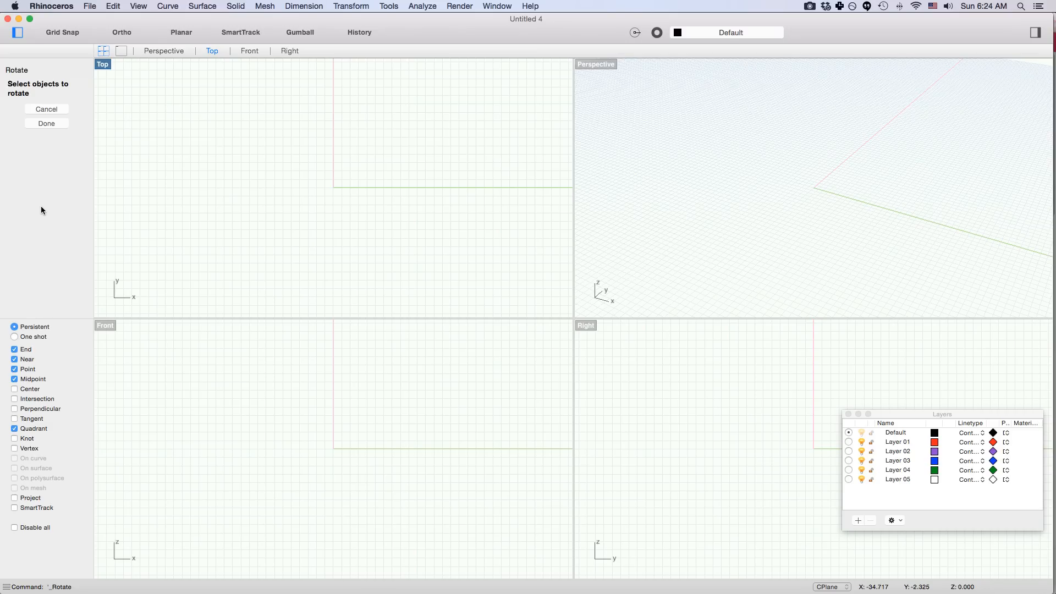
key("Escape")
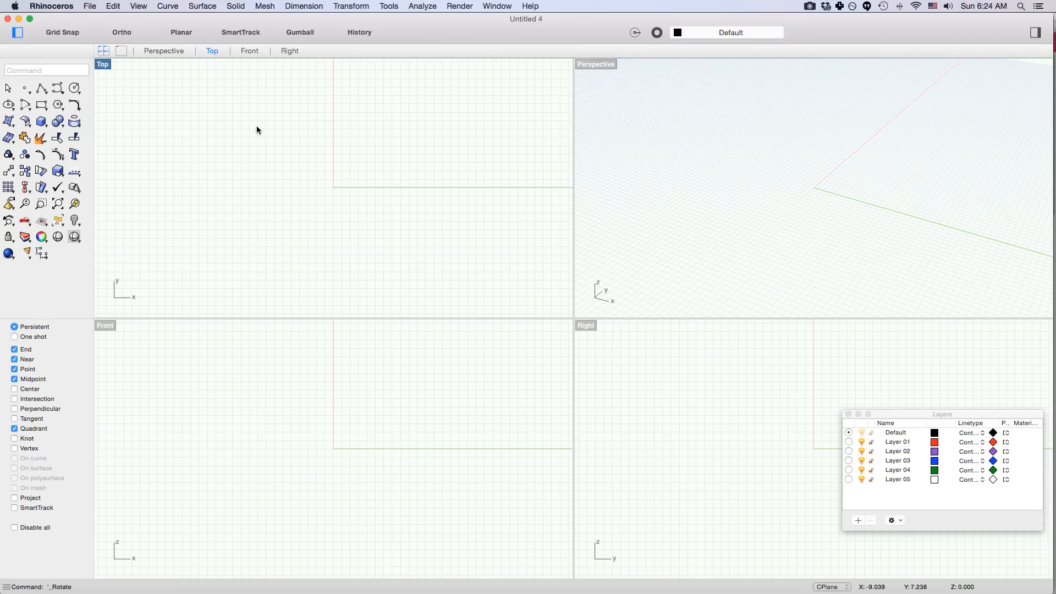
- Draw a solid box about 5.7 by 7.4 by 7.7 mm near the origin in the Perspective viewport
type("Box")
key("Return")
left_click(816, 187)
left_click(861, 176)
left_click(864, 140)
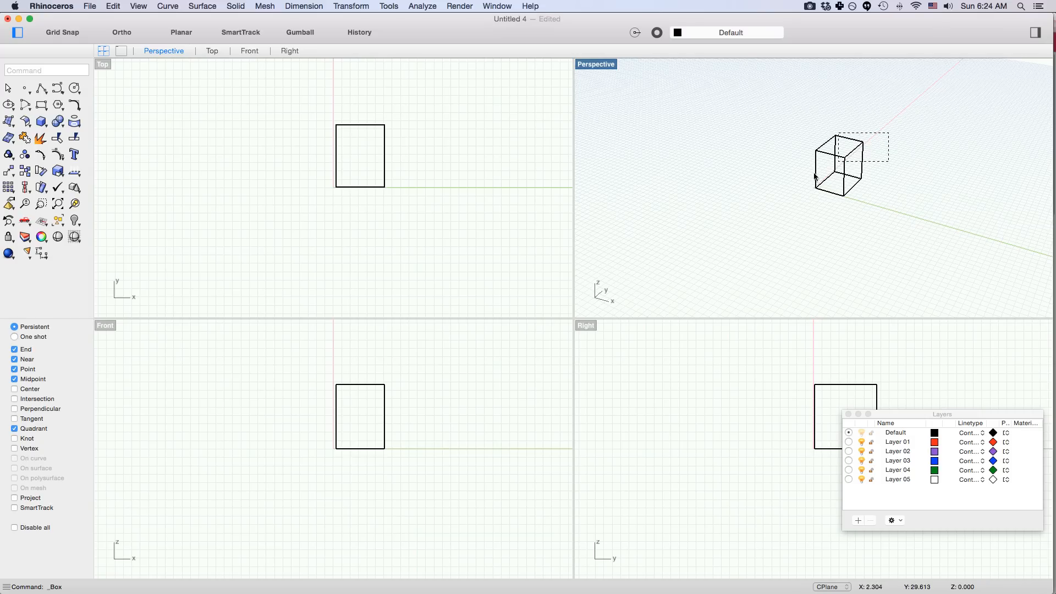
- Create a bounding box around the box with the World coordinate system and Solids output
type("bou")
key("Return")
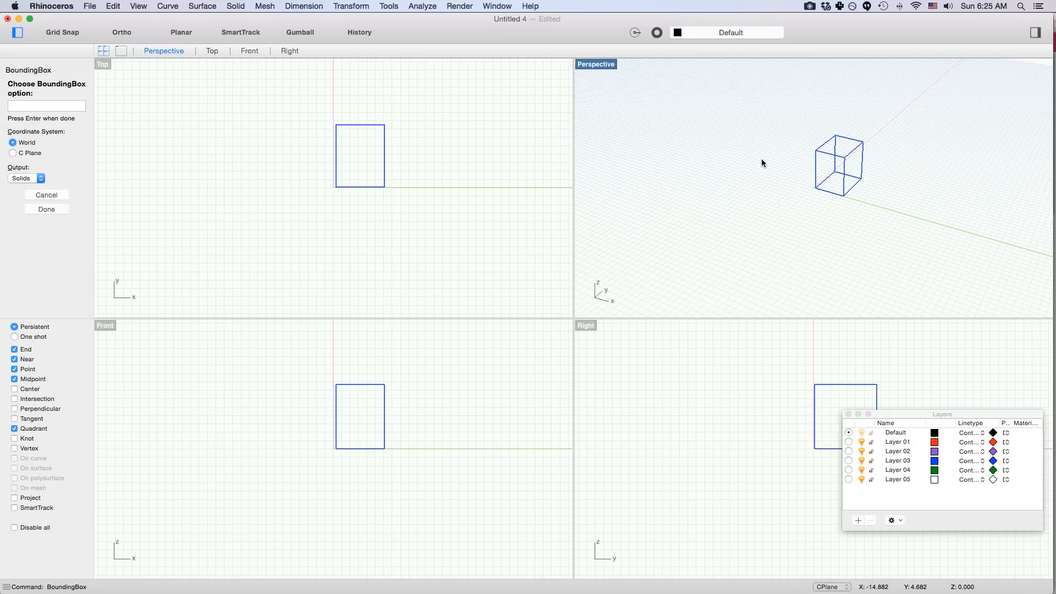
key("Return")
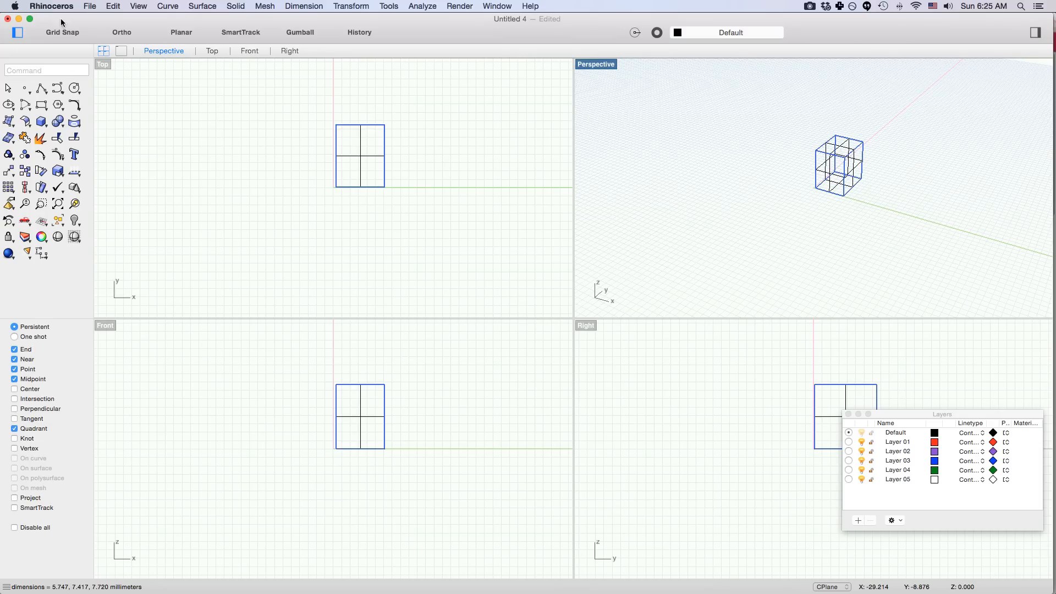
- Delete both the box and its bounding box
left_click(928, 132)
left_click(859, 155)
key("Delete")
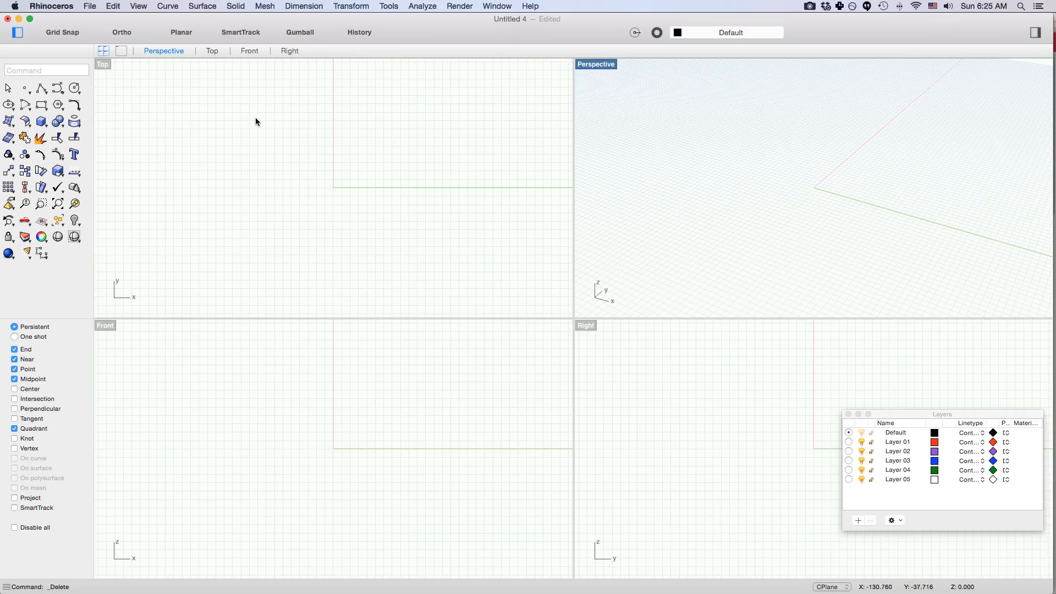
left_click(51, 6)
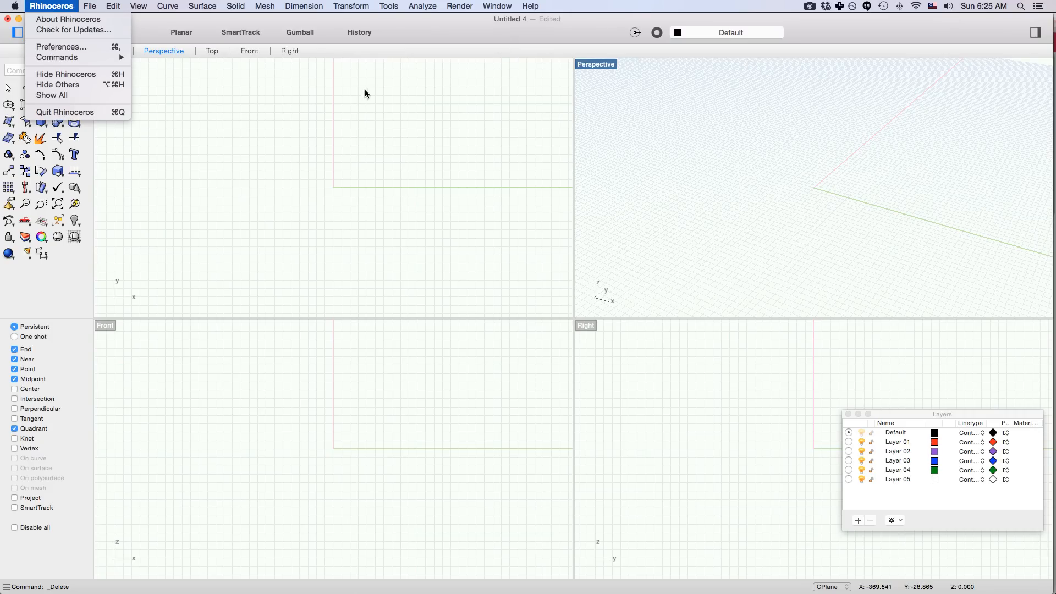
left_click(303, 114)
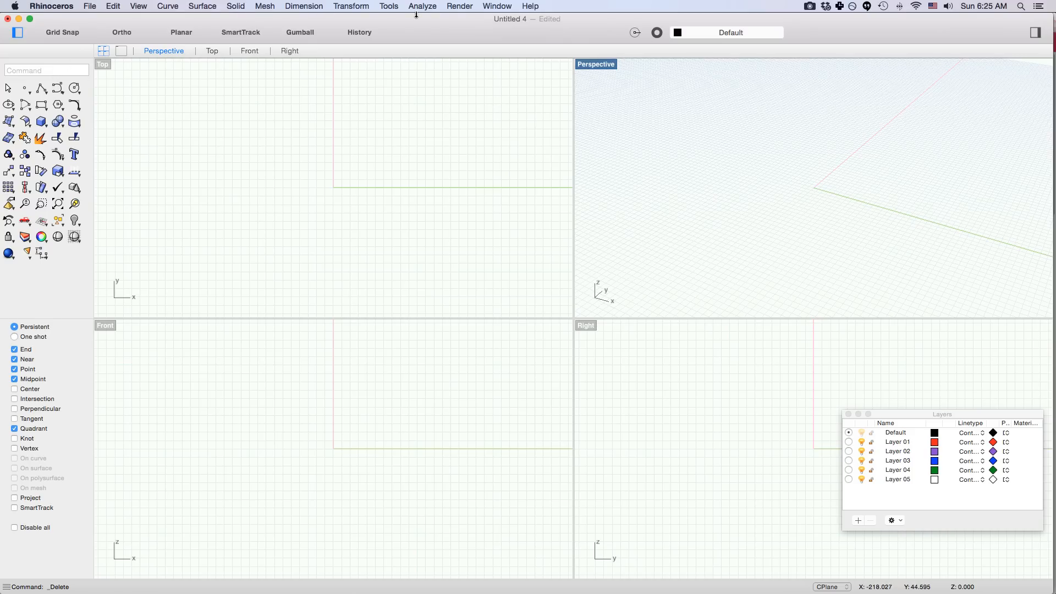
- Show and hide the right sidebar, and place the floating Layers panel slightly lower over the Right viewport
left_click(1034, 34)
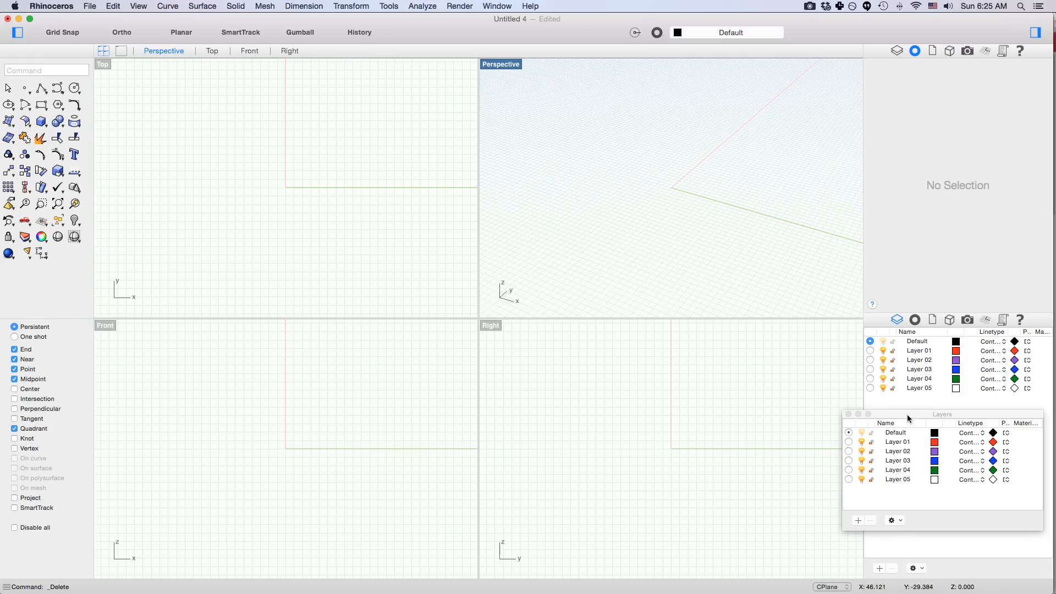
left_click(1028, 33)
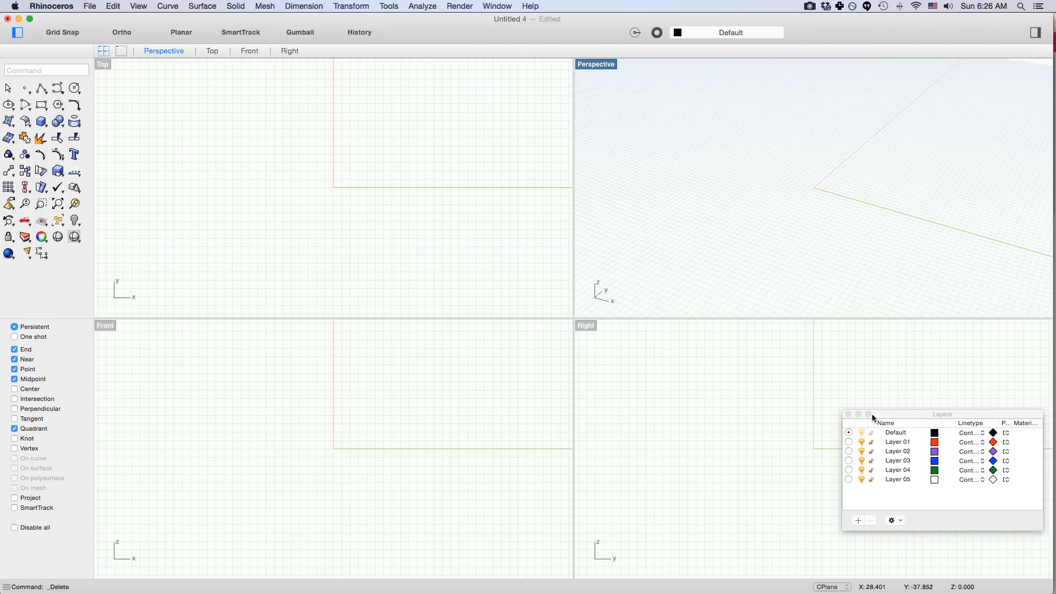
left_click_drag(905, 413, 883, 443)
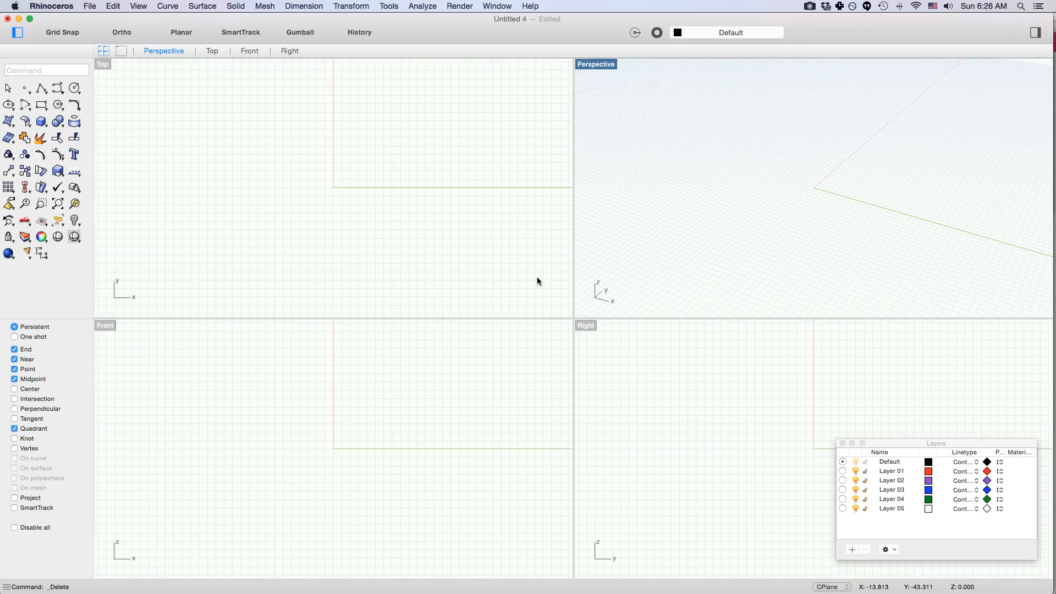
left_click(497, 7)
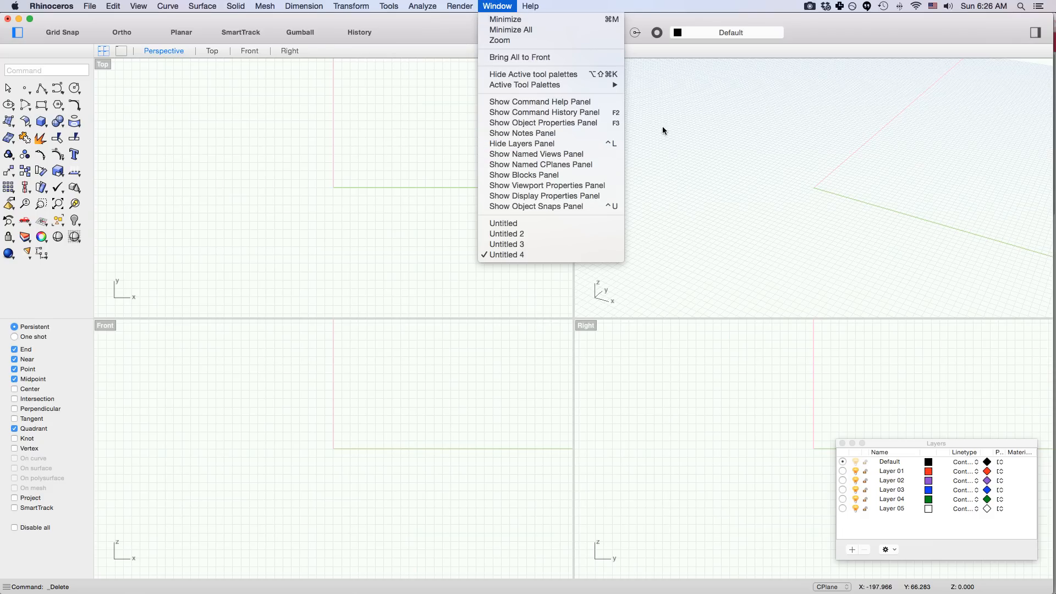
left_click(507, 5)
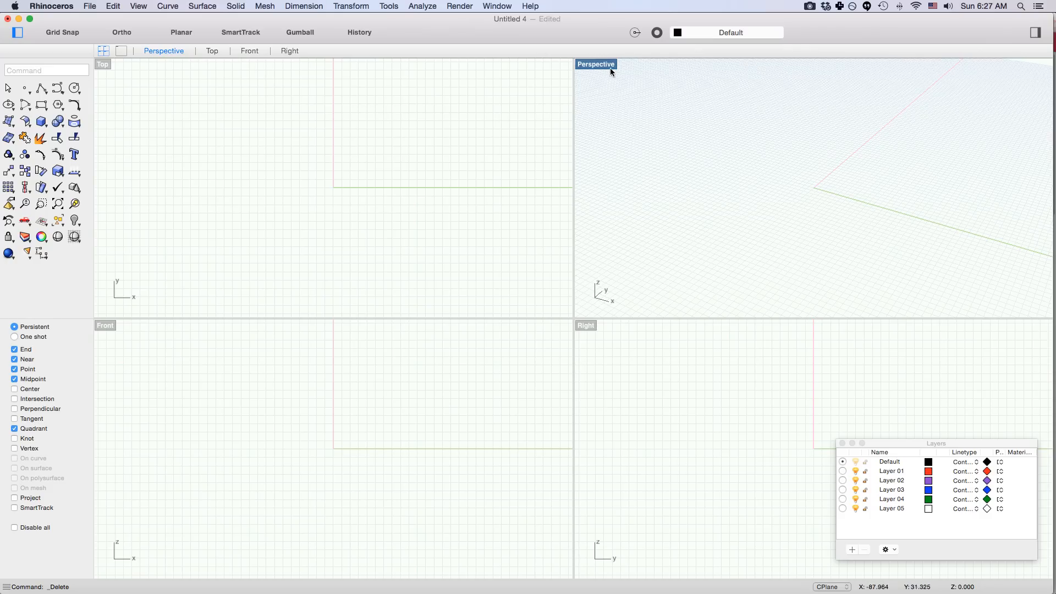
- Maximize the Perspective viewport and draw a solid box starting at the origin with Grid Snap turned on
double_click(591, 65)
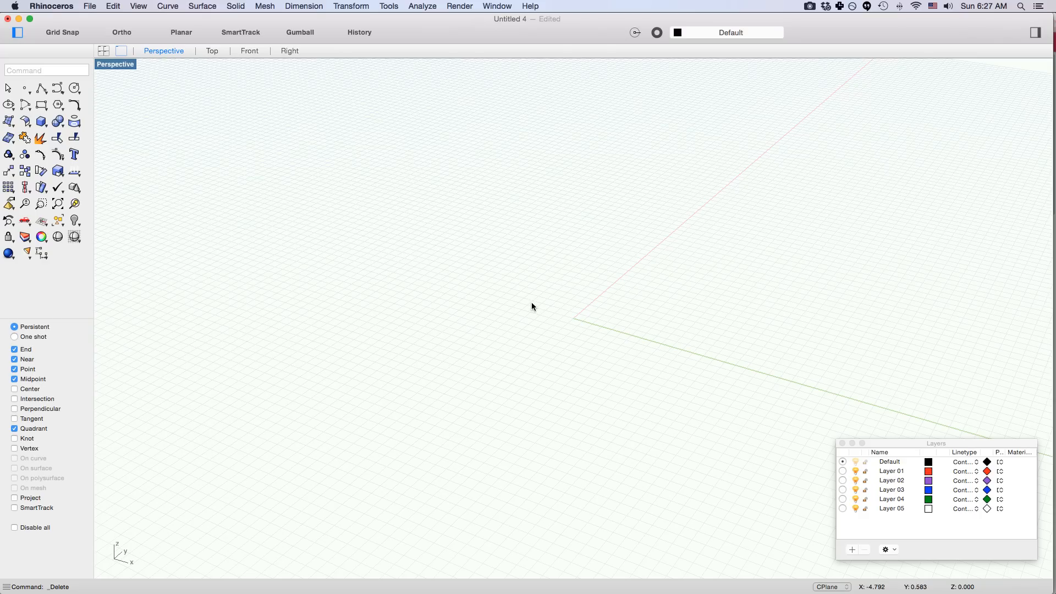
left_click(42, 123)
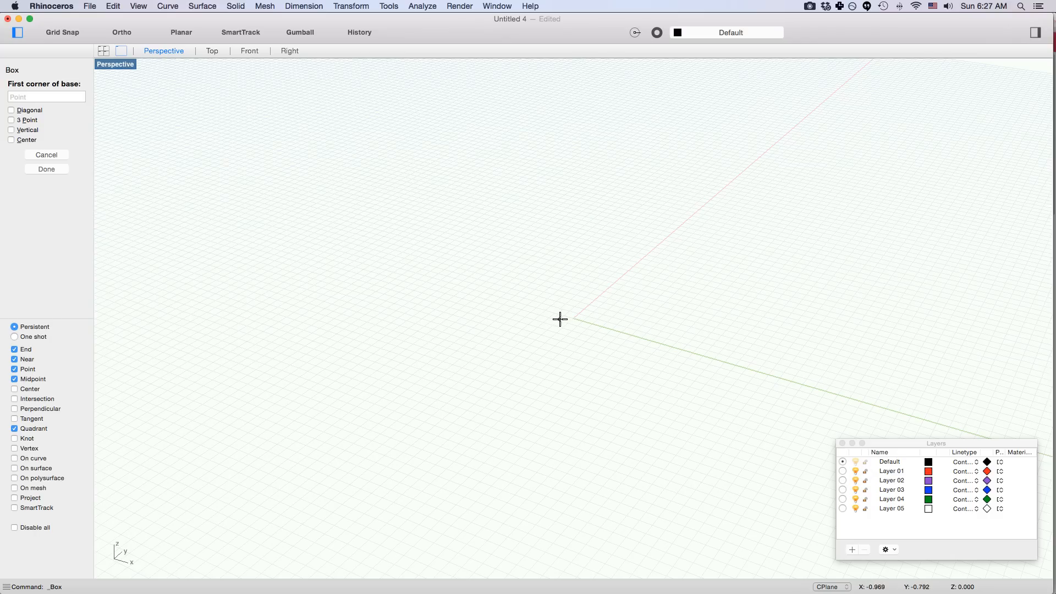
left_click(67, 35)
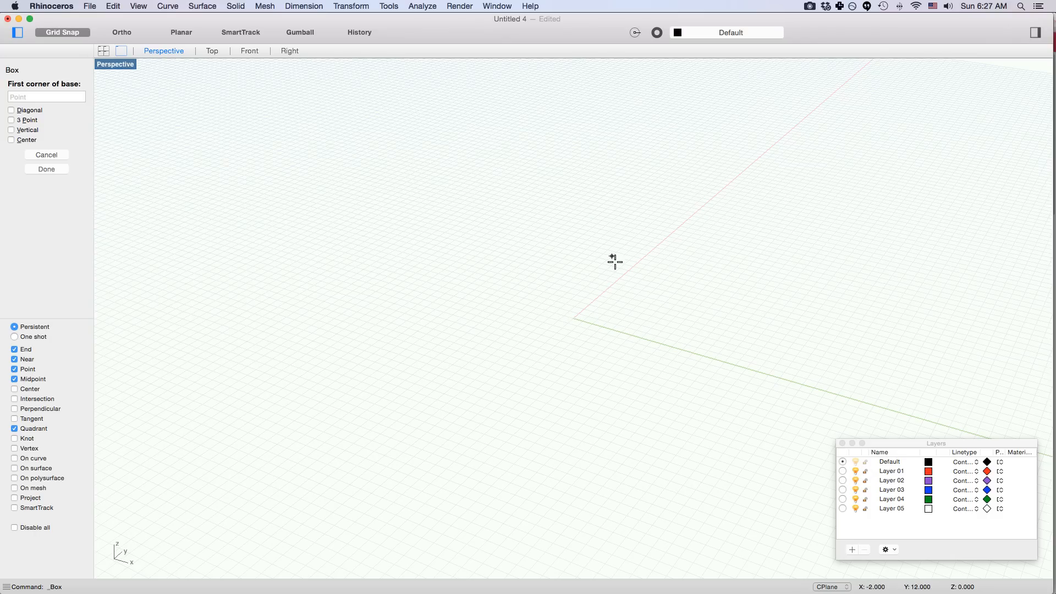
left_click(574, 319)
left_click(690, 303)
left_click(694, 207)
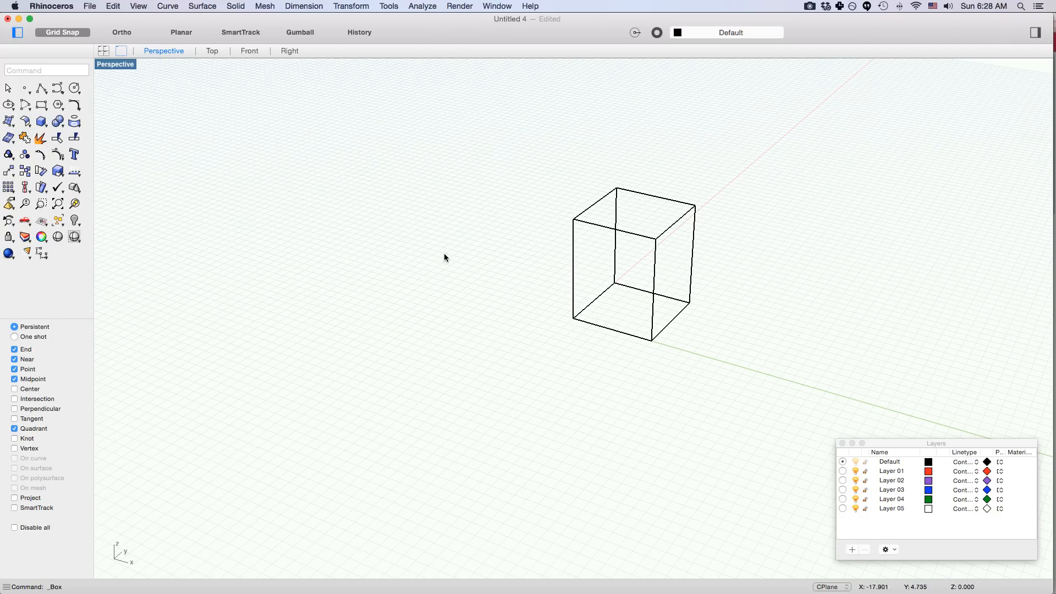
- Set the Perspective viewport's display mode to Shaded
right_click_drag(415, 255, 478, 306)
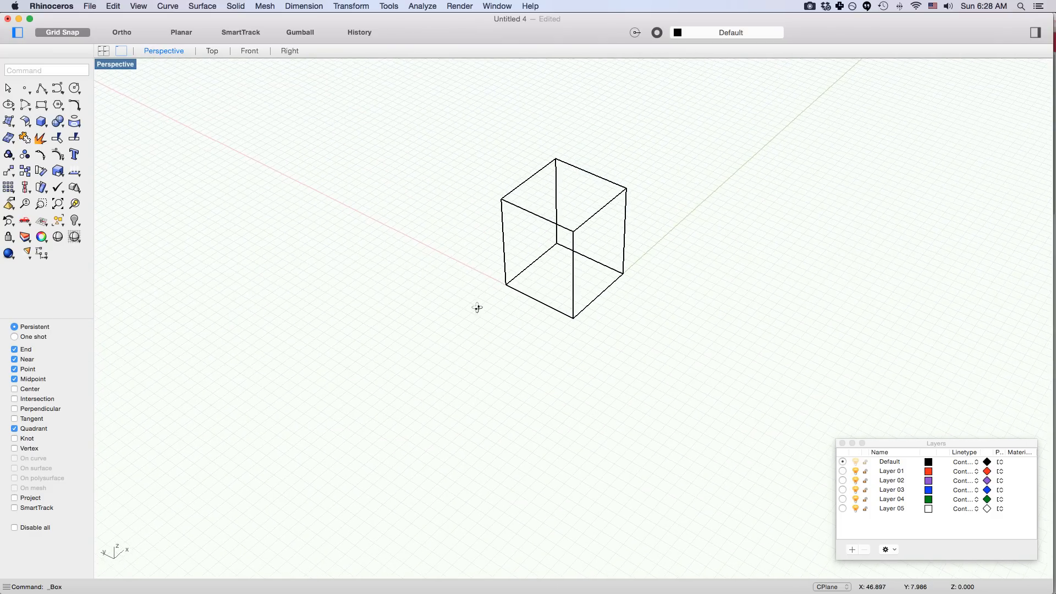
left_click(139, 6)
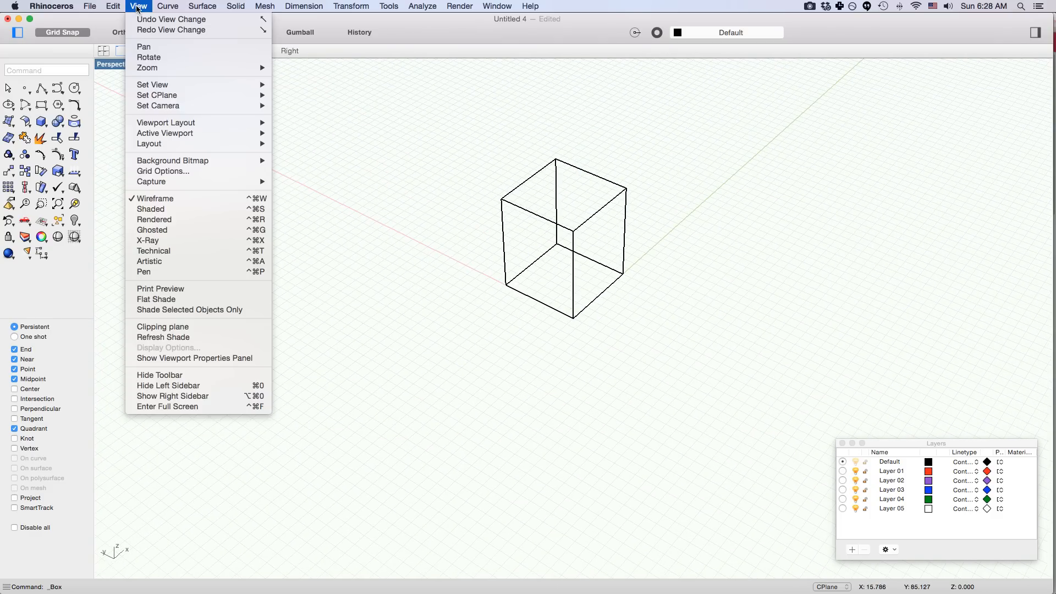
left_click(168, 208)
- Examine the shaded box from different angles and distances, trying out orbiting, zooming and panning
mouse_move(618, 236)
right_mouse_down()
mouse_move(784, 214)
mouse_move(576, 239)
mouse_move(785, 231)
mouse_move(611, 236)
mouse_move(458, 150)
mouse_move(577, 185)
mouse_move(601, 283)
mouse_move(610, 215)
mouse_move(630, 321)
mouse_move(604, 184)
mouse_move(587, 279)
right_mouse_up()
right_click_drag(597, 220, 537, 257)
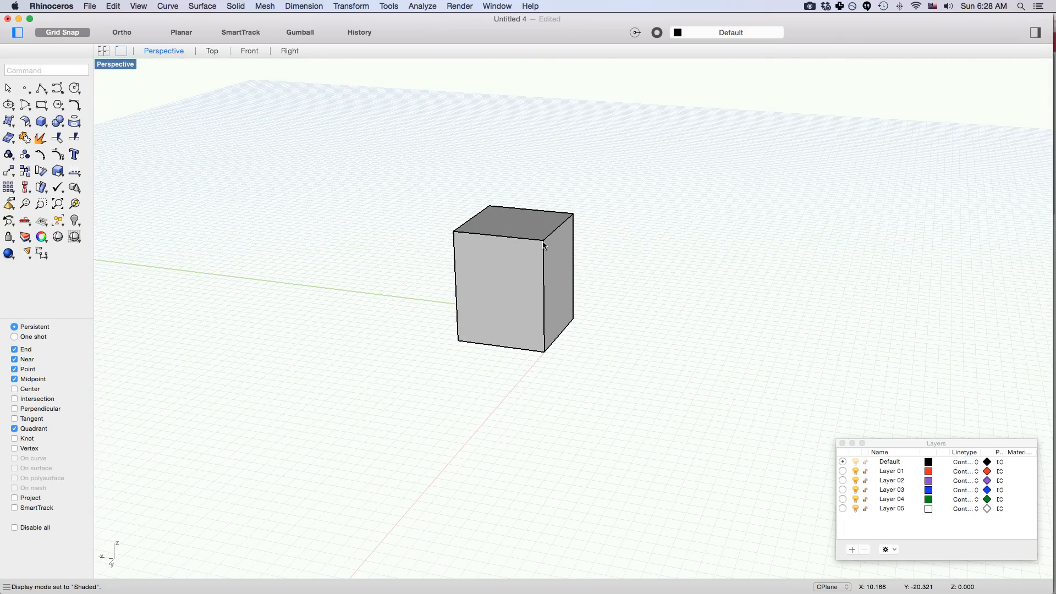
scroll(561, 256, "down", 3)
scroll(561, 256, "up", 2)
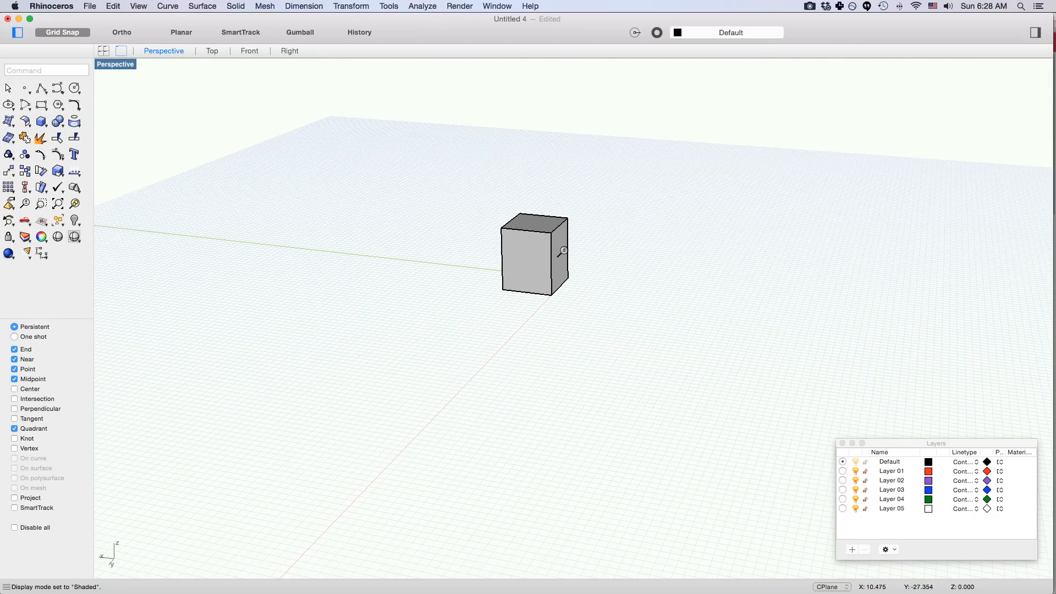
scroll(561, 252, "up", 2)
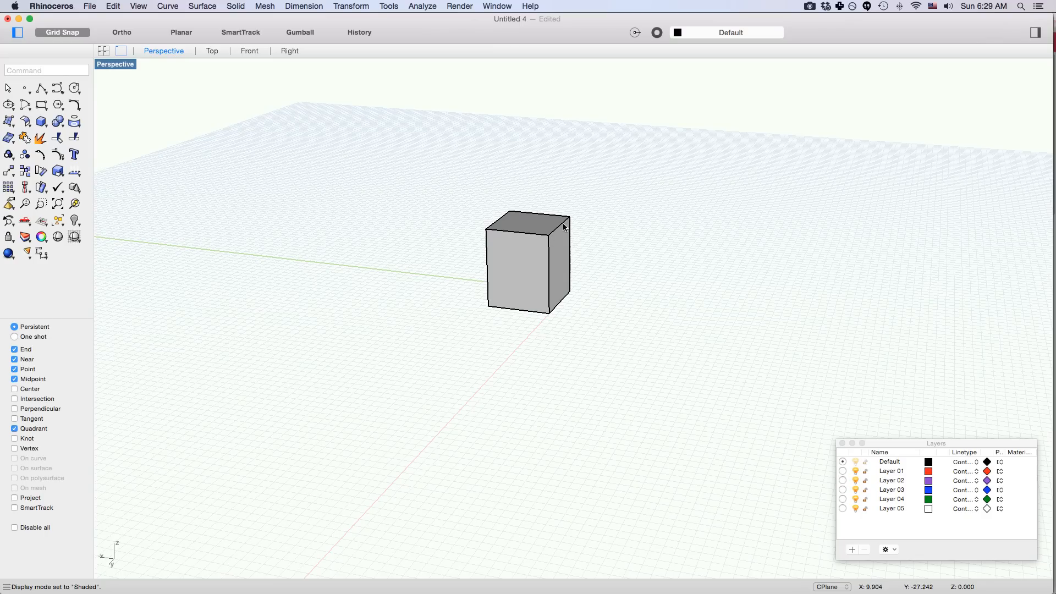
scroll(564, 226, "down", 5)
scroll(566, 220, "up", 8)
scroll(566, 176, "down", 10)
right_click_drag(565, 280, 561, 211, "ctrl")
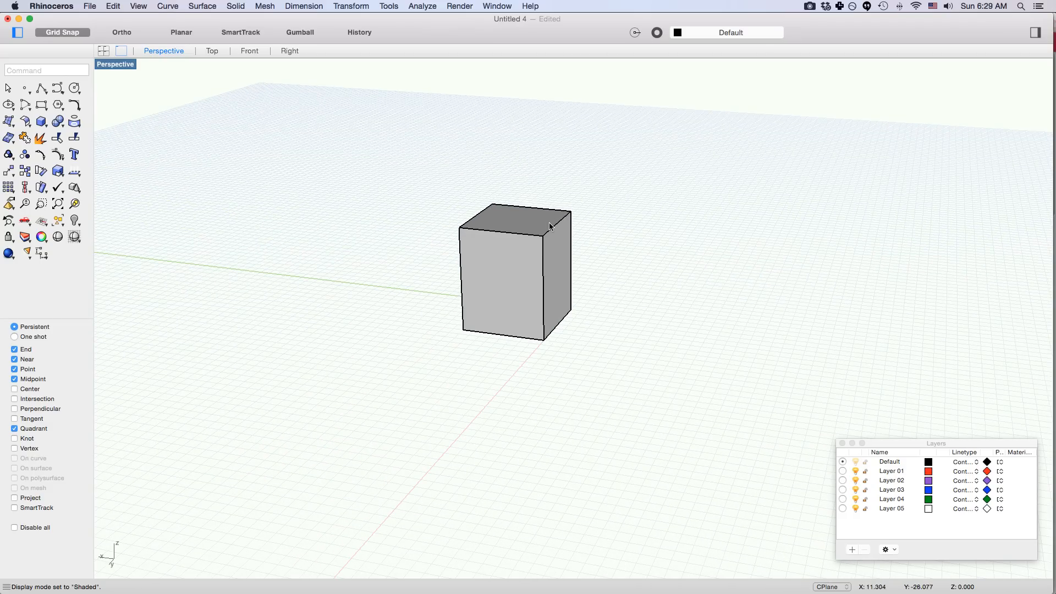
mouse_move(539, 225)
right_mouse_down("ctrl")
mouse_move(536, 298)
mouse_move(532, 254)
mouse_move(547, 223)
mouse_move(537, 160)
mouse_move(543, 242)
mouse_move(395, 236)
mouse_move(658, 236)
mouse_move(502, 231)
mouse_move(516, 172)
mouse_move(508, 139)
mouse_move(500, 168)
mouse_move(528, 320)
mouse_move(528, 204)
mouse_move(527, 213)
right_mouse_up("ctrl")
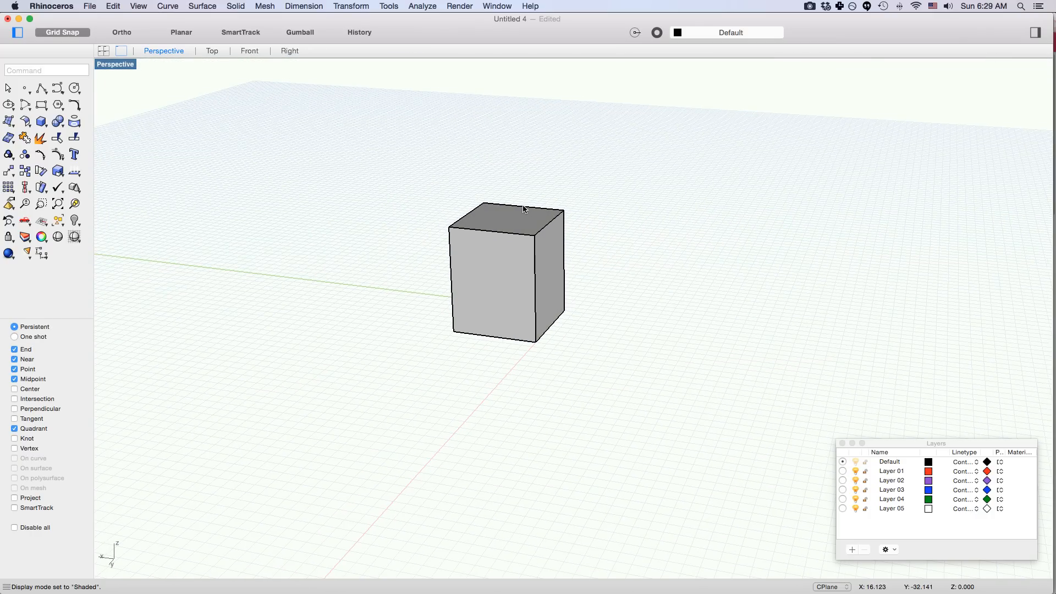
right_click_drag(499, 227, 442, 239, "shift")
right_click_drag(590, 247, 455, 214, "shift")
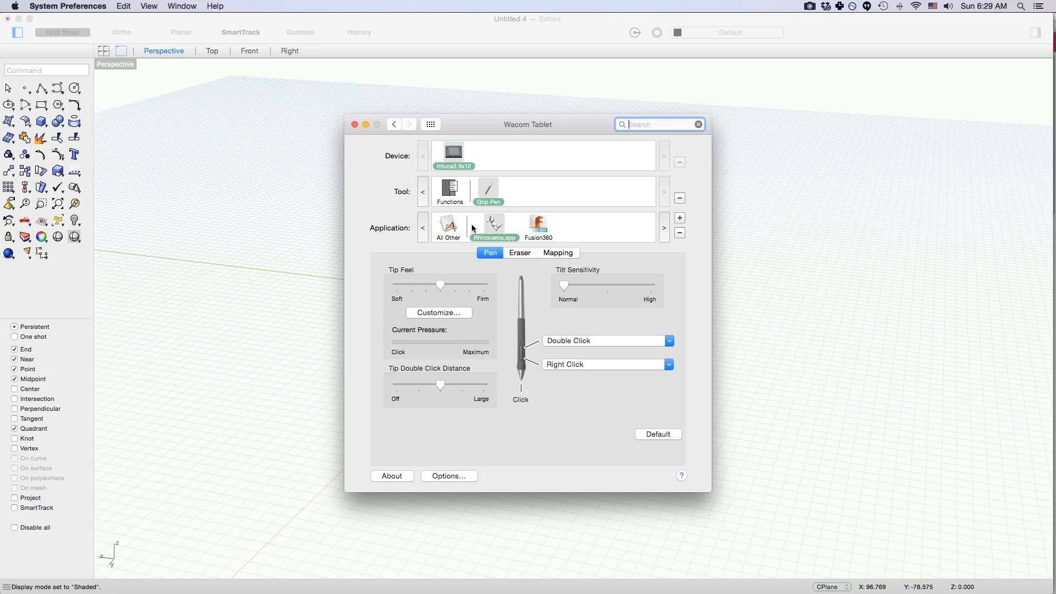
- In the Wacom Tablet settings, view the open applications that can be added, cancel the selection and close the settings window
left_click(680, 218)
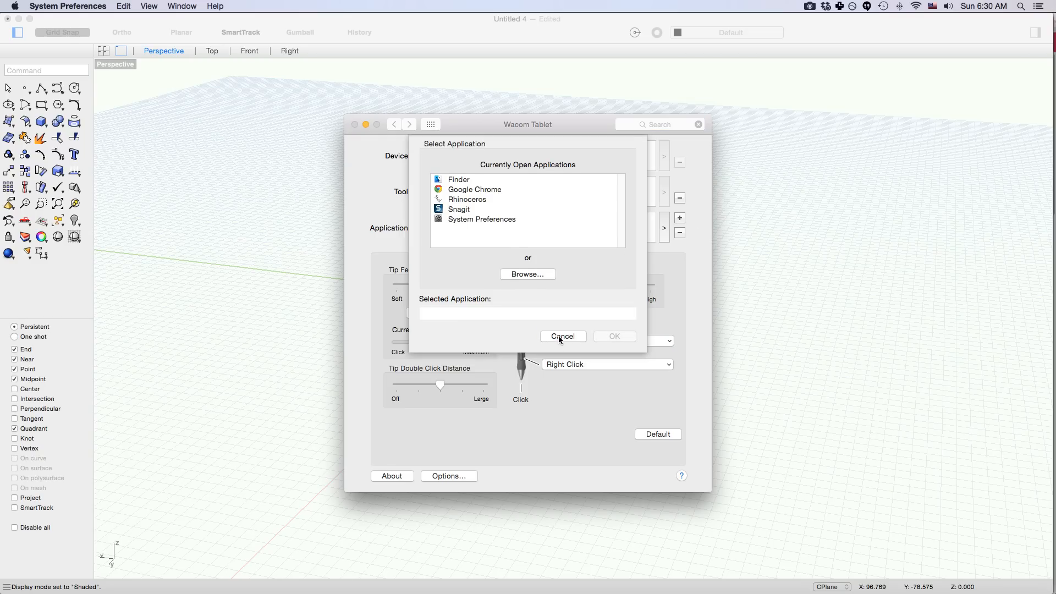
left_click(560, 338)
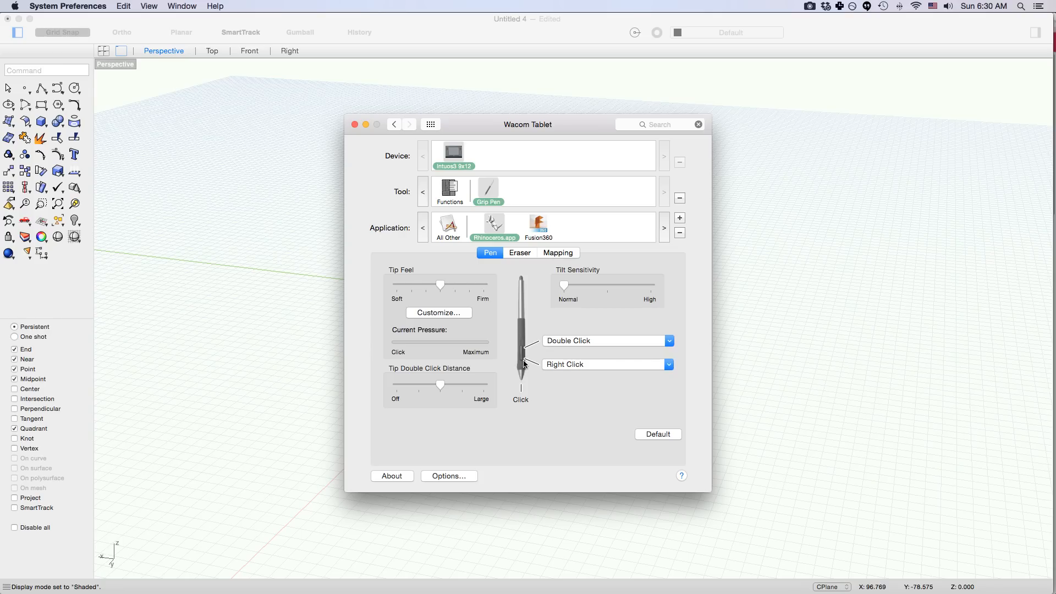
left_click(355, 124)
- Inspect the shaded box from above, from below and close up at its front top corner
right_click_drag(358, 236, 357, 269)
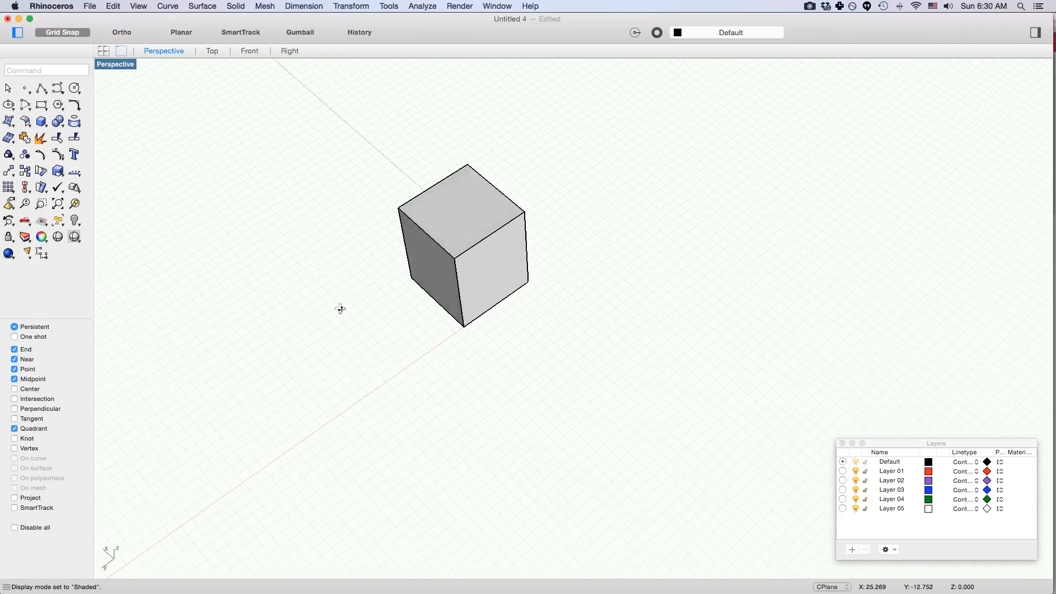
right_click_drag(350, 270, 645, 228)
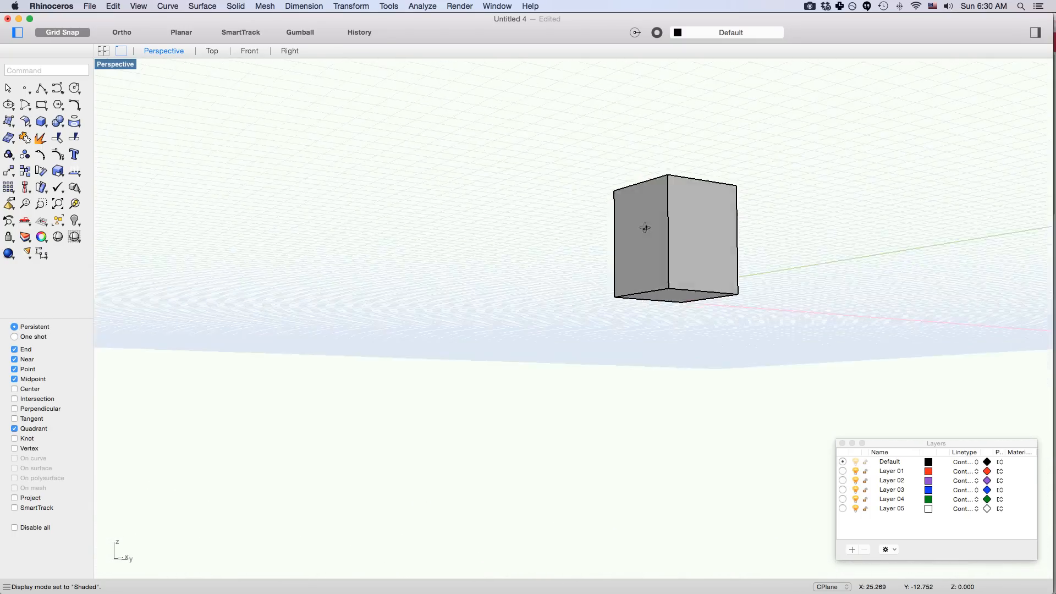
right_click_drag(382, 269, 464, 252)
right_click_drag(683, 248, 403, 249)
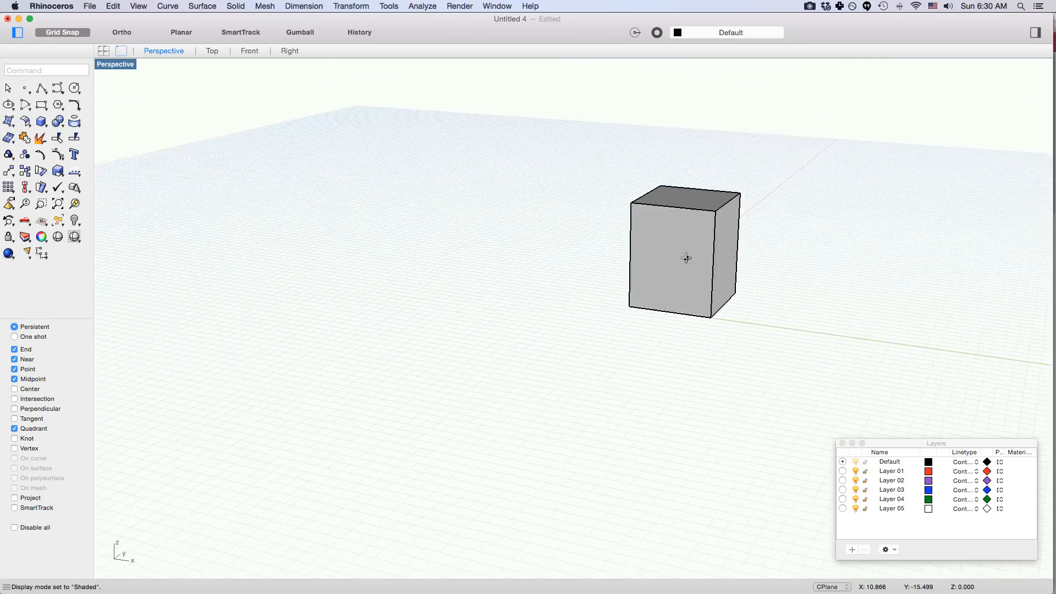
right_click_drag(461, 237, 460, 307)
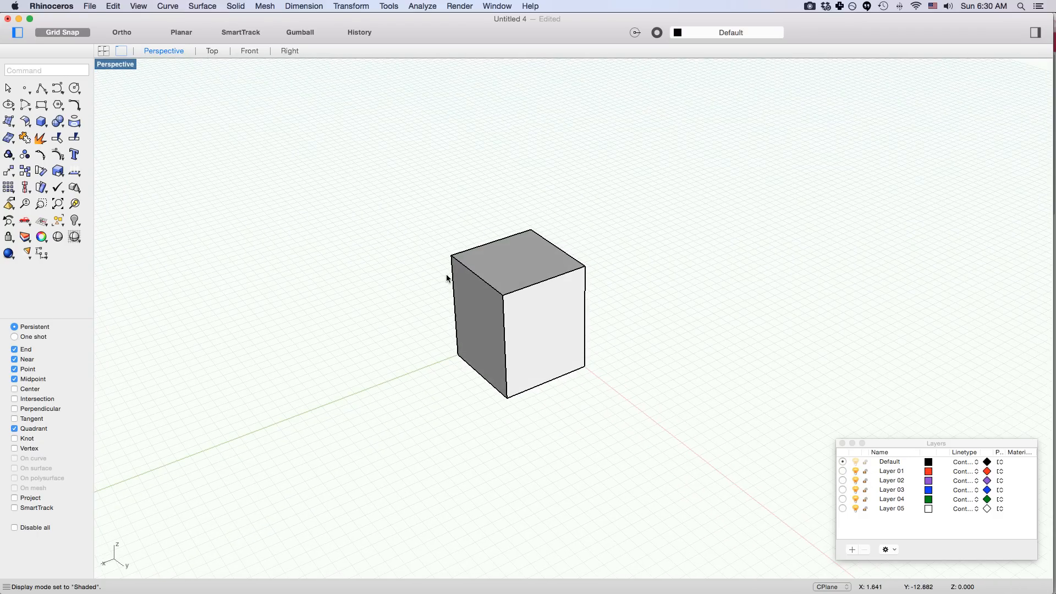
right_click_drag(507, 251, 372, 265, "ctrl")
right_click_drag(625, 205, 516, 277, "shift")
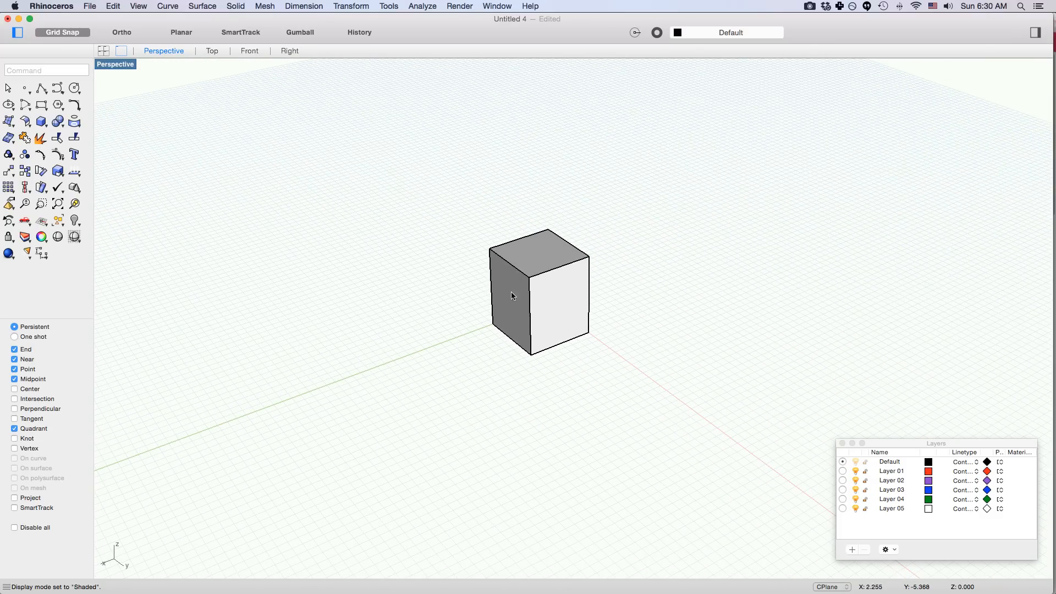
scroll(510, 291, "up", 10)
right_click_drag(531, 242, 495, 228)
scroll(556, 170, "up", 10)
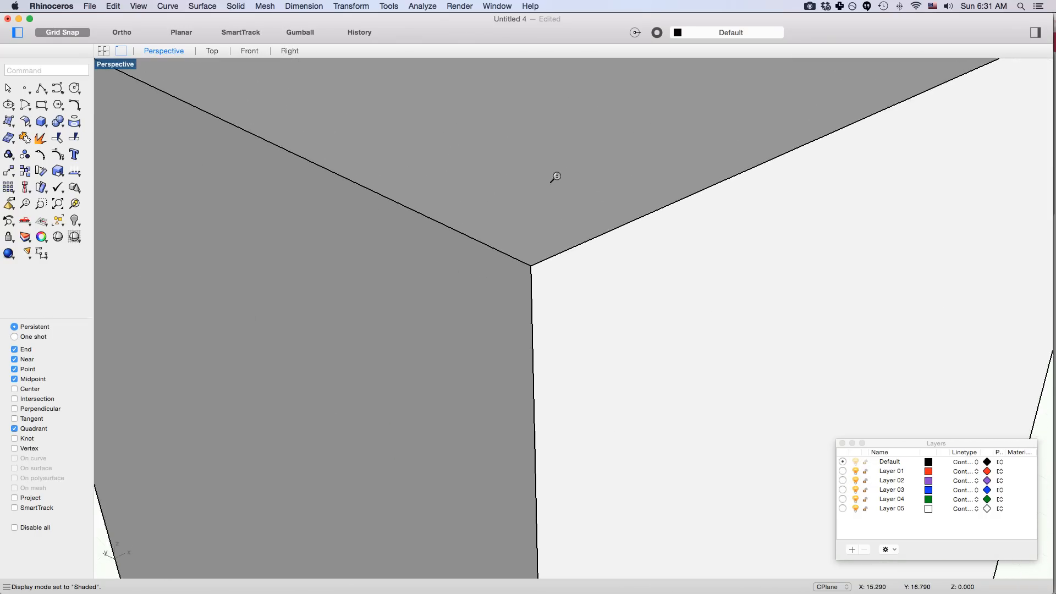
- Examine the box from above and below by orbiting, zooming and panning around its corners
scroll(555, 177, "down", 10)
right_click_drag(555, 177, 584, 235)
right_click_drag(507, 249, 589, 238)
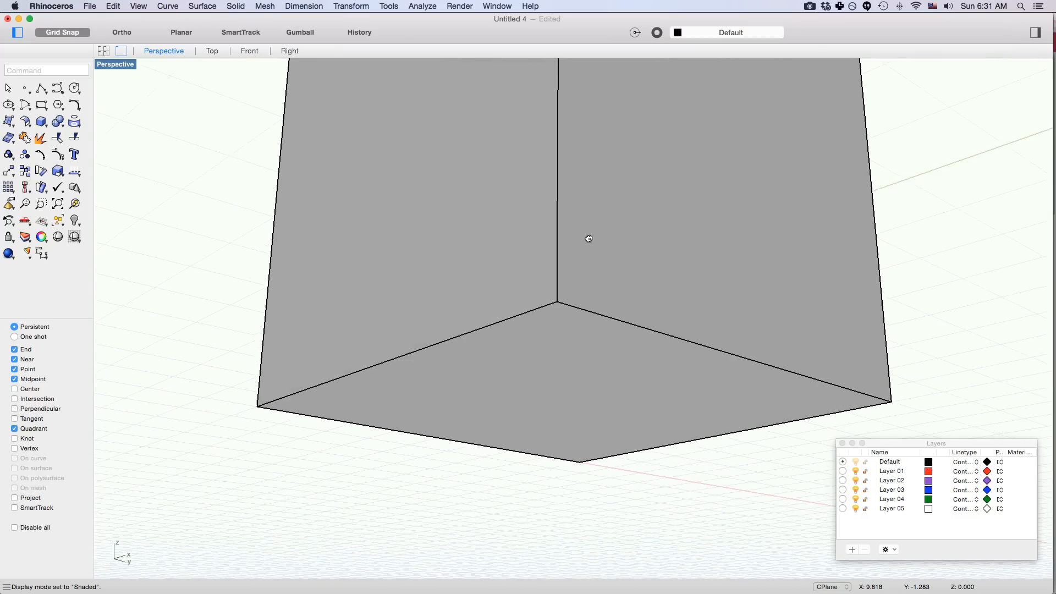
right_click_drag(541, 297, 515, 306, "ctrl")
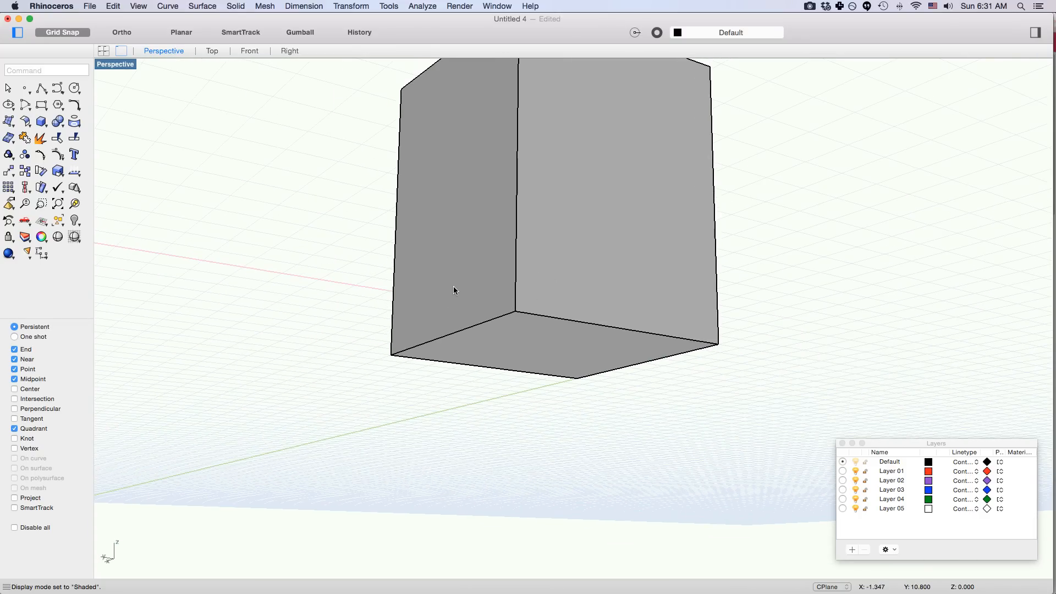
right_click_drag(516, 177, 522, 274, "shift")
mouse_move(530, 335)
right_mouse_down("ctrl")
mouse_move(539, 295)
mouse_move(516, 320)
right_mouse_up("ctrl")
right_click_drag(429, 247, 521, 246)
mouse_move(510, 299)
right_mouse_down("ctrl")
mouse_move(538, 243)
mouse_move(521, 314)
right_mouse_up("ctrl")
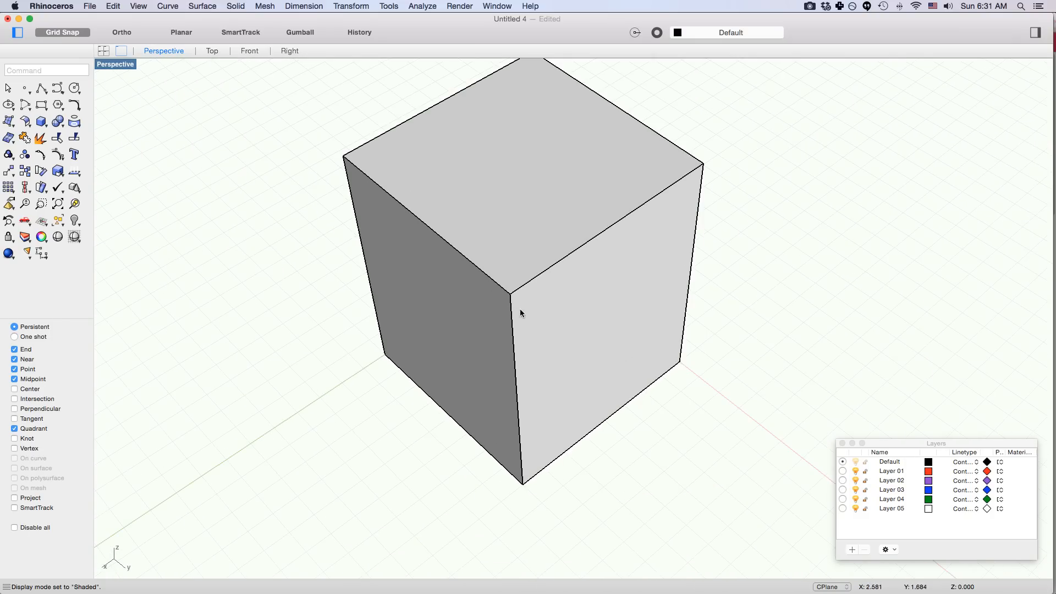
right_click_drag(533, 485, 448, 323)
scroll(489, 224, "up", 6)
scroll(569, 255, "down", 10)
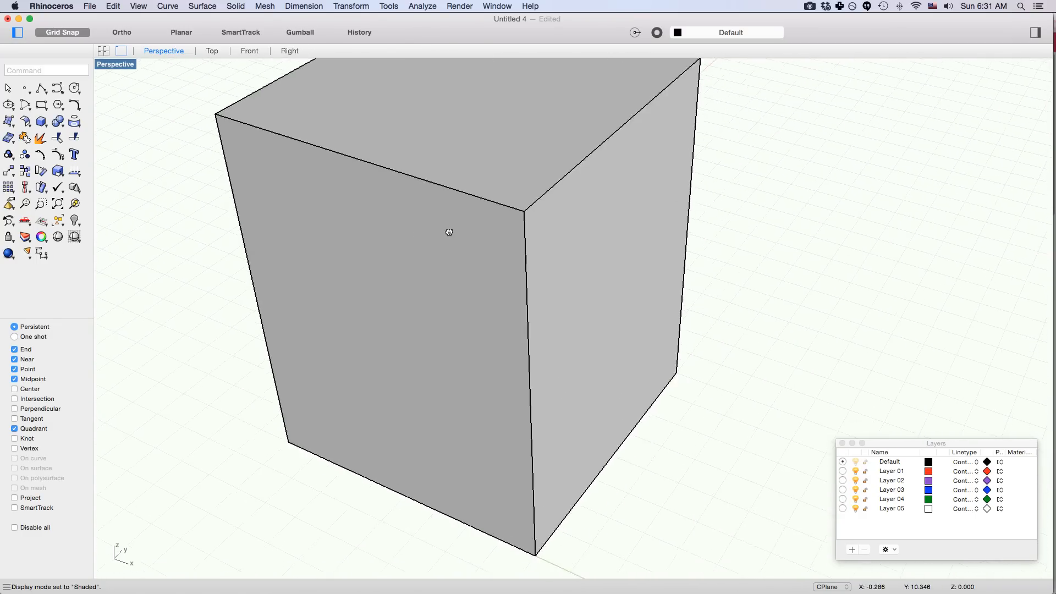
- Inspect the box's side faces up close and from farther away, combining small orbits with pans and zooms
scroll(509, 243, "up", 5)
scroll(544, 223, "up", 1)
right_click_drag(467, 273, 509, 226)
scroll(510, 226, "up", 4)
right_click_drag(538, 258, 413, 295, "shift")
scroll(516, 253, "down", 5)
scroll(509, 243, "down", 5)
mouse_move(436, 254)
right_mouse_down()
mouse_move(403, 261)
mouse_move(446, 241)
mouse_move(440, 258)
right_mouse_up()
scroll(445, 241, "up", 6)
scroll(440, 258, "down", 4)
scroll(440, 258, "down", 4)
scroll(441, 254, "up", 6)
right_click_drag(461, 210, 416, 253, "shift")
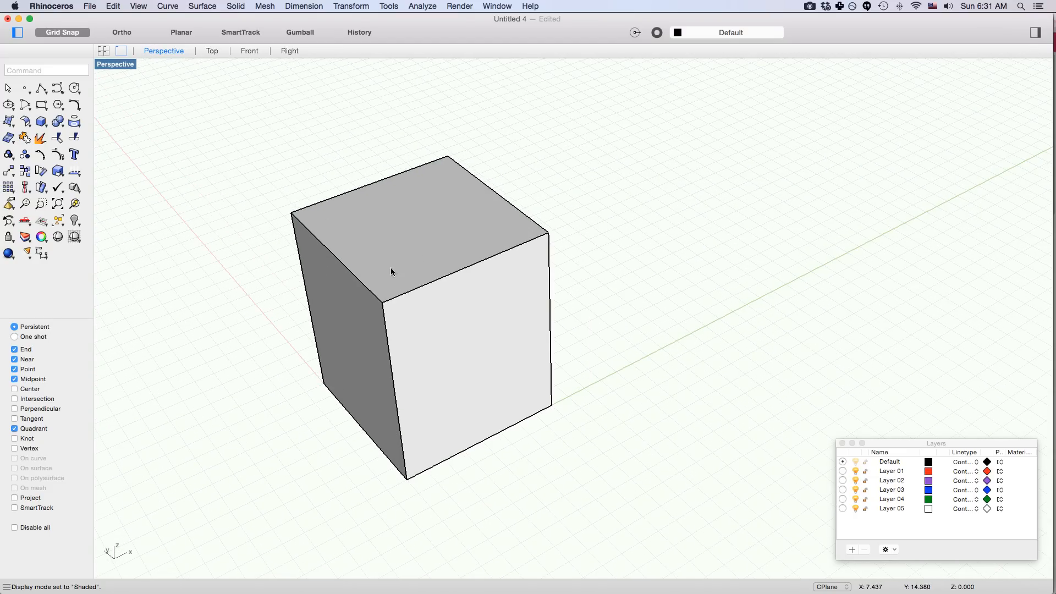
- Draw two more boxes on the grid, a thin one behind the first and a larger one along the green axis
scroll(396, 283, "down", 3)
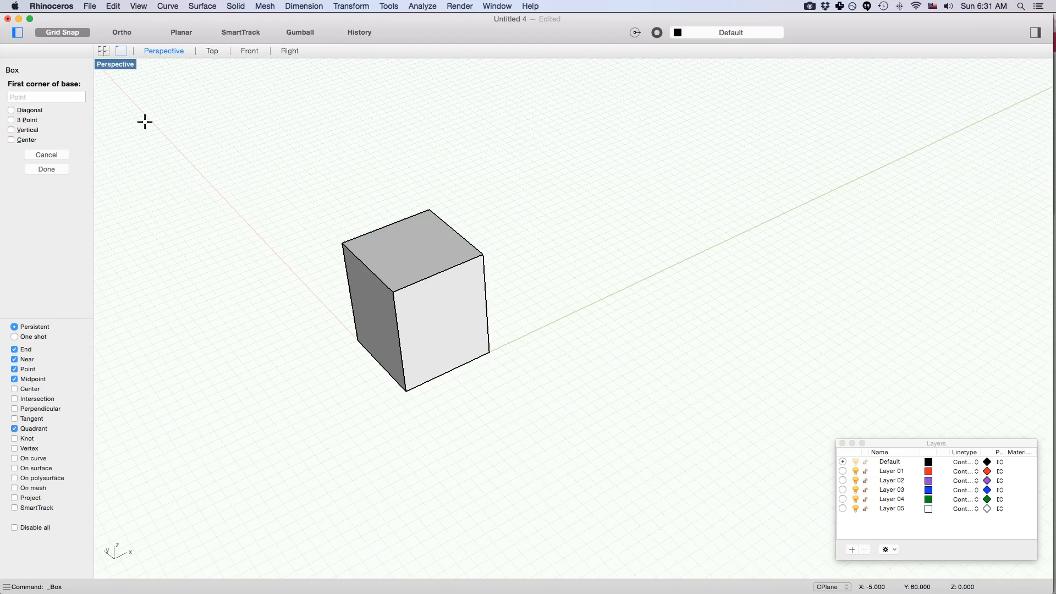
right_click_drag(419, 94, 349, 198, "shift")
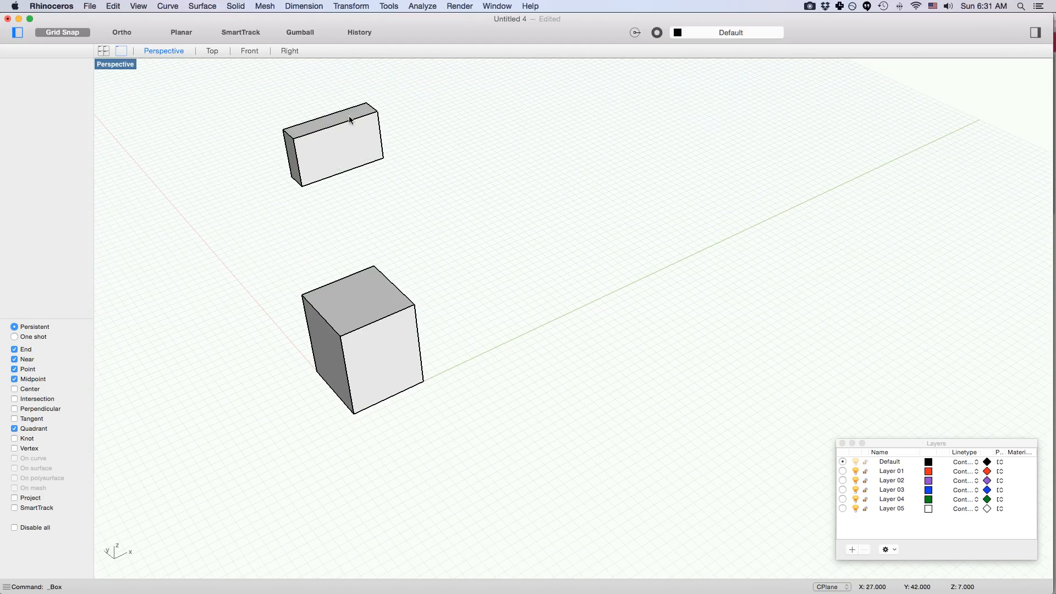
scroll(577, 254, "down", 5)
key("Return")
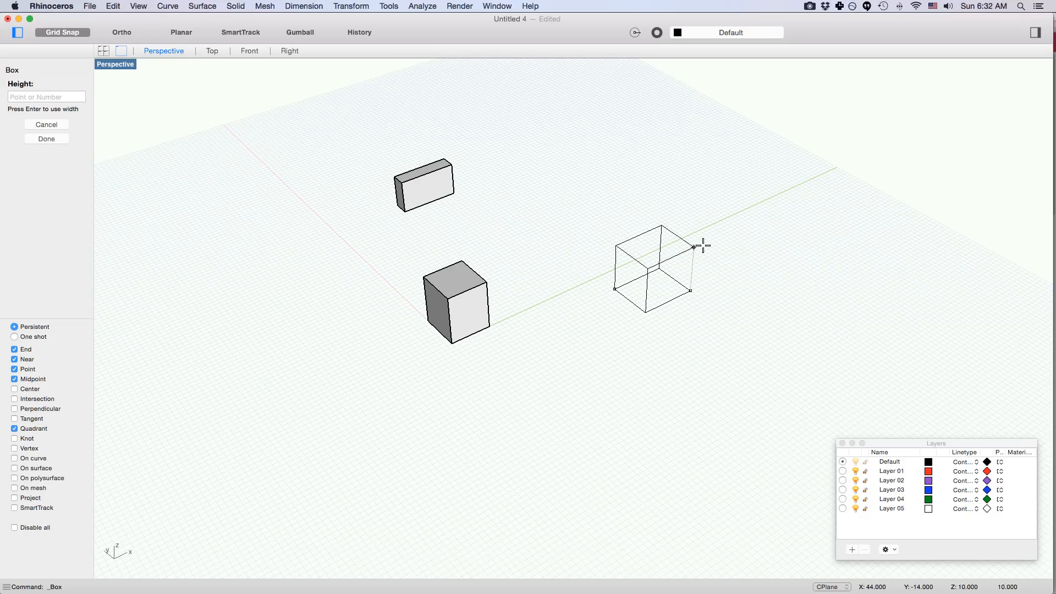
- Examine the arrangement of the three boxes from several sides
right_click_drag(633, 259, 612, 252)
scroll(529, 250, "up", 2)
scroll(635, 270, "down", 8)
scroll(565, 283, "up", 3)
right_click_drag(610, 302, 306, 302)
scroll(358, 265, "up", 4)
scroll(370, 250, "down", 5)
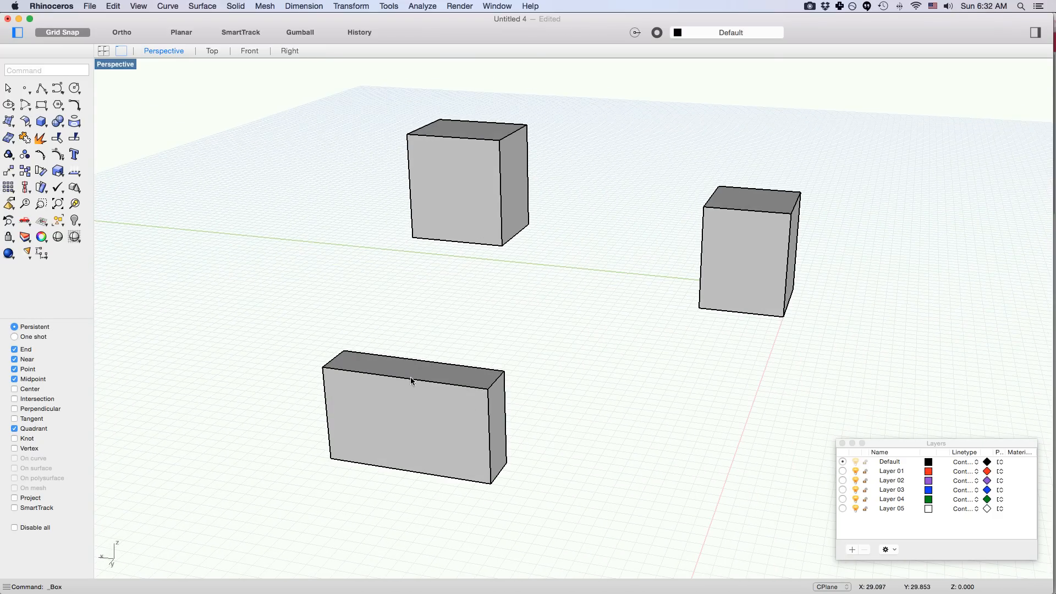
scroll(645, 172, "down", 5)
right_click_drag(572, 270, 414, 246)
scroll(446, 286, "up", 5)
right_click_drag(441, 284, 566, 266)
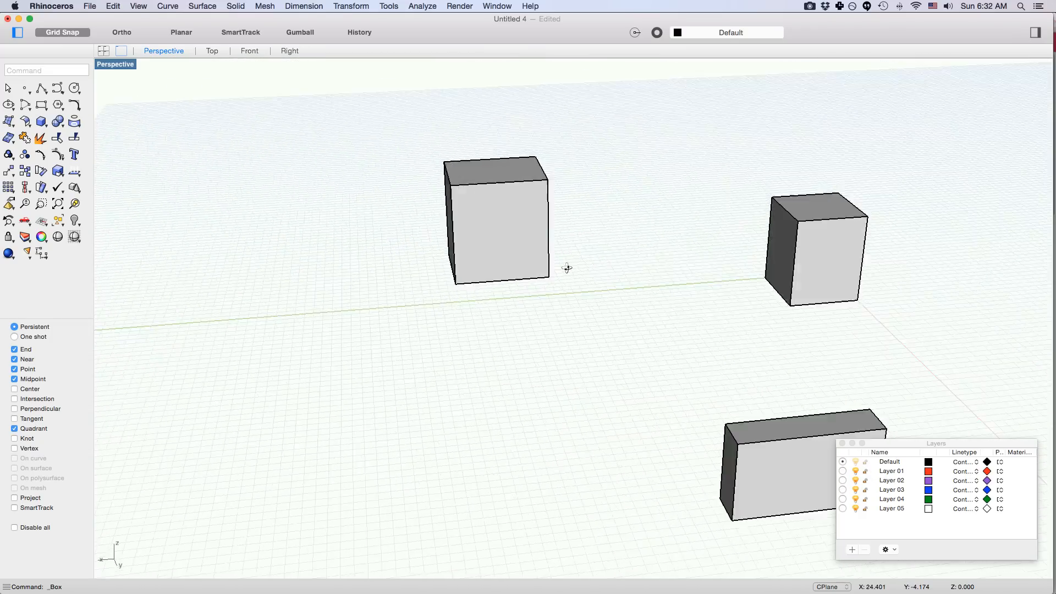
right_click_drag(668, 263, 562, 286)
- Inspect a box corner up close, view the whole grid from afar, and frame the box at the origin
scroll(468, 246, "up", 15)
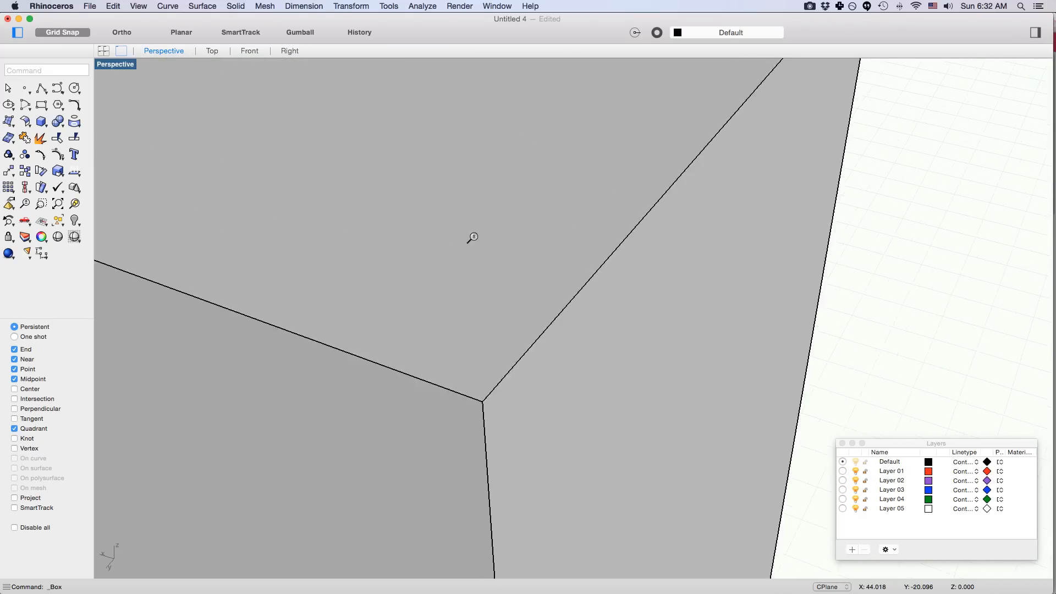
scroll(468, 268, "down", 20)
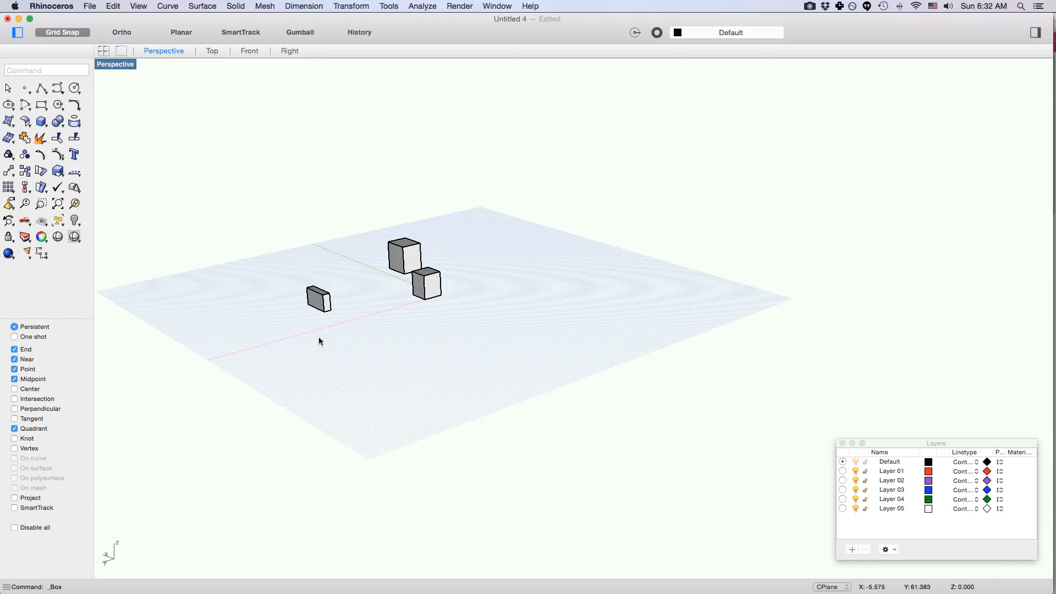
scroll(336, 319, "down", 3)
right_click_drag(348, 281, 467, 271)
scroll(517, 292, "up", 3)
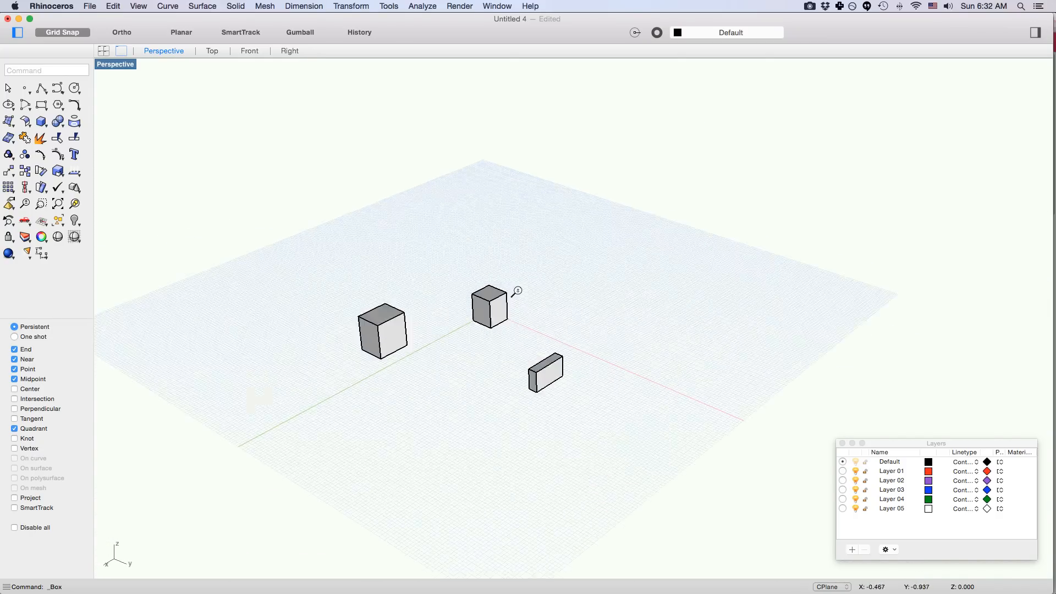
scroll(517, 291, "up", 10)
scroll(510, 250, "down", 3)
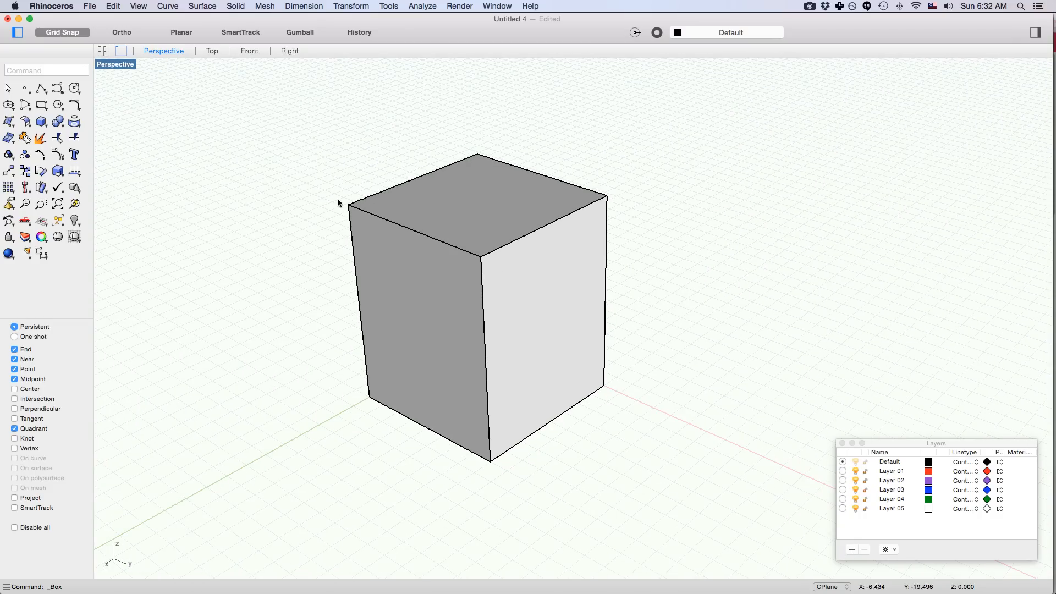
- Place the camera target on a top corner of the box at the origin and orbit around the scene
left_click(138, 7)
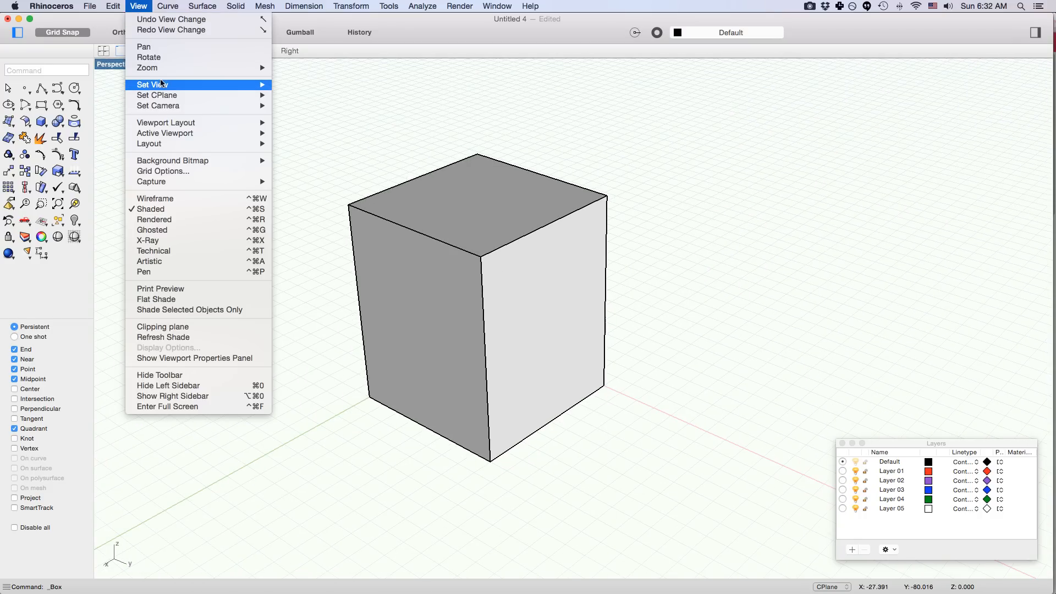
mouse_move(161, 106)
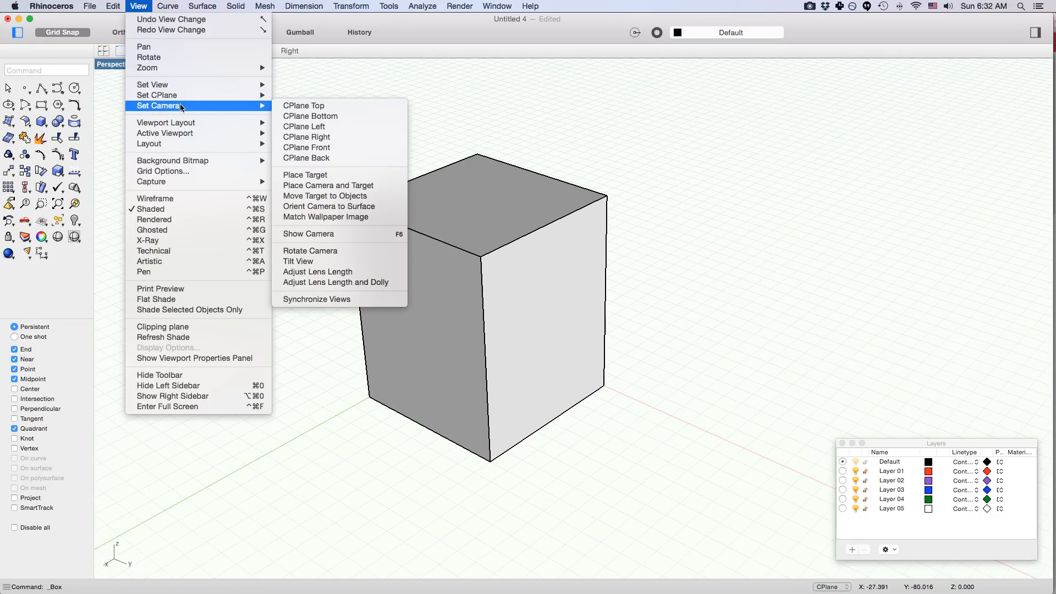
left_click(308, 175)
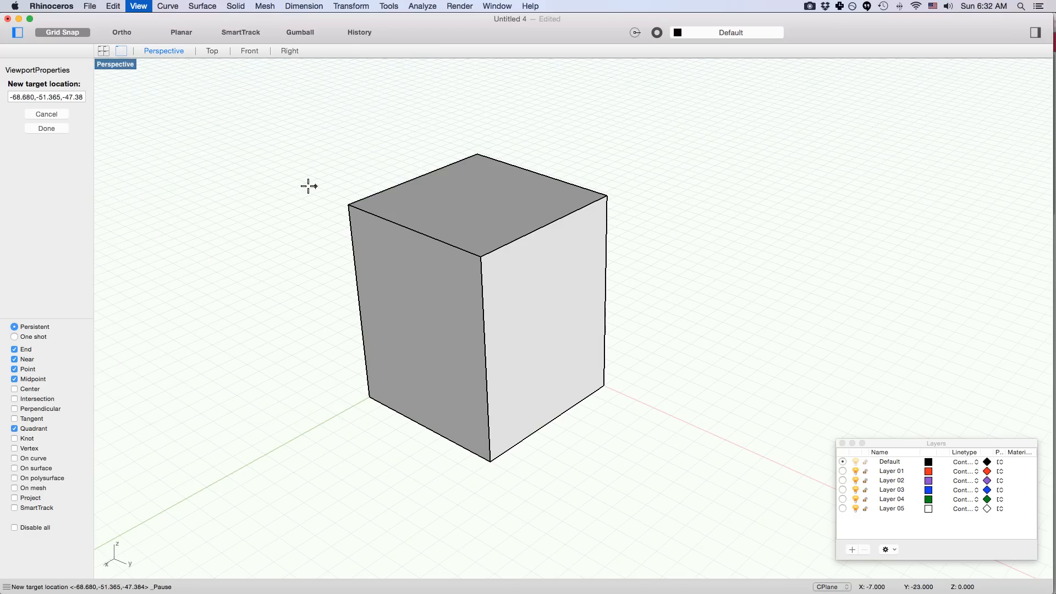
left_click(348, 206)
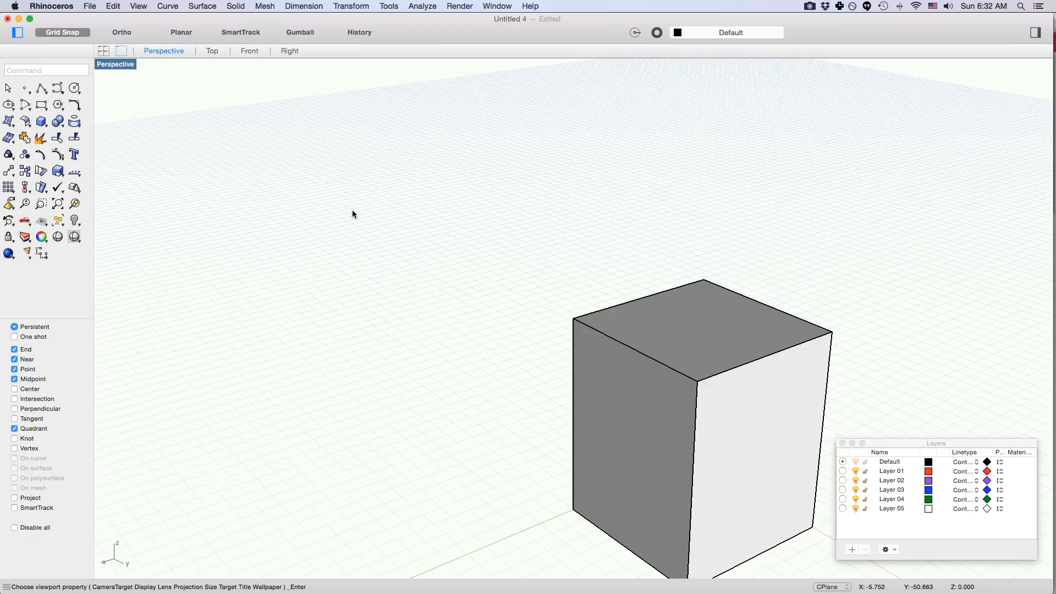
right_click_drag(500, 286, 655, 288)
scroll(589, 277, "up", 7)
right_click_drag(566, 311, 531, 248)
scroll(539, 226, "up", 5)
scroll(531, 230, "down", 2)
- Place the camera target on the nearest top corner of the larger box and bring its whole top face into view
left_click(139, 6)
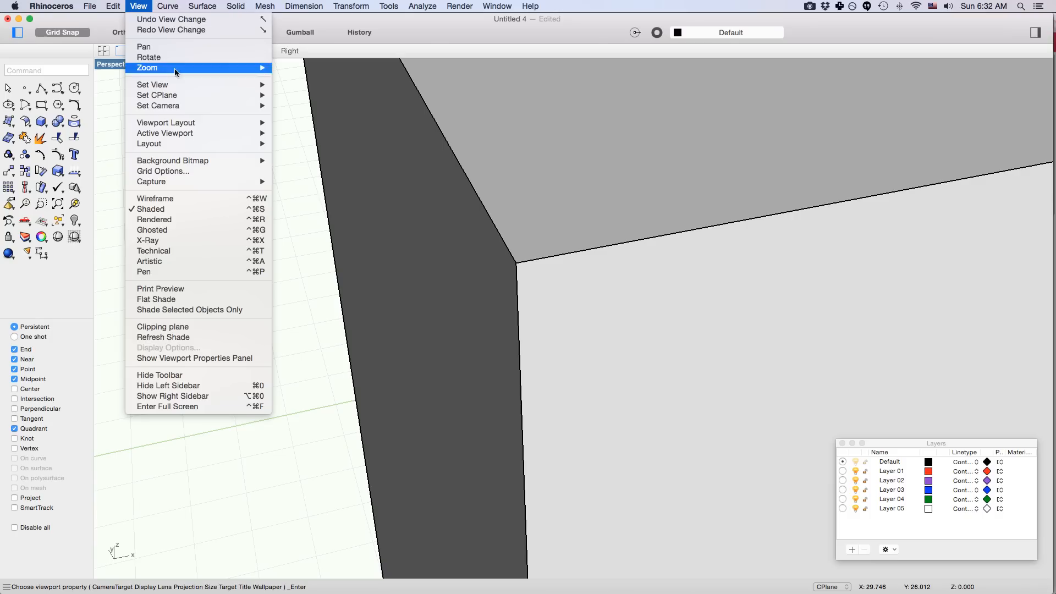
mouse_move(175, 106)
left_click(327, 175)
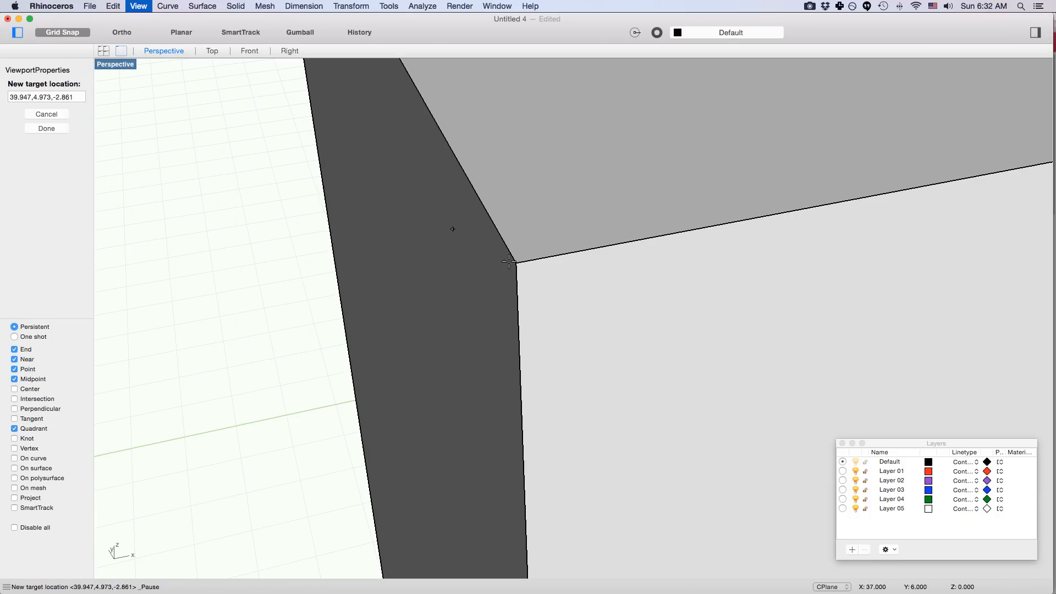
left_click(516, 261)
scroll(628, 253, "up", 3)
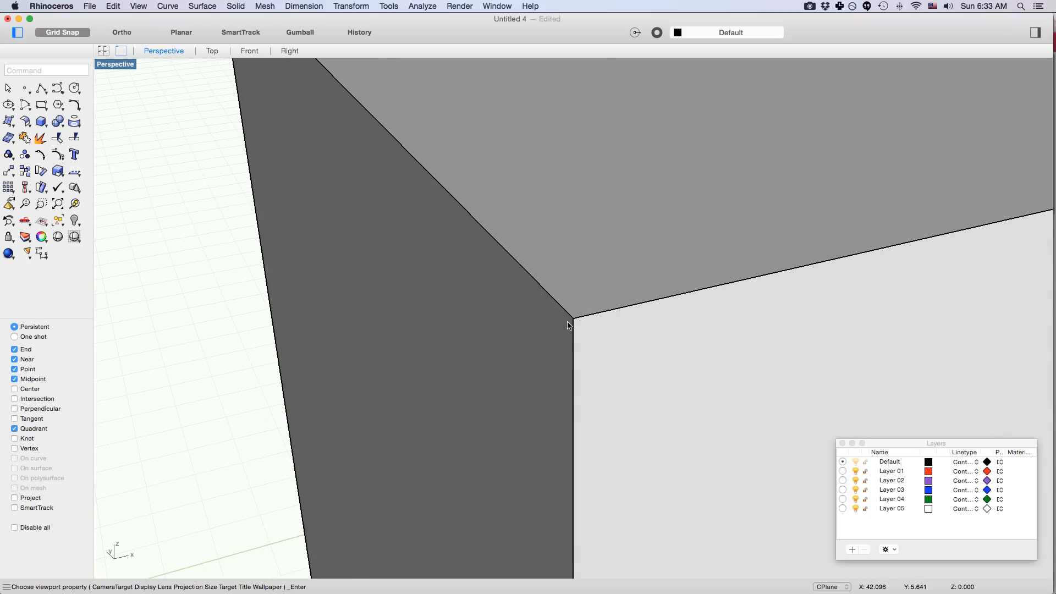
right_click_drag(620, 252, 503, 398, "ctrl")
right_click_drag(481, 289, 475, 274, "shift")
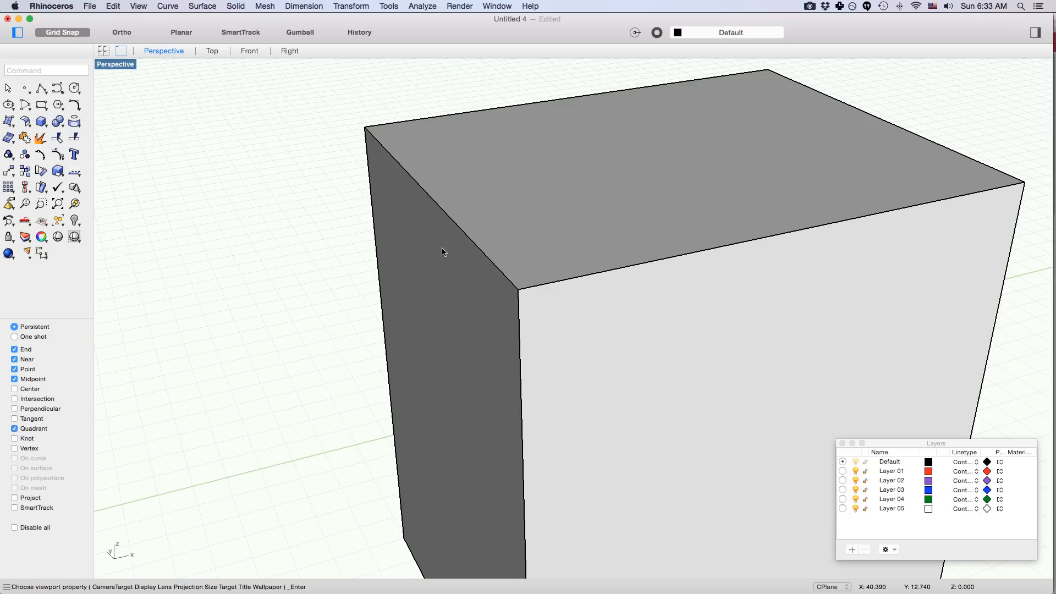
- Set the Perspective viewport's lens length to 10000 mm with ViewportProperties and close the properties window
type("ViewportProperties")
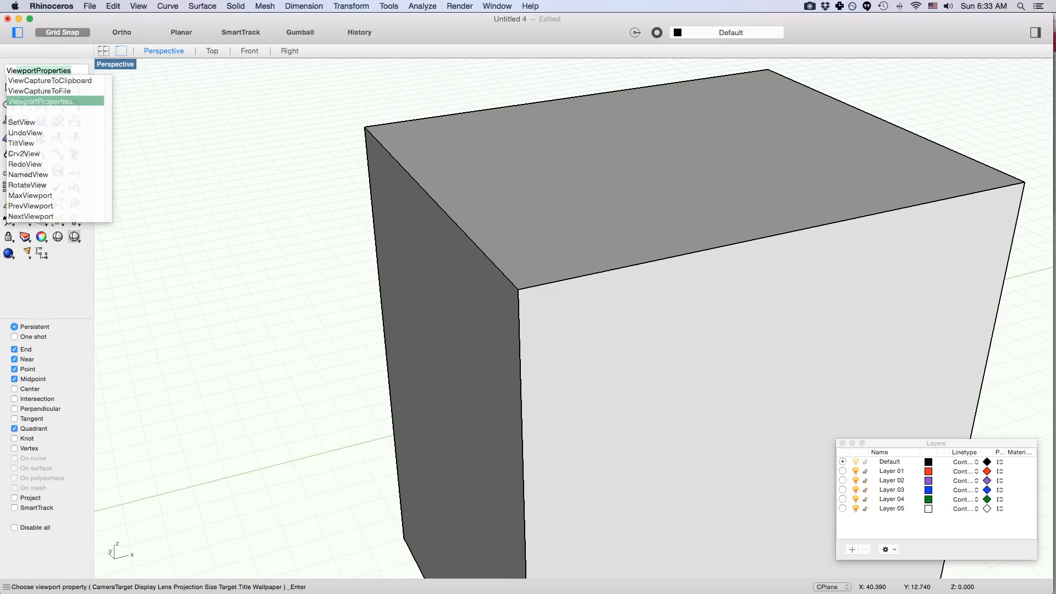
key("Return")
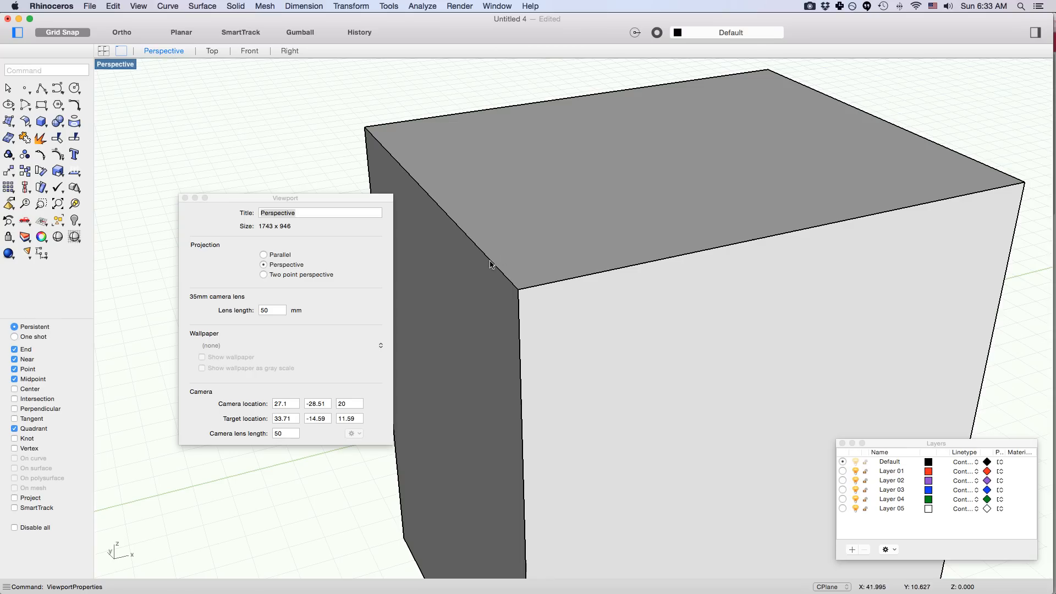
left_click(263, 309)
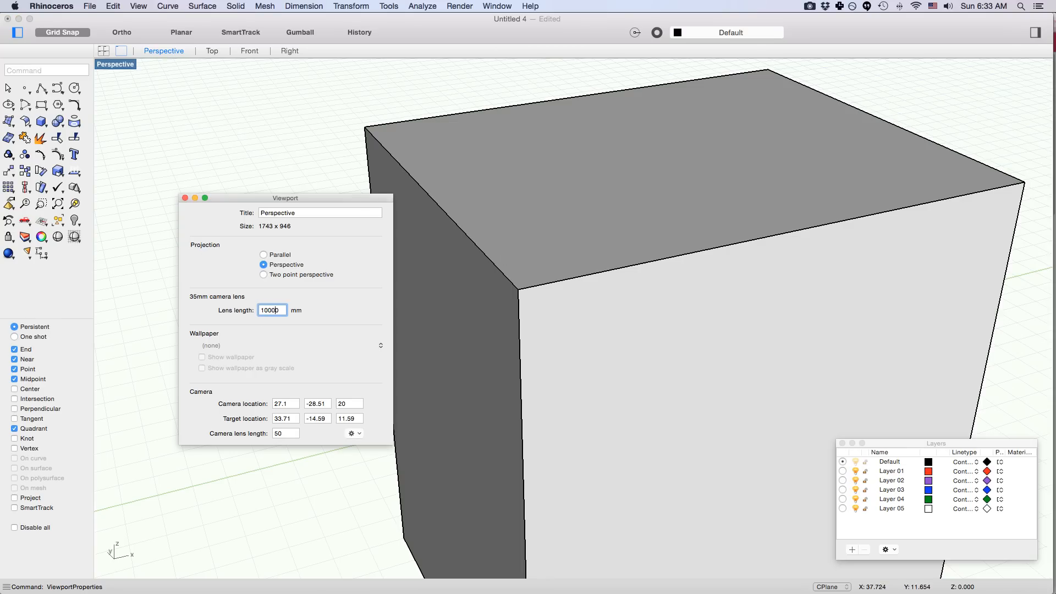
key("Return")
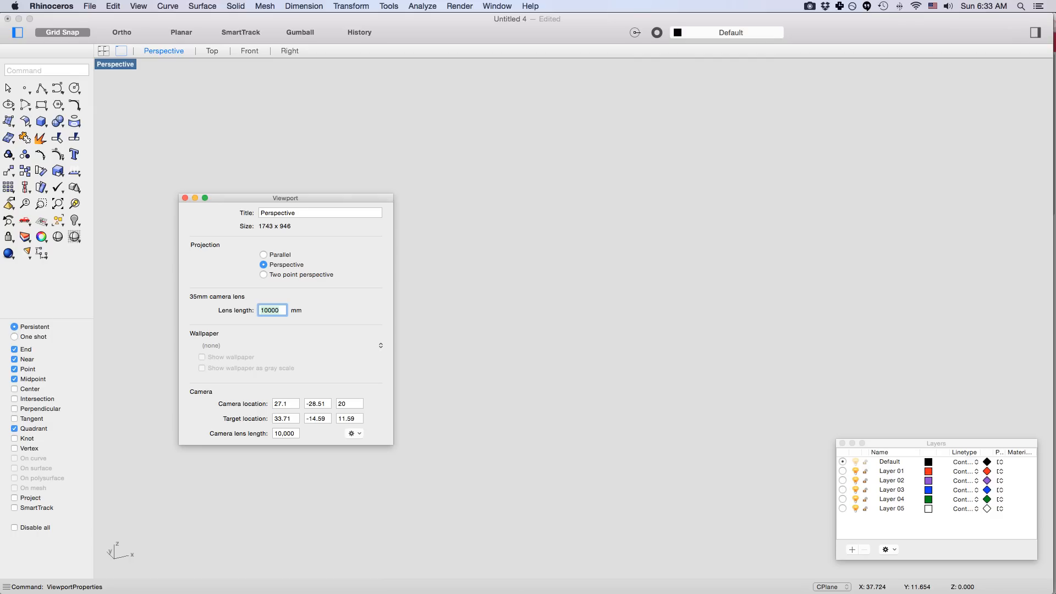
left_click(185, 198)
- Examine the three boxes in the flattened long-lens perspective from different angles and distances
scroll(467, 334, "down", 6)
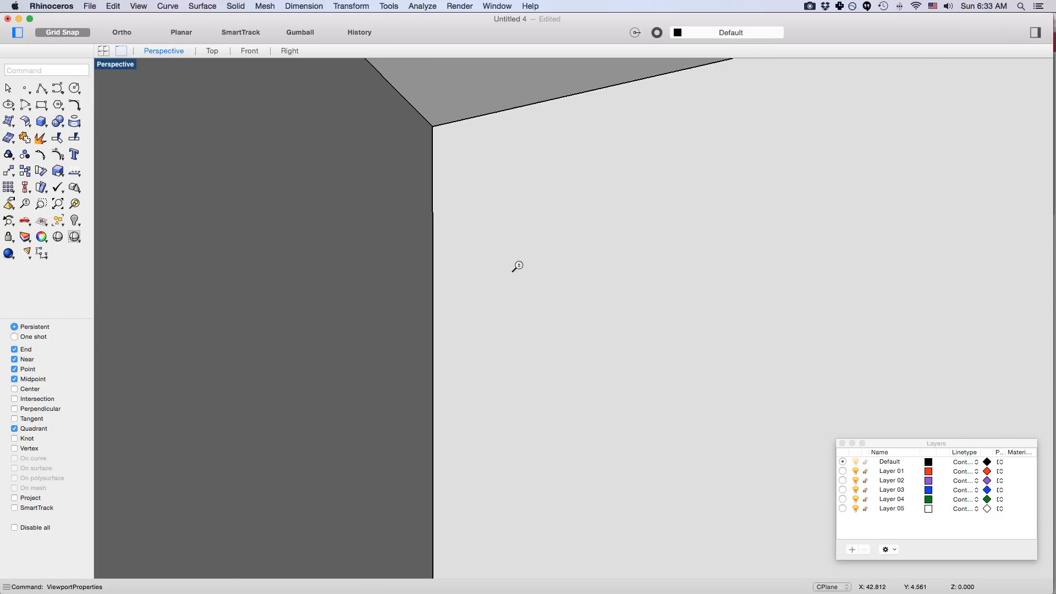
scroll(536, 231, "down", 10)
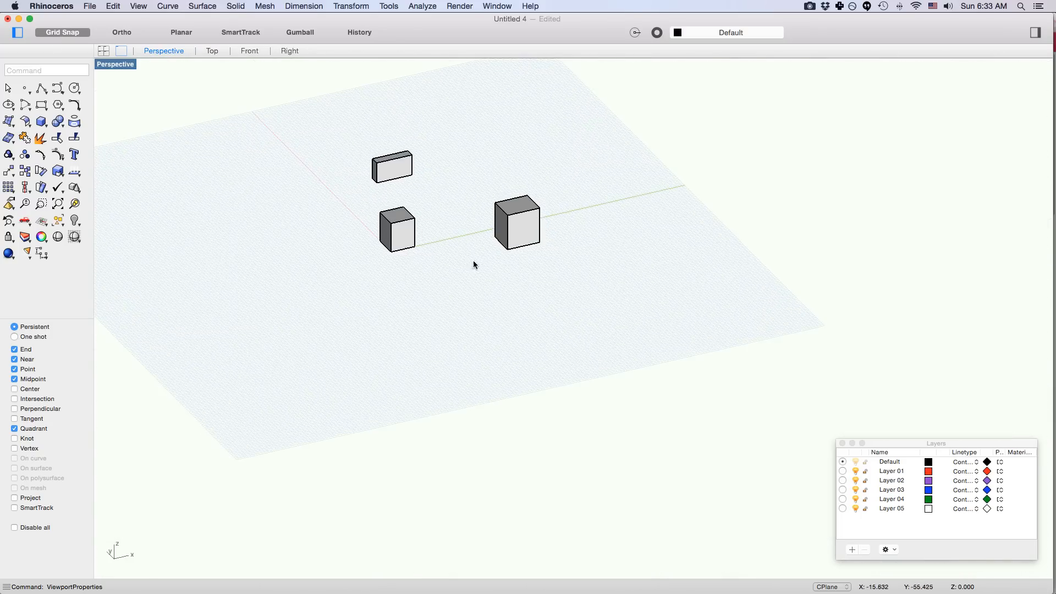
scroll(497, 273, "up", 5)
right_click_drag(505, 292, 507, 248)
scroll(605, 248, "up", 4)
right_click_drag(605, 248, 507, 252)
scroll(526, 224, "up", 4)
scroll(493, 215, "down", 4)
scroll(486, 233, "up", 5)
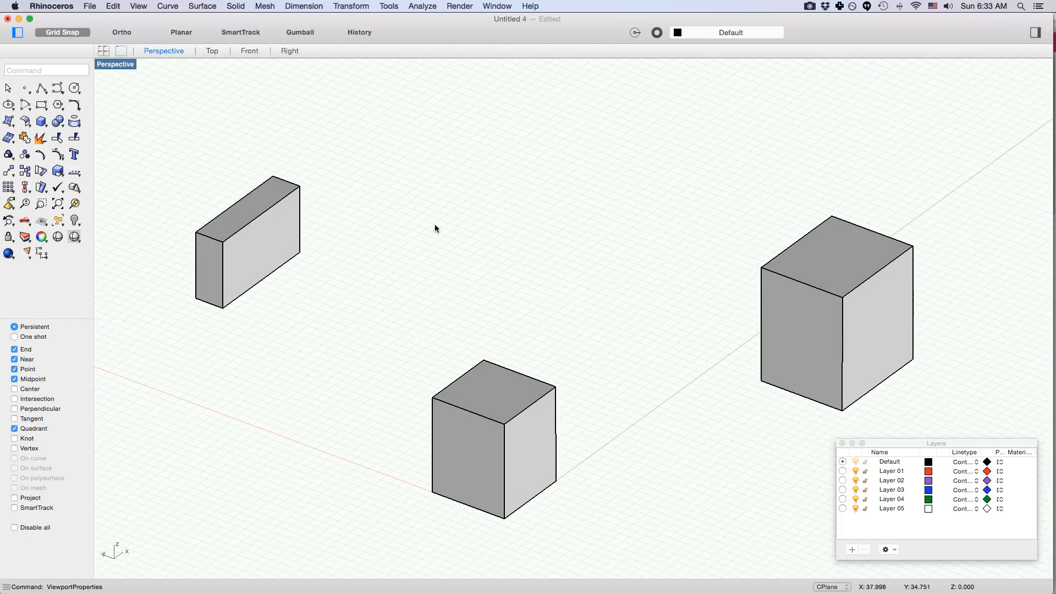
- Set the Perspective viewport's lens length to 50 mm with ViewportProperties and close the properties window
type("ViewportProperties")
key("Return")
left_click(282, 310)
type("50")
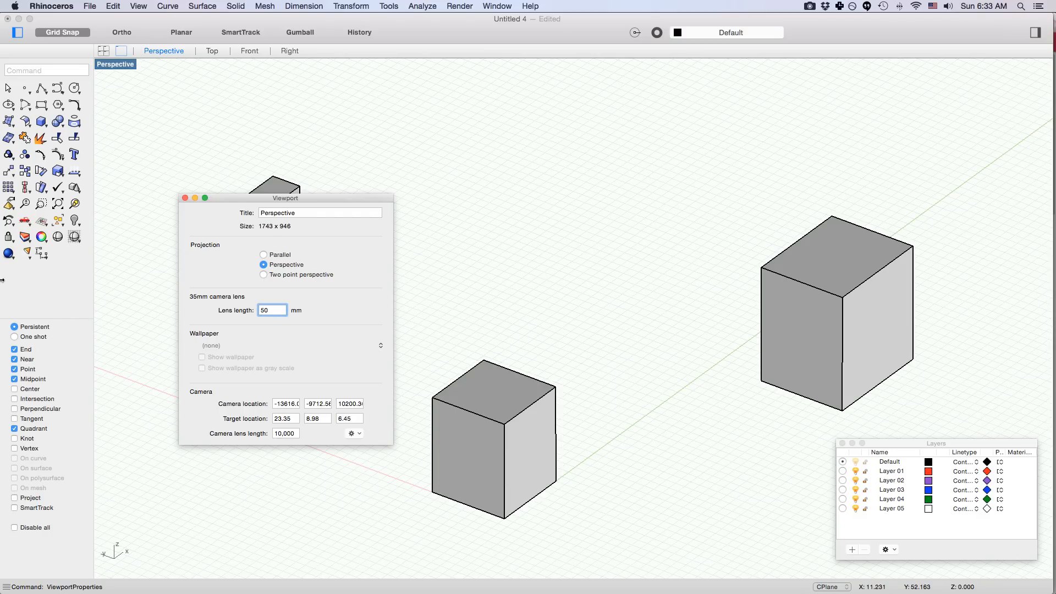
key("Return")
left_click(186, 198)
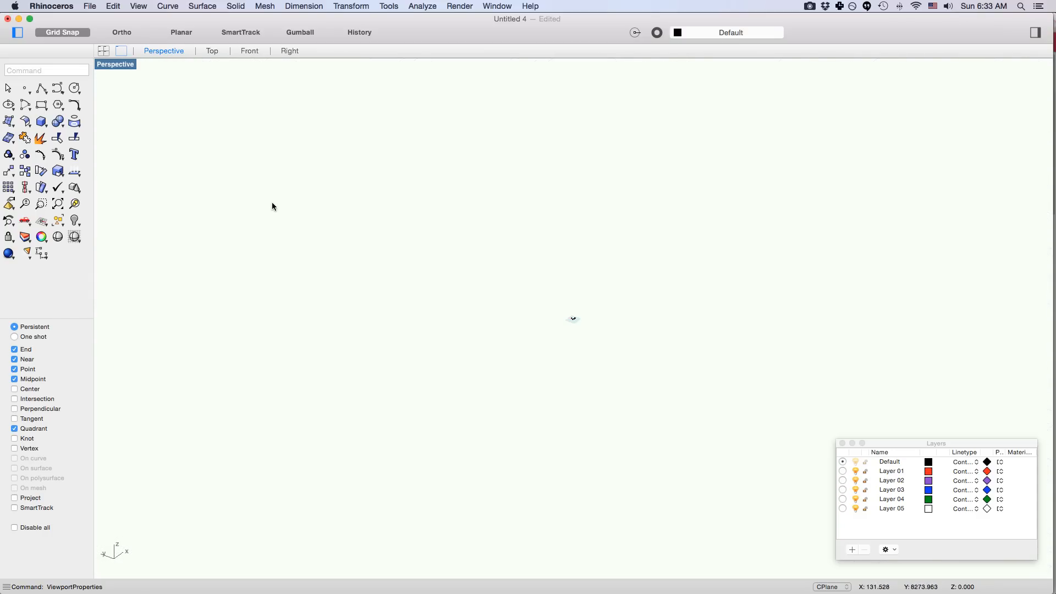
- Zoom to the extents of all objects with the Zea alias and orbit around the three boxes
type("Zea")
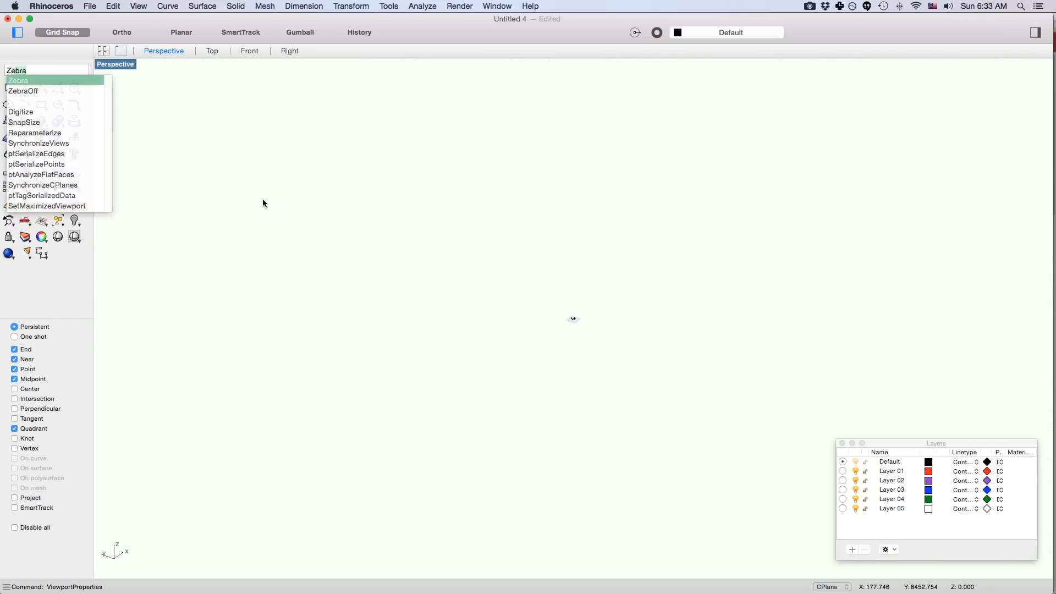
key("Return")
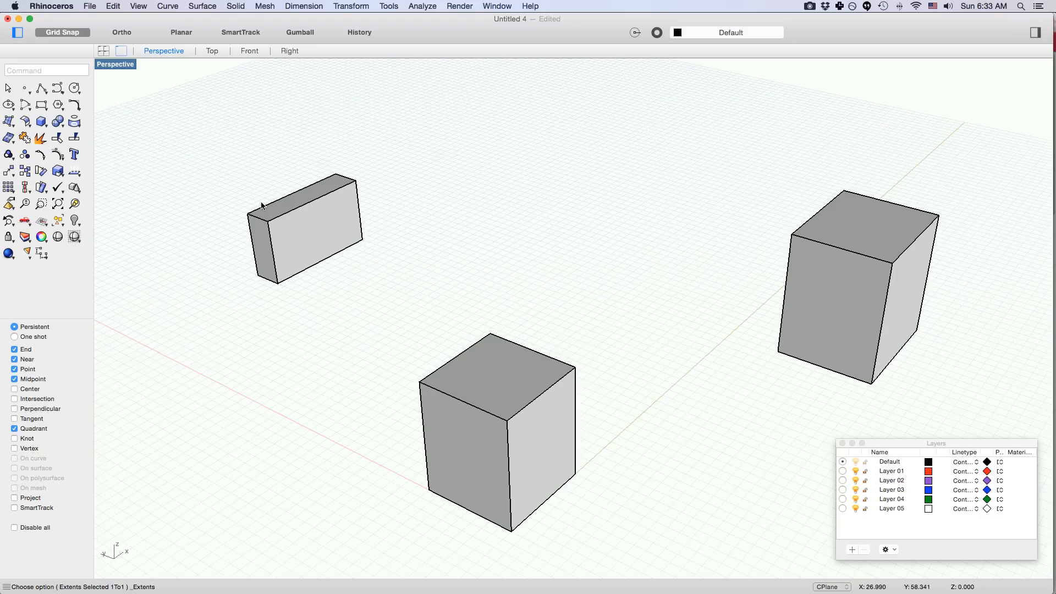
right_click_drag(312, 215, 368, 242)
scroll(368, 242, "up", 5)
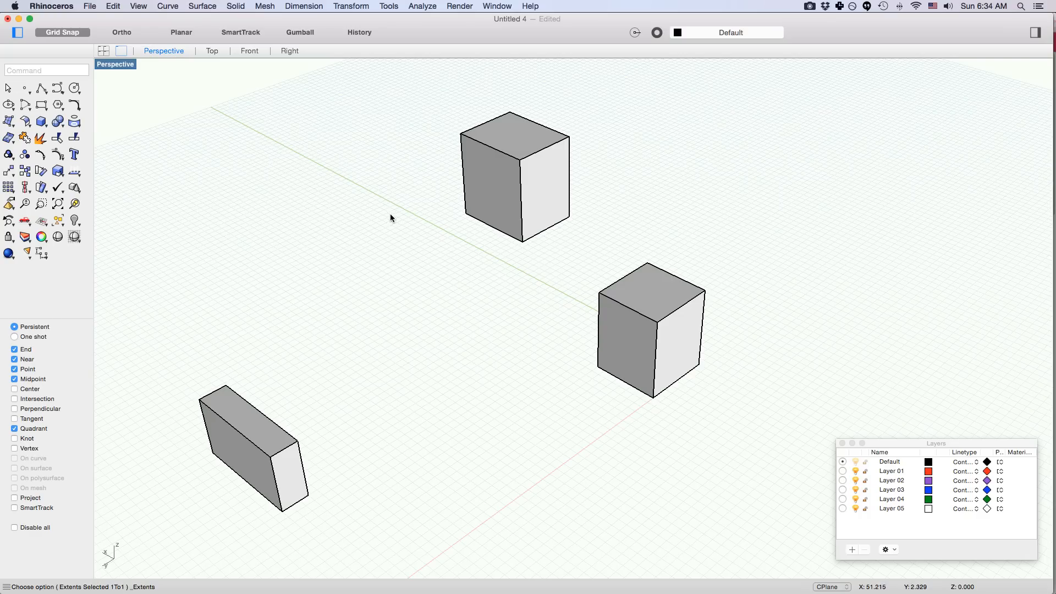
right_click_drag(385, 213, 455, 190)
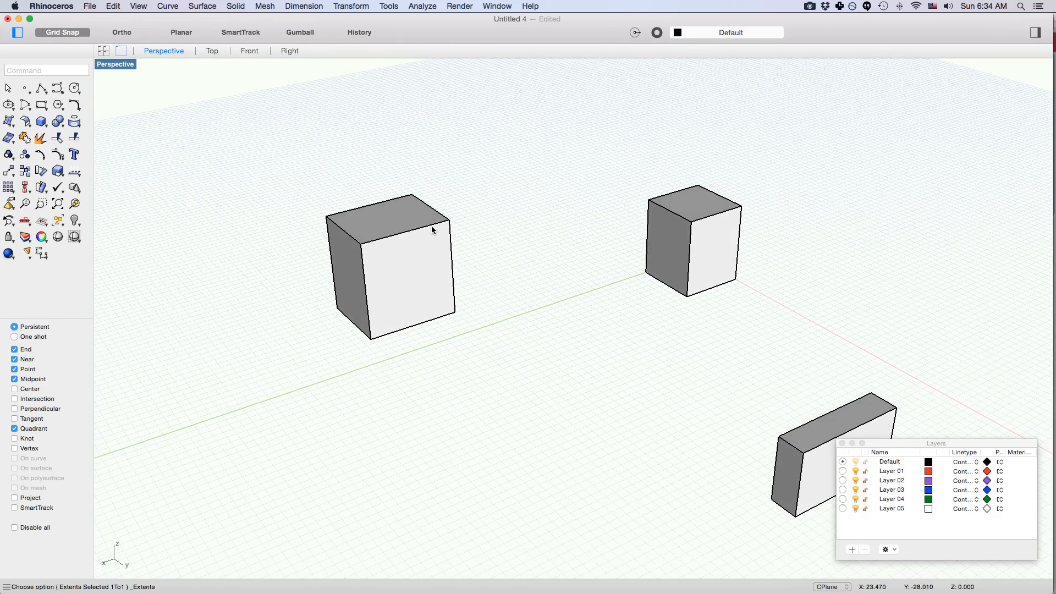
- Switch the viewport through the Perspective, Front, Top, Left and Right views using the view aliases, ending on Right
mouse_move(446, 203)
right_mouse_down()
mouse_move(561, 196)
mouse_move(436, 188)
right_mouse_up()
type("pp")
key("Return")
type("ff")
key("Return")
type("tt")
key("Return")
type("ll")
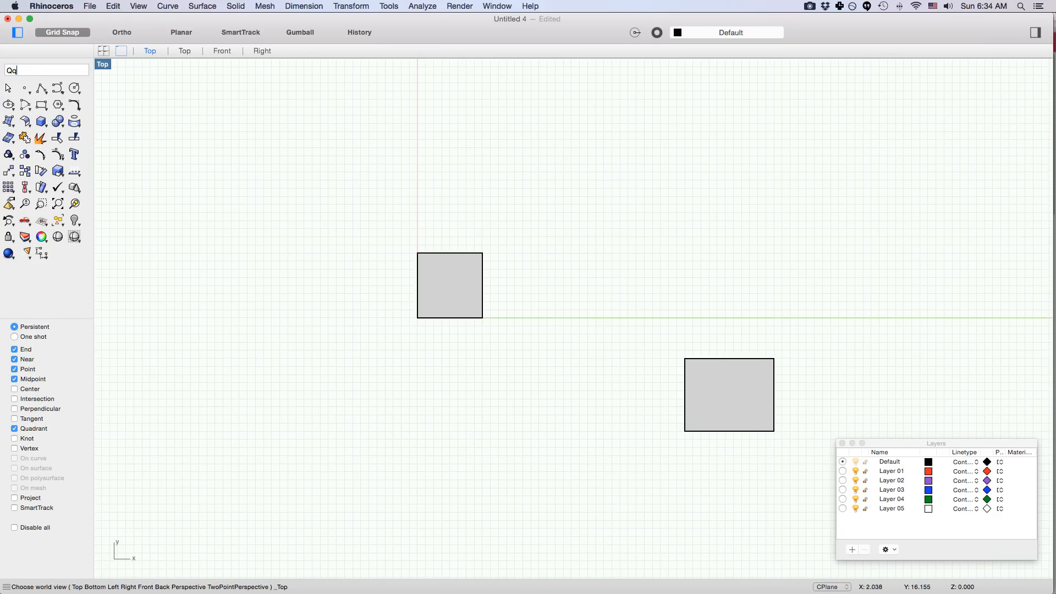
key("Return")
type("rr")
key("Return")
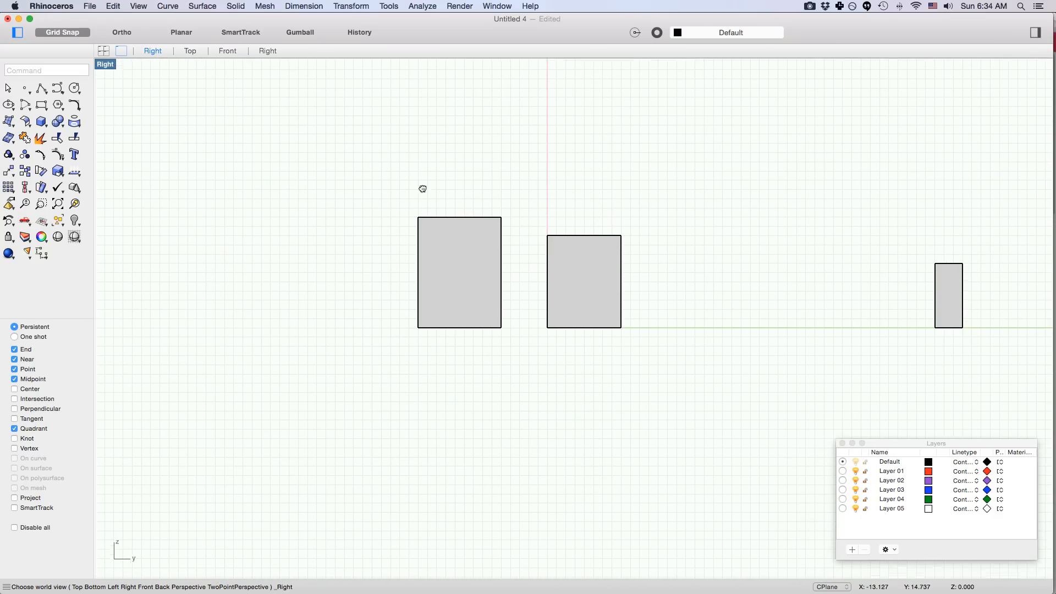
- Open the Aliases list in the Rhino preferences
left_click(72, 6)
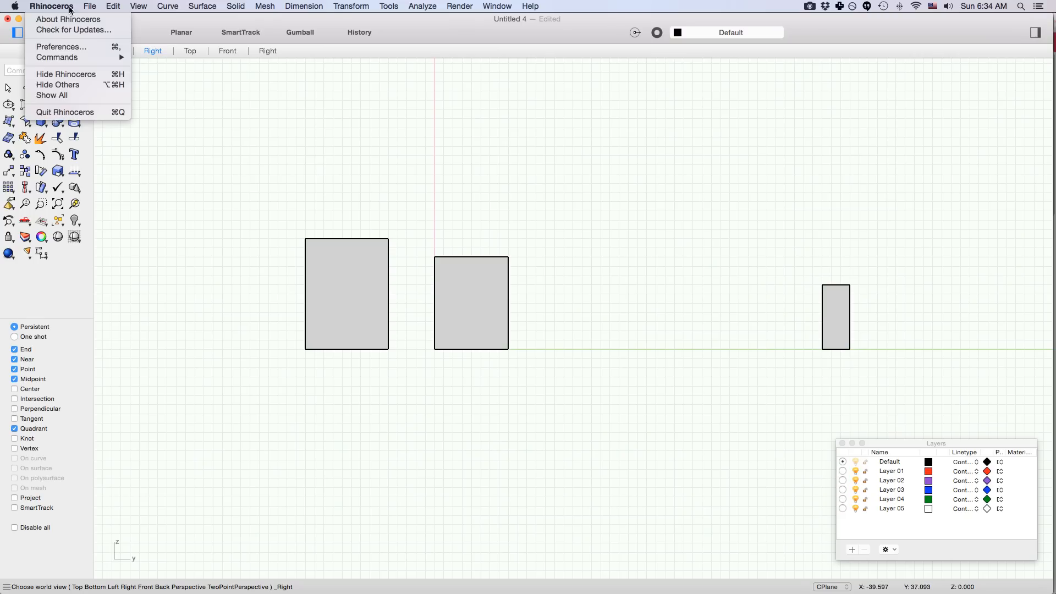
left_click(61, 47)
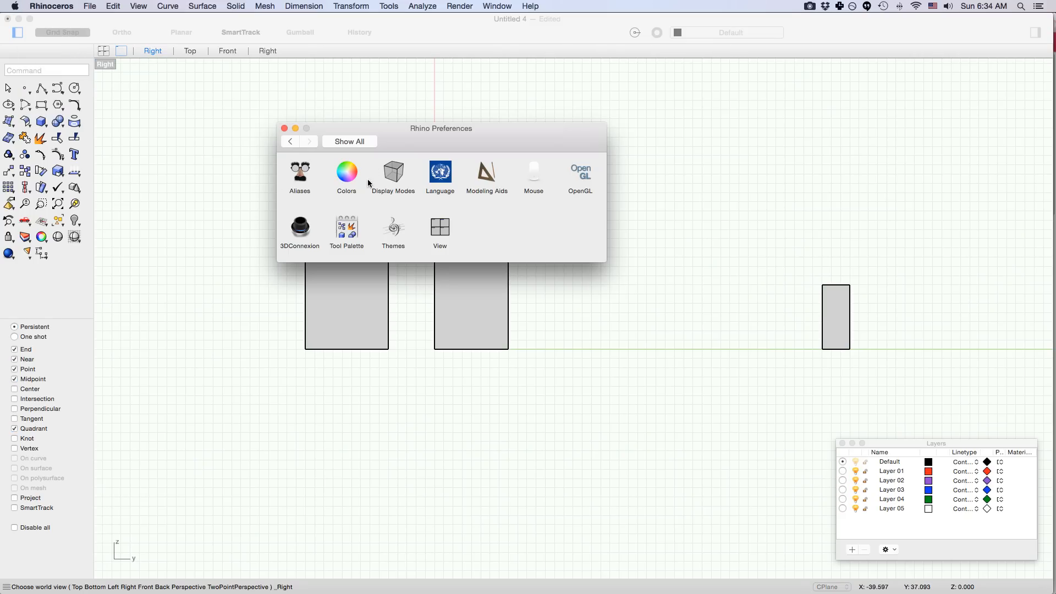
left_click(300, 175)
left_click_drag(593, 258, 603, 181)
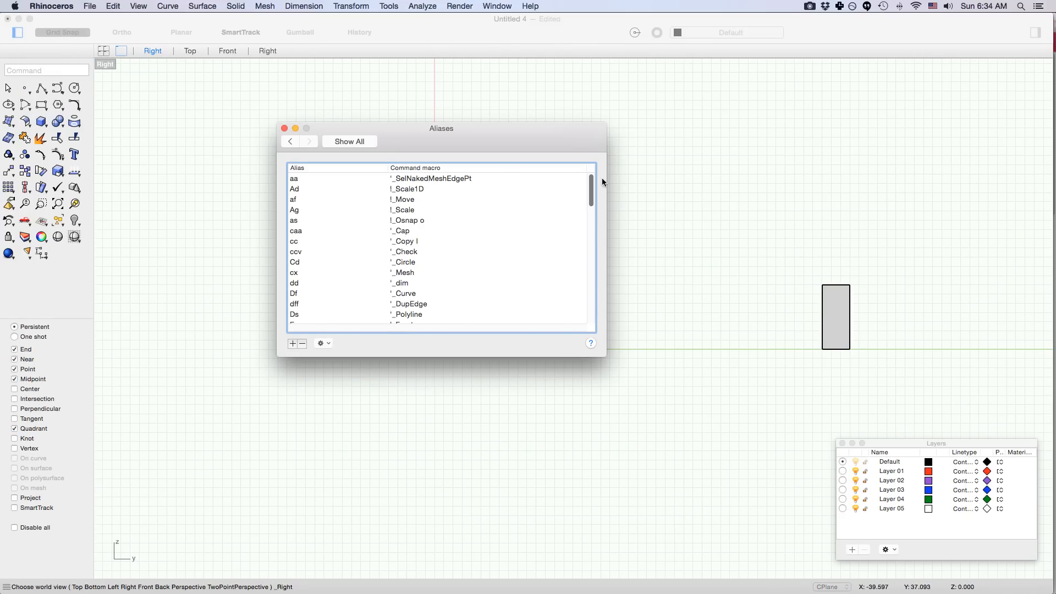
- Examine how alias names pair with command macros, such as caa for Cap and as for Osnap o
double_click(297, 232)
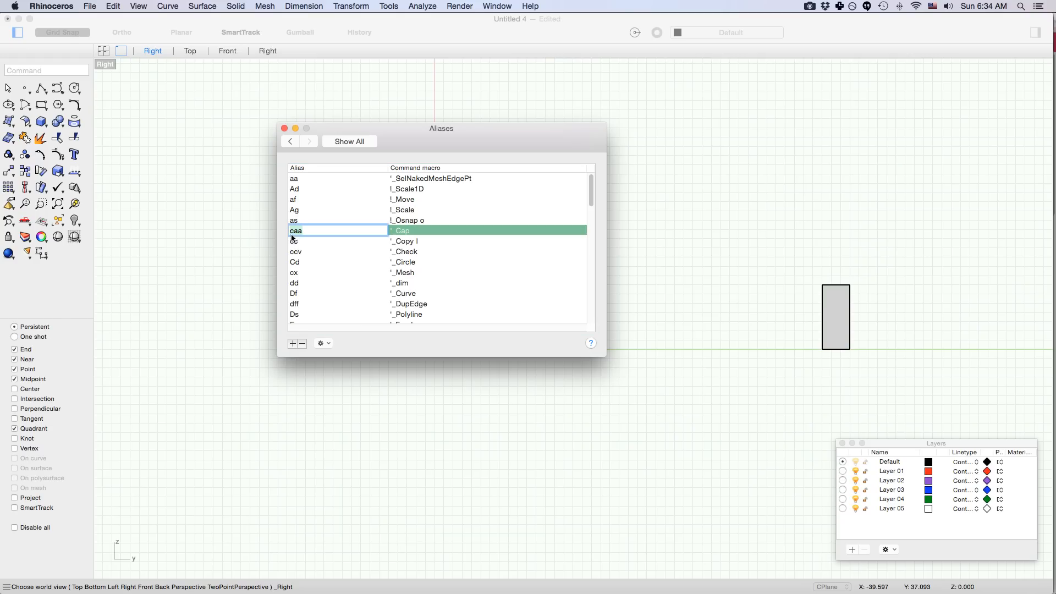
left_click(409, 232)
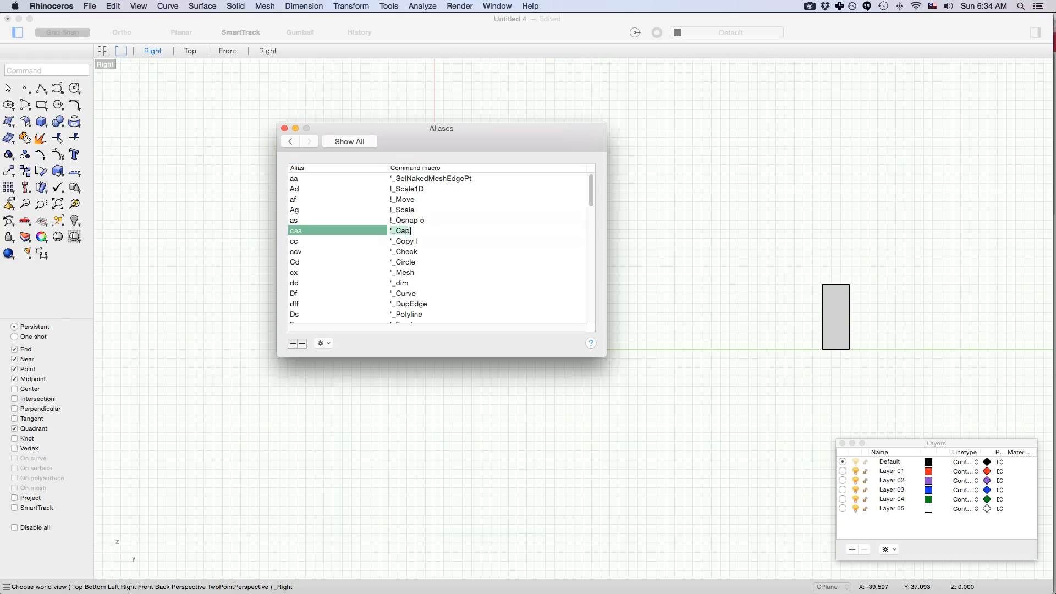
left_click(396, 230)
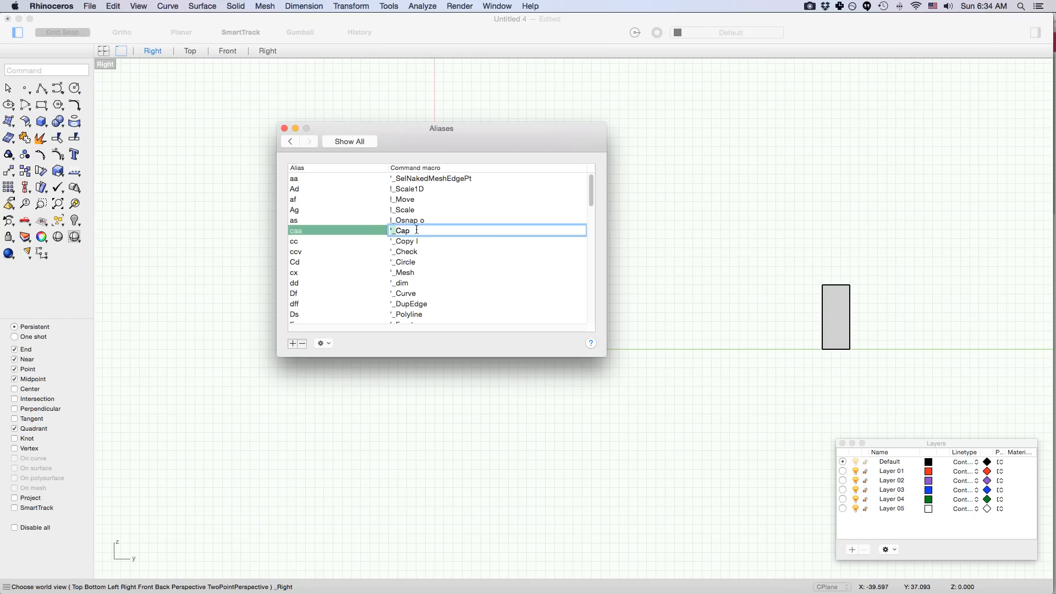
left_click_drag(417, 230, 399, 232)
left_click(431, 210)
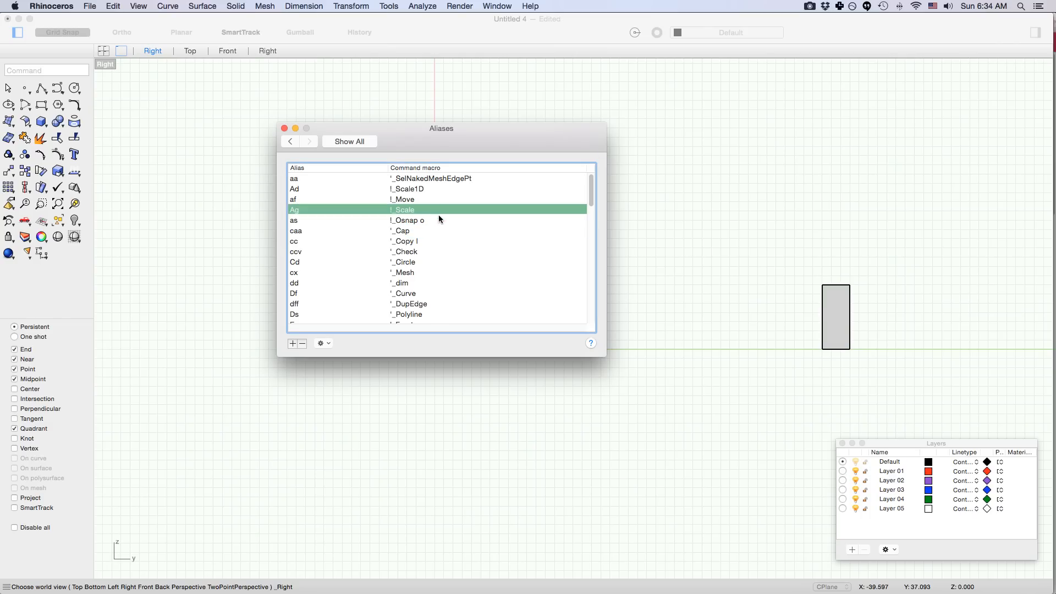
left_click(431, 221)
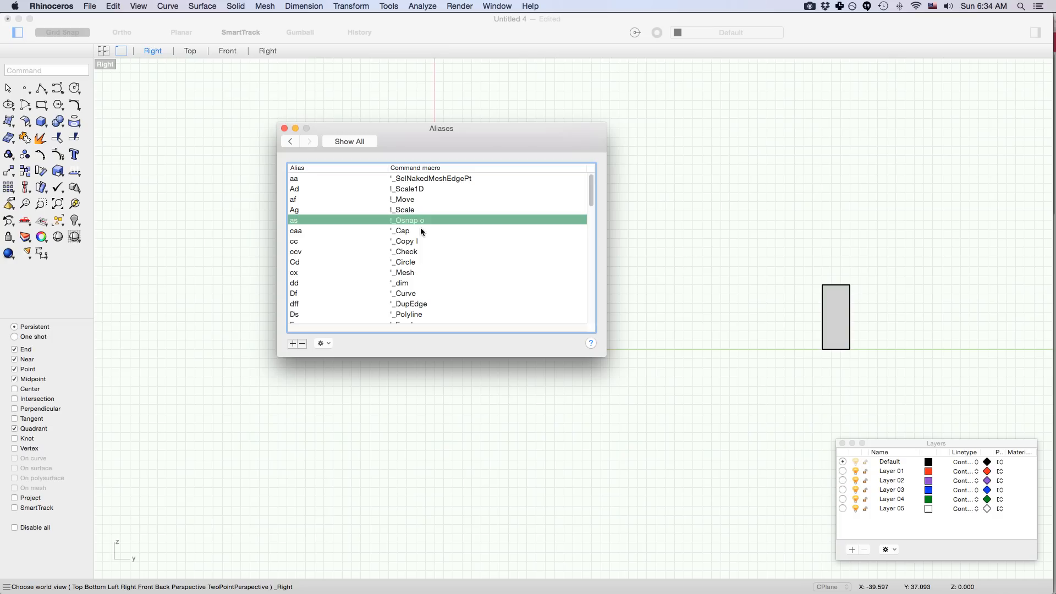
left_click(422, 221)
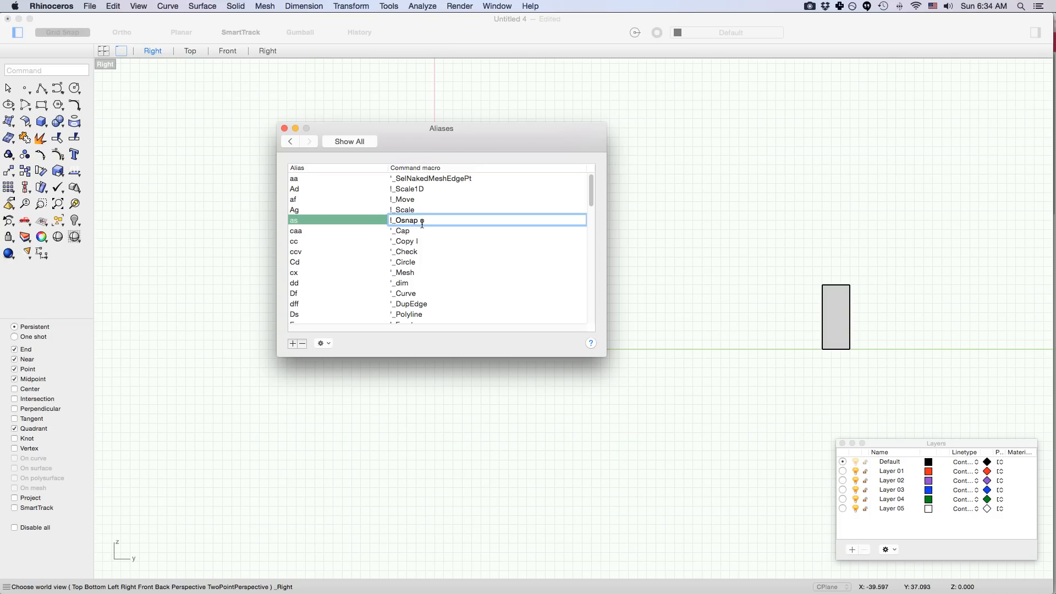
left_click(425, 199)
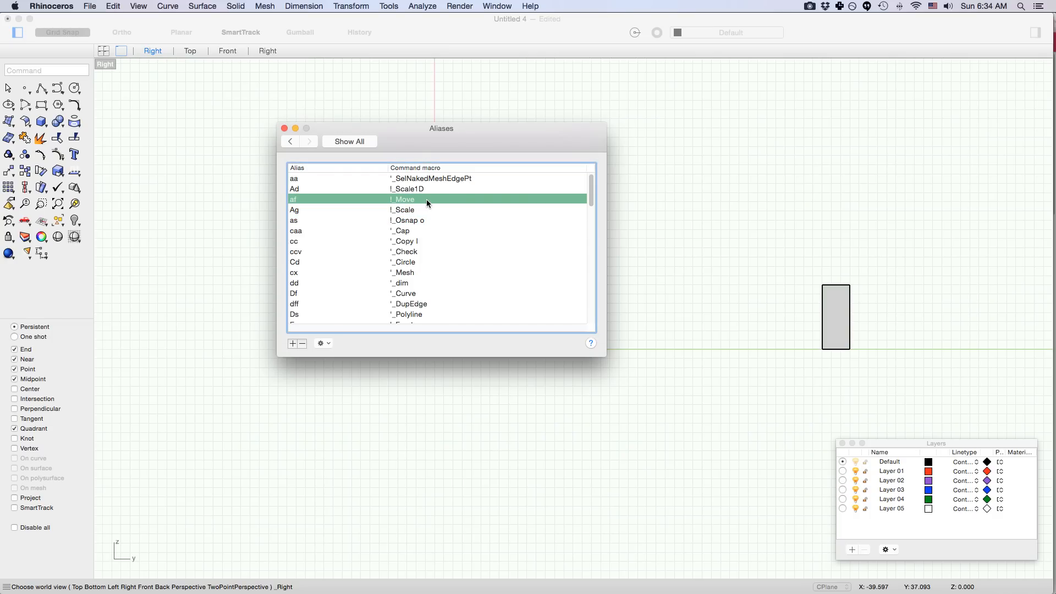
left_click(431, 272)
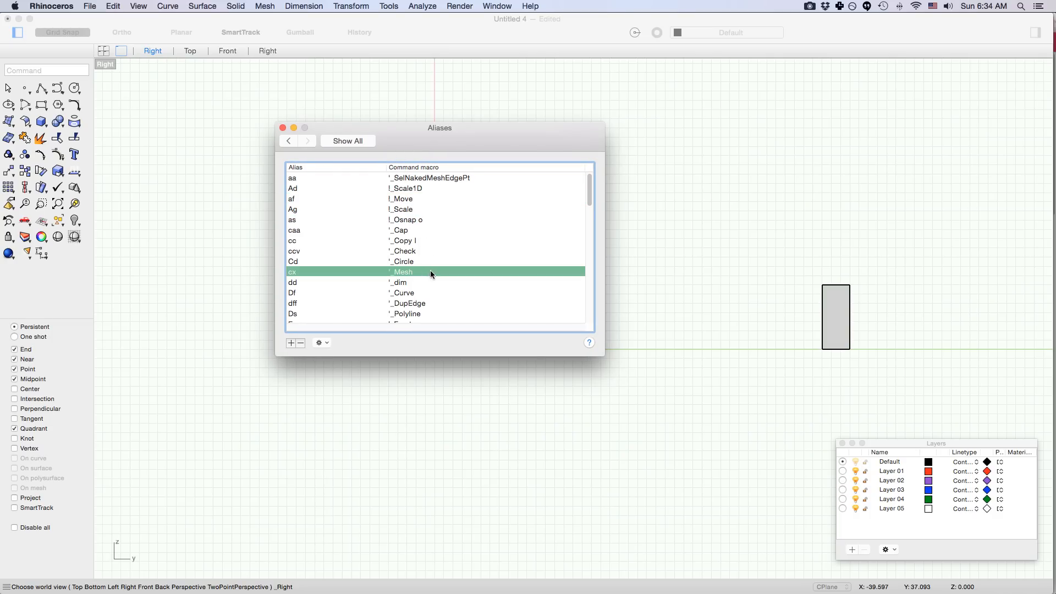
- Move the Aliases window away from the boxes, sort the list by command macro and look through the view and Split entries
left_click_drag(413, 141, 748, 191)
scroll(926, 238, "down", 5)
scroll(926, 238, "up", 5)
left_click(746, 216)
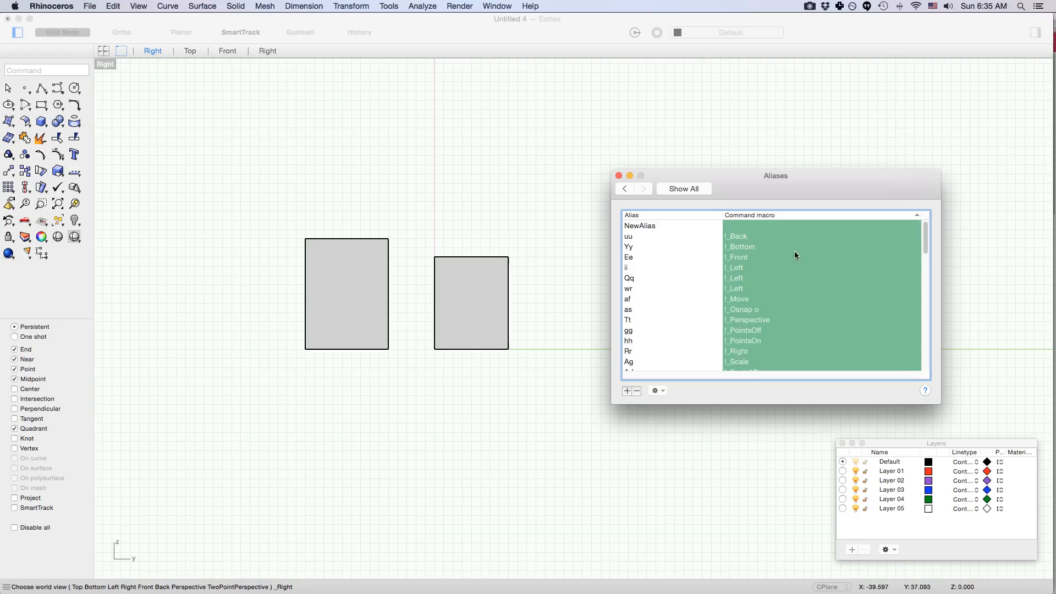
left_click(748, 278)
scroll(926, 240, "down", 1)
scroll(926, 240, "down", 5)
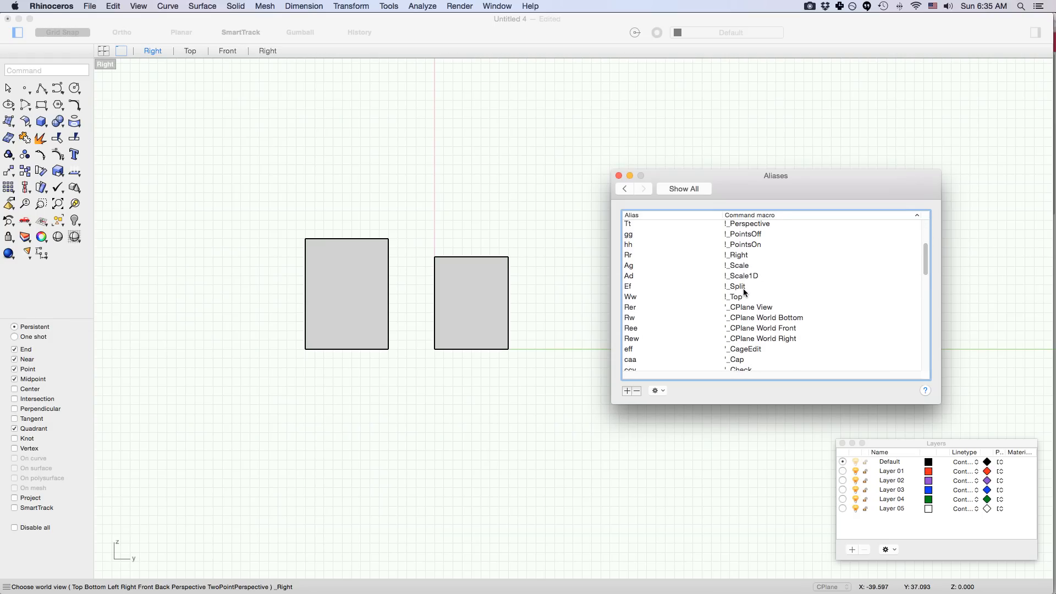
- Add a new alias named eff with the command macro !_Split i
left_click(628, 391)
type("eff")
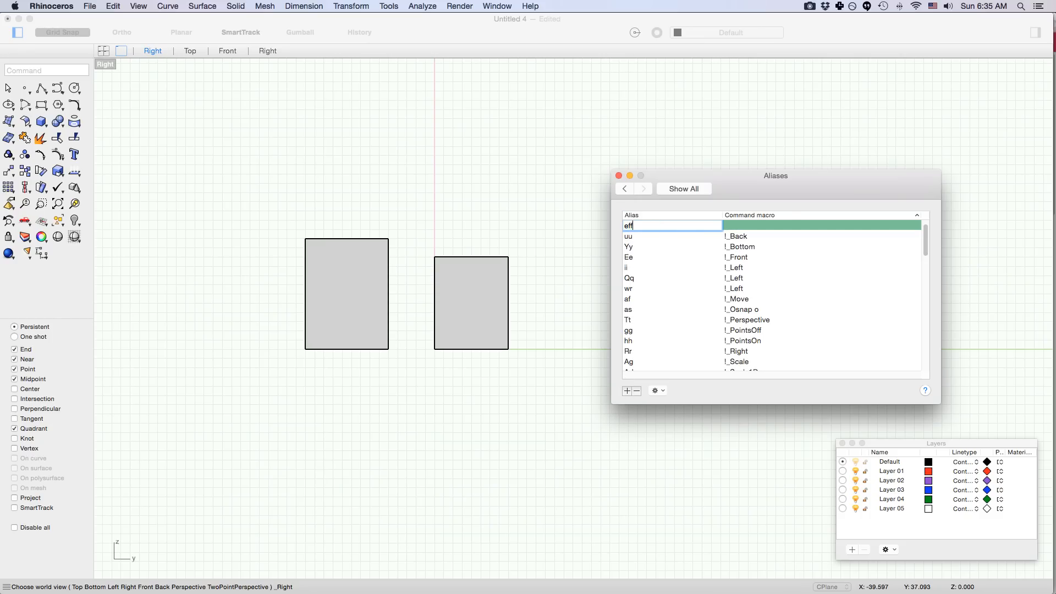
left_click(735, 227)
left_click(734, 227)
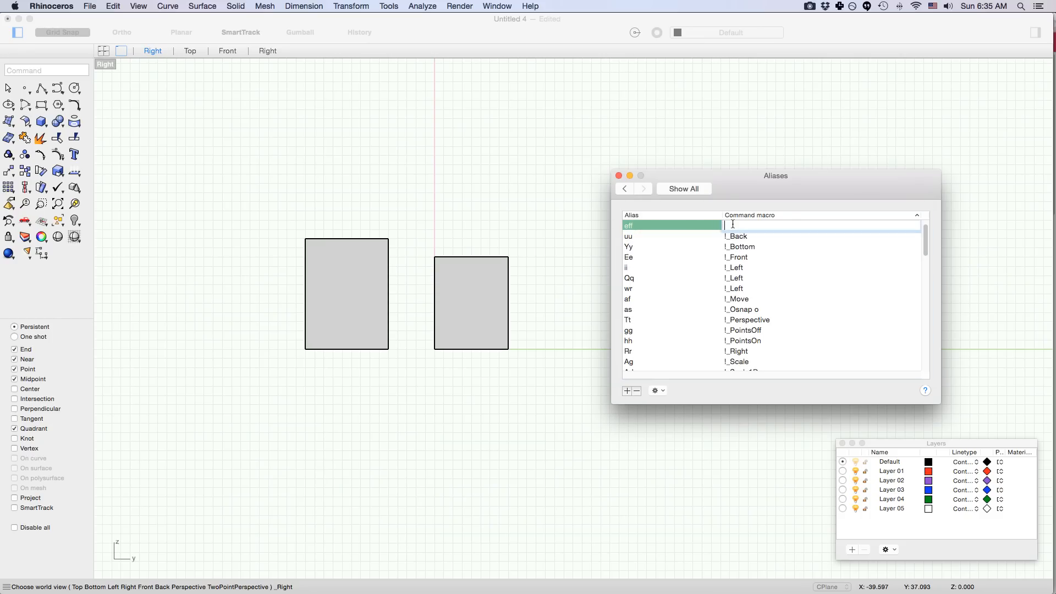
left_click_drag(926, 236, 926, 228)
type("!_Split i")
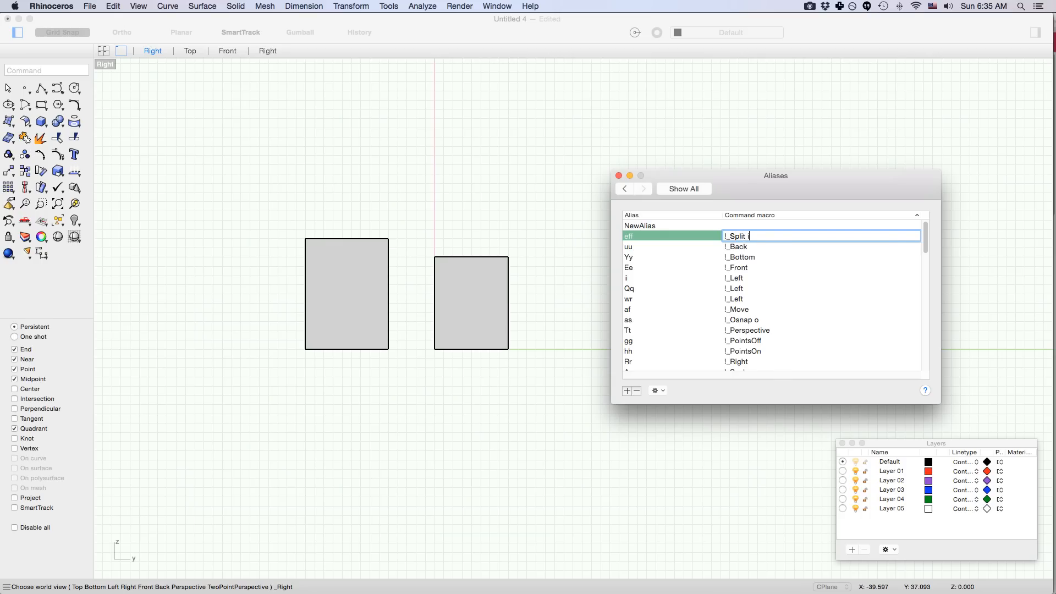
key("Return")
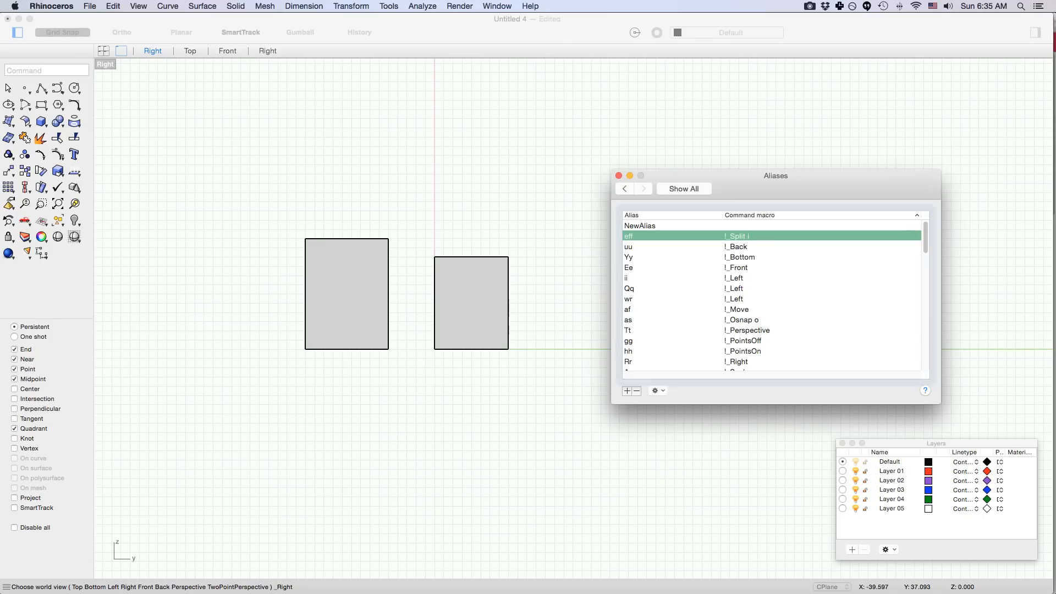
- Close the Aliases window, explode the box at the origin into surfaces and select its face in the Right view
left_click(619, 175)
right_click_drag(598, 176, 527, 196)
scroll(496, 193, "down", 3)
right_click_drag(455, 237, 468, 216)
left_click(449, 248)
type("ee")
key("space")
scroll(462, 243, "up", 5)
left_click(446, 241)
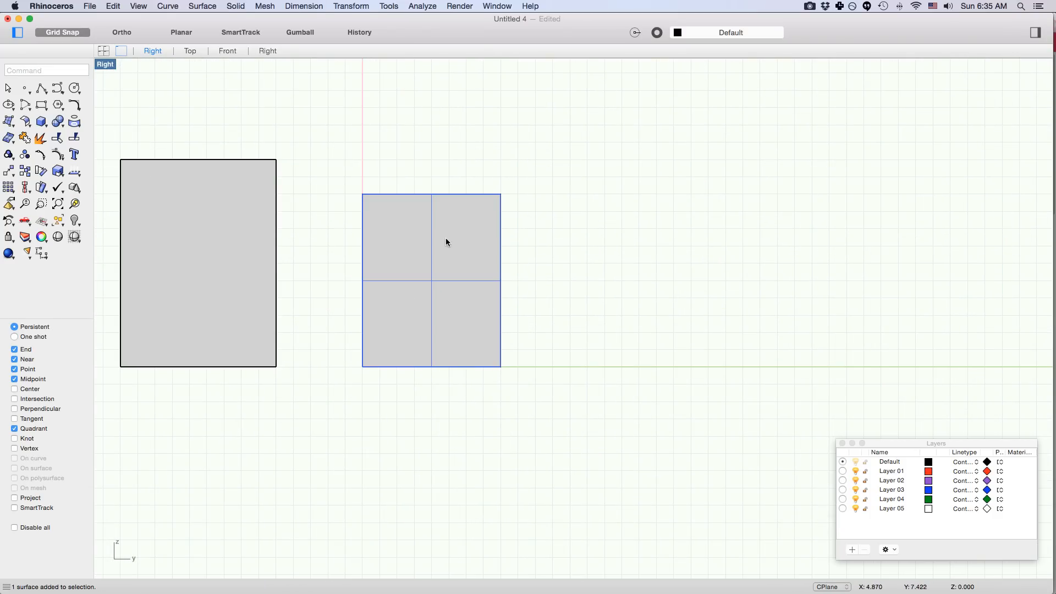
scroll(430, 224, "up", 2)
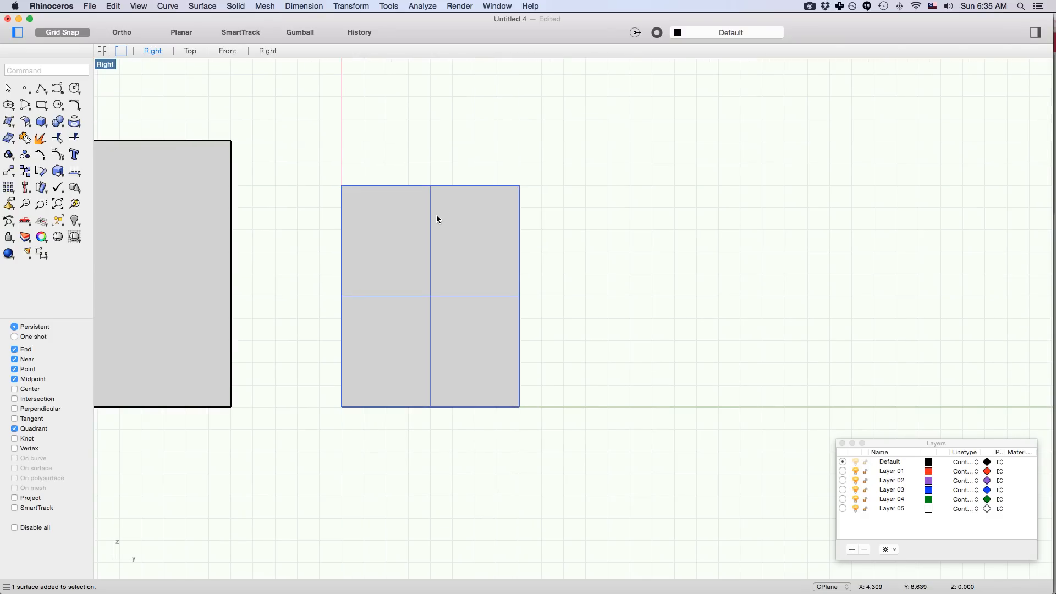
- Split the selected face along a horizontal isocurve in the U direction with the eff alias, and undo the split
type("Ee")
key("BackSpace")
key("BackSpace")
type("ff")
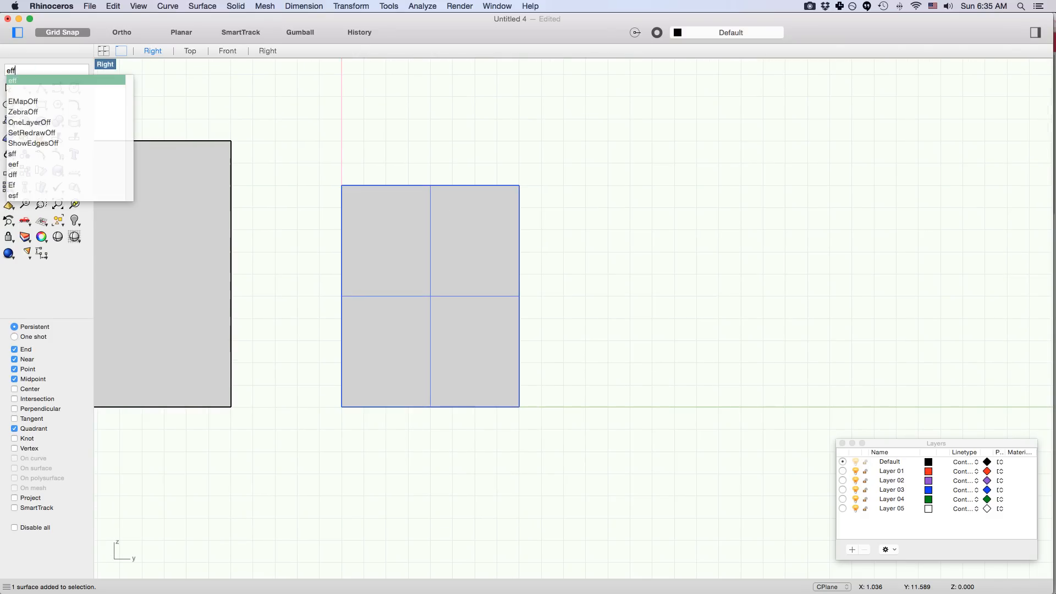
key("space")
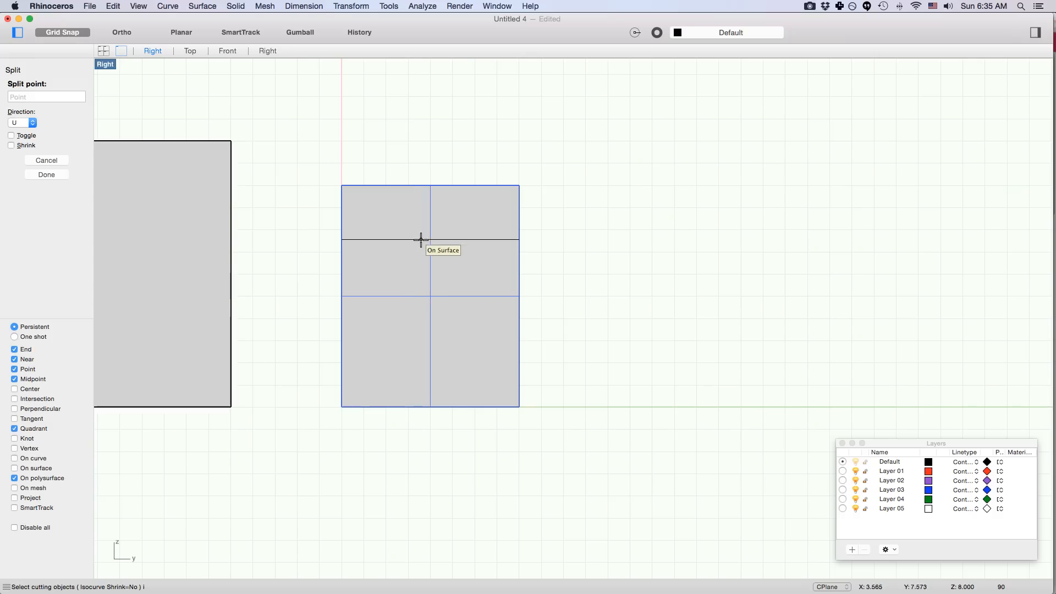
left_click(462, 248)
key("Return")
right_click_drag(471, 226, 498, 220, "ctrl")
key("super+z")
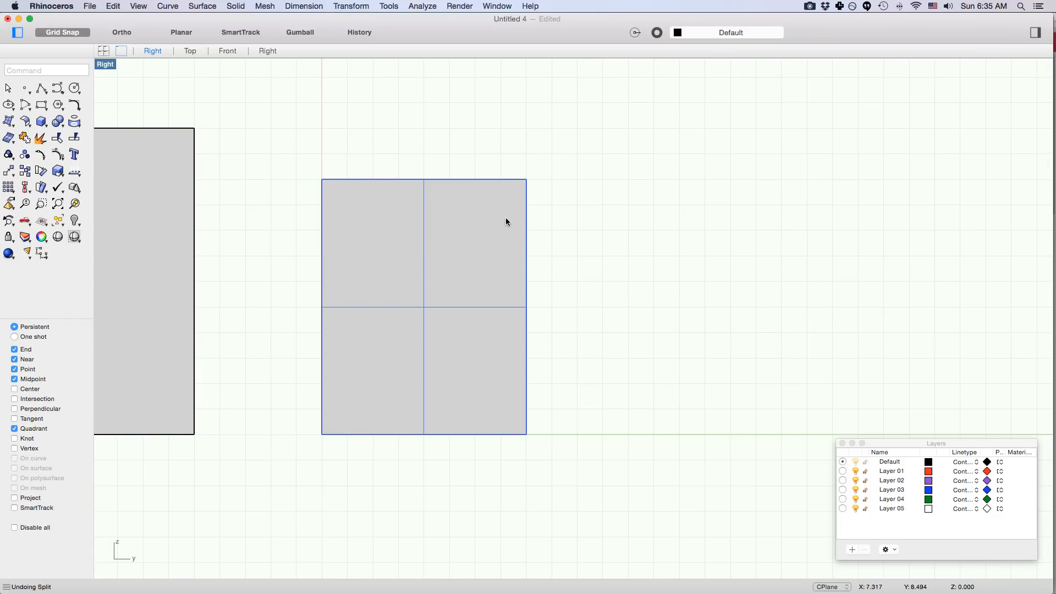
- Run the plain Split command on the selected face, choosing the Isocurve option with i, and cancel it
type("sf")
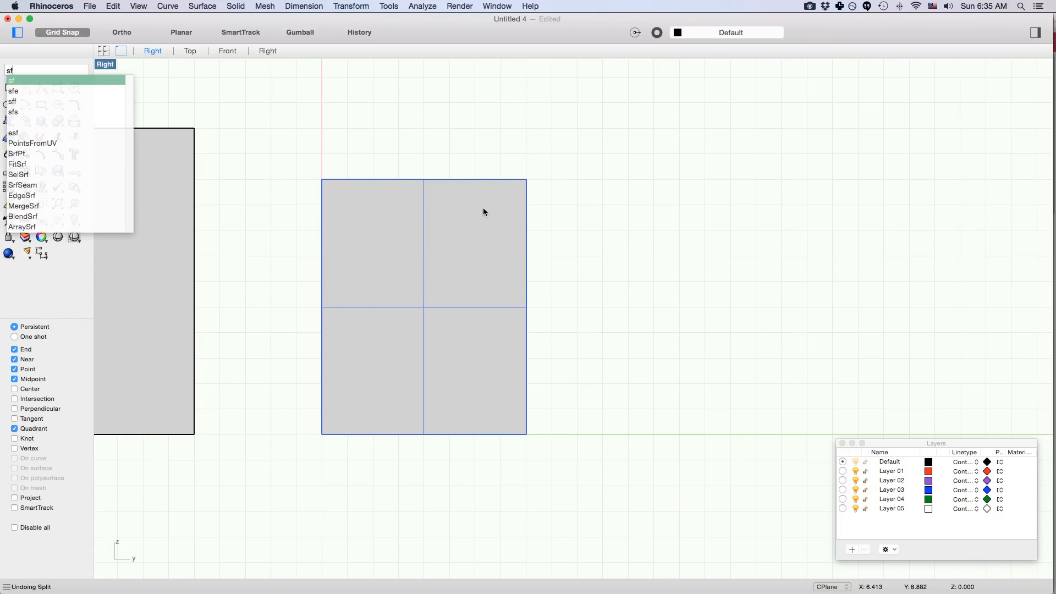
key("Return")
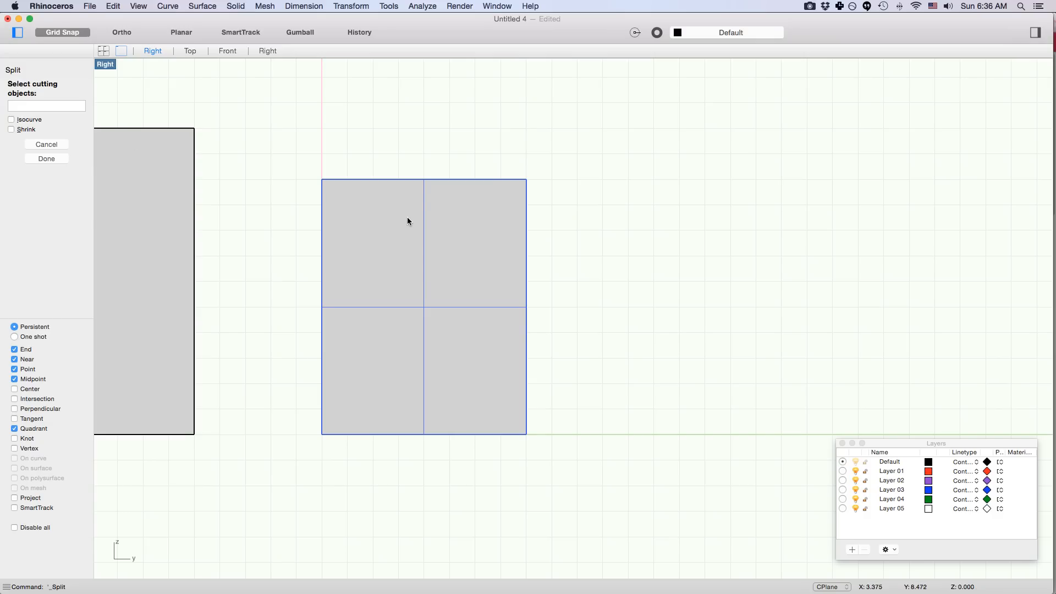
type("i")
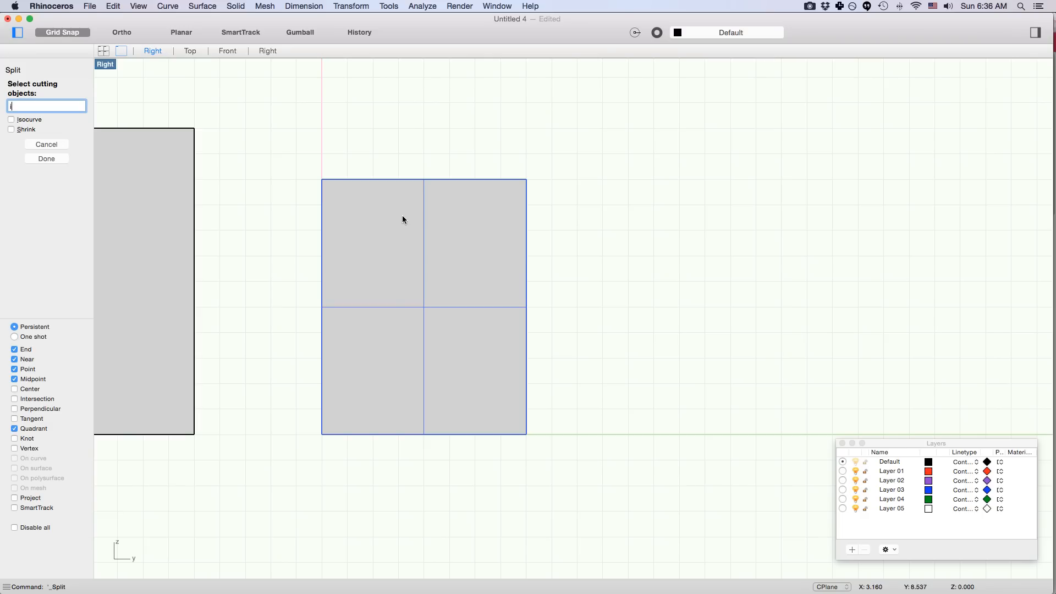
key("Return")
type("i")
key("Return")
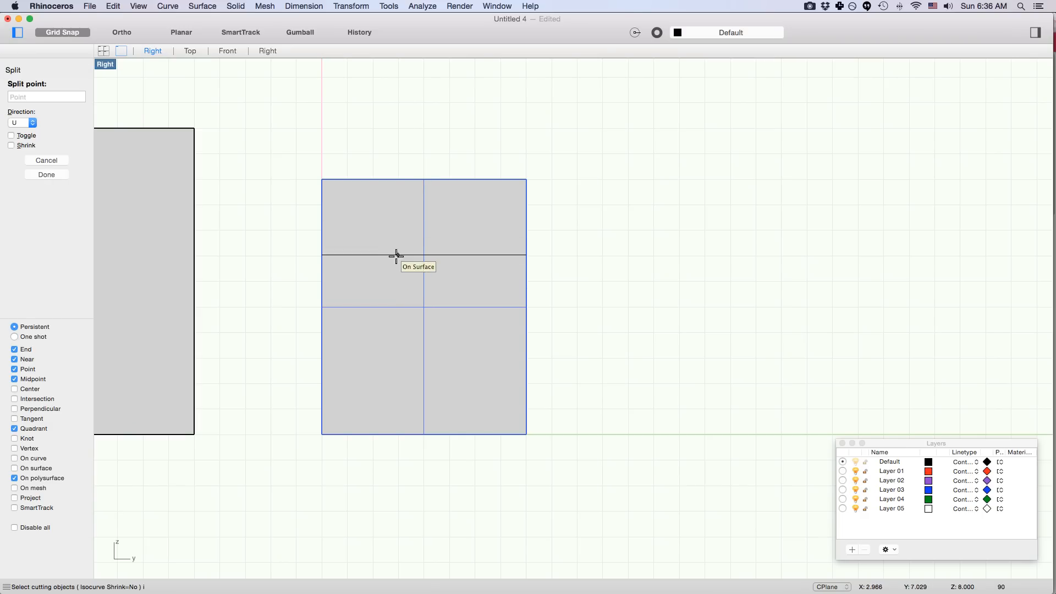
key("Escape")
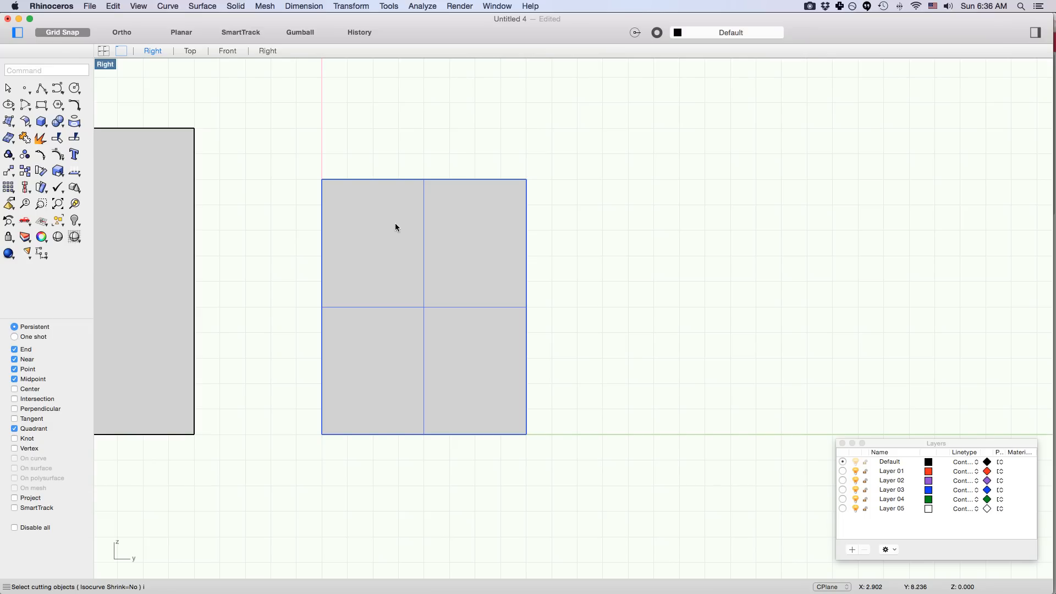
key("Return")
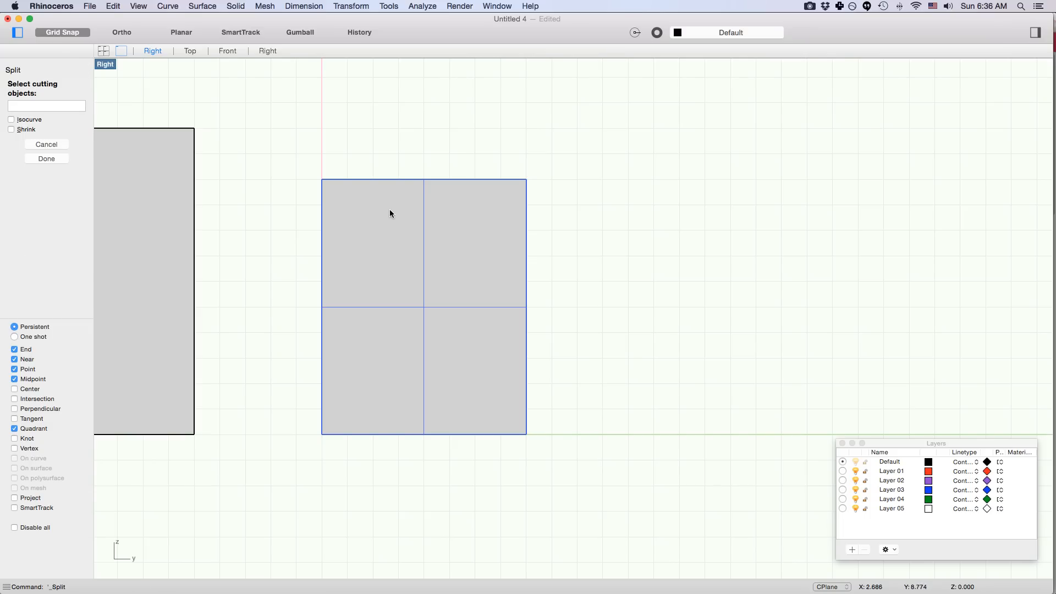
type("i")
key("Return")
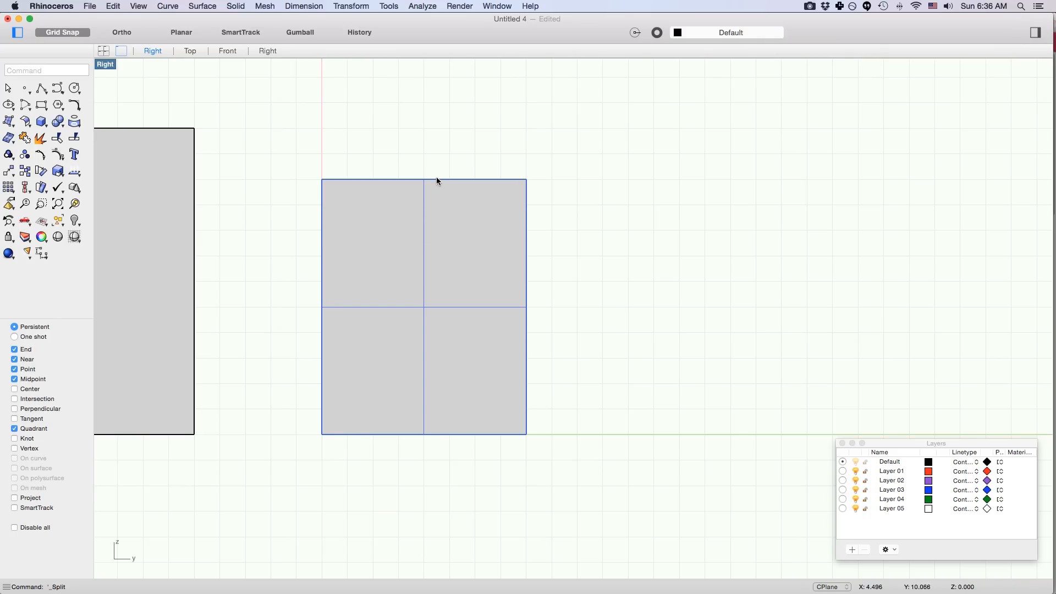
- Show the boxes in the Right view and change to the Front view with the view aliases
scroll(433, 181, "down", 5)
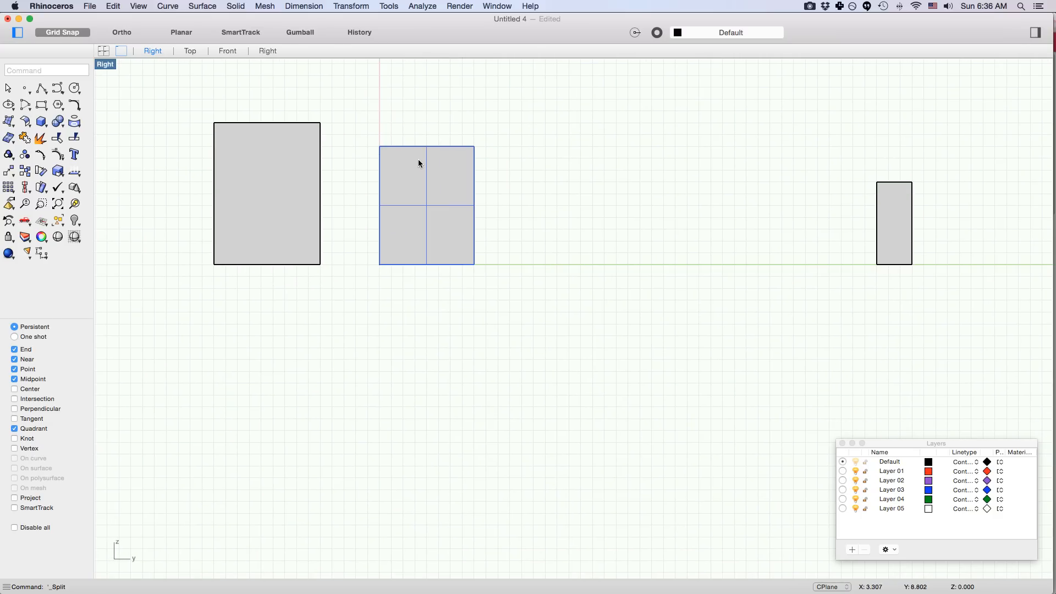
scroll(417, 165, "up", 5)
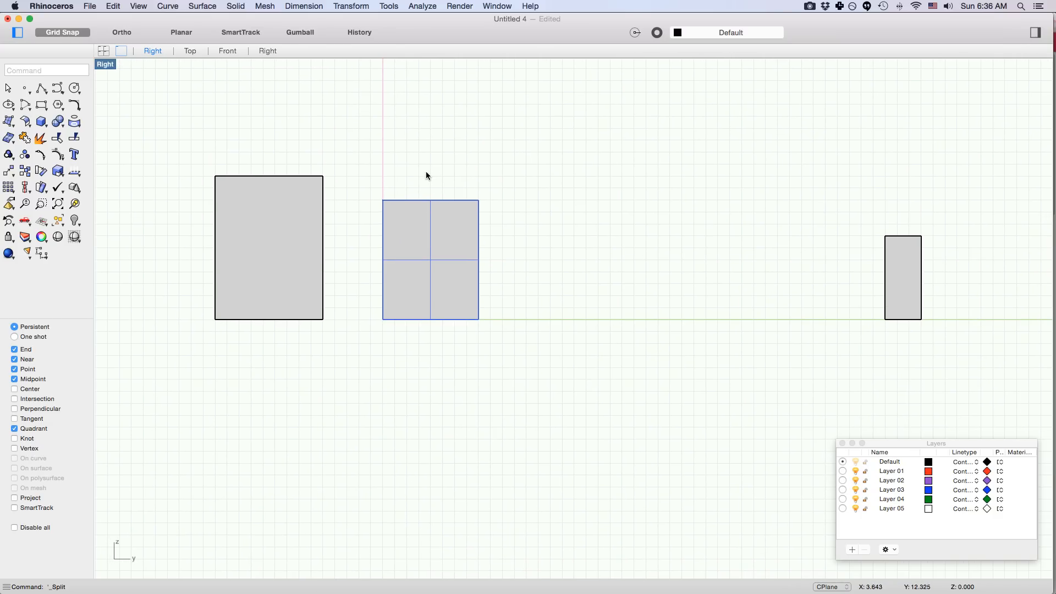
type("rr")
key("Return")
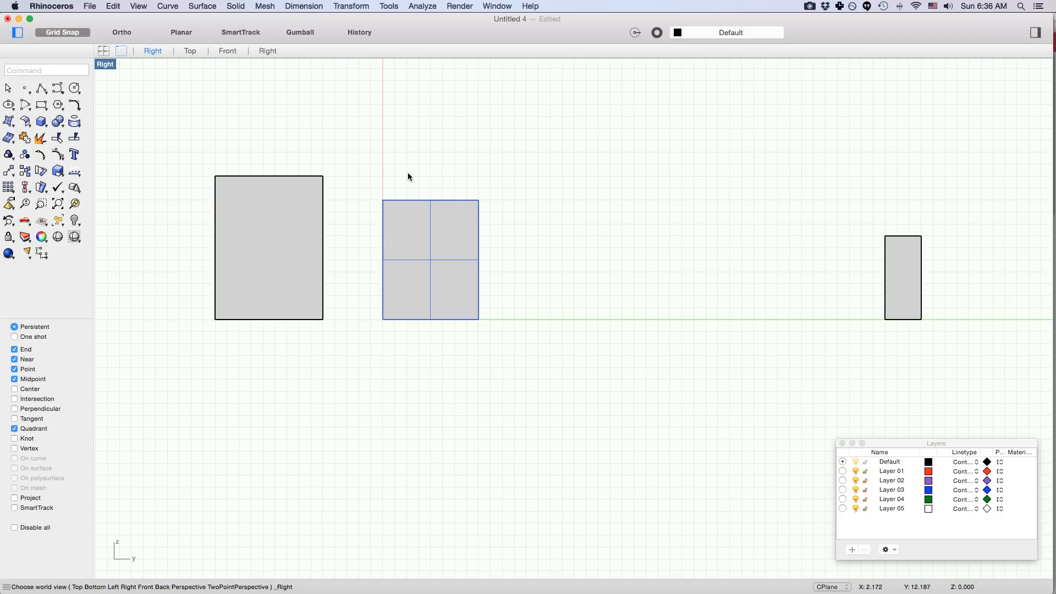
type("ff")
key("Return")
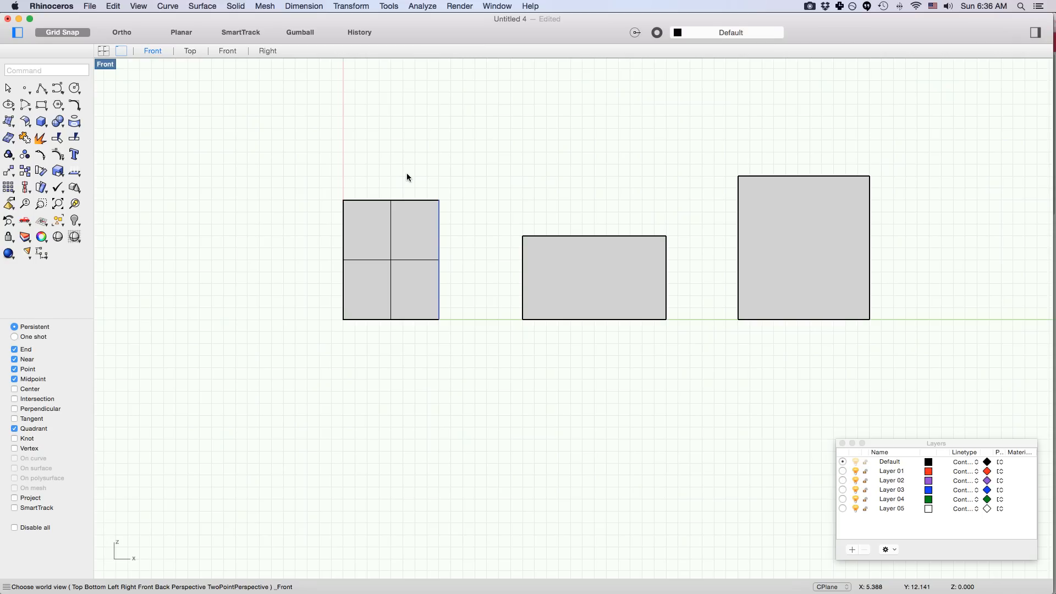
- Show the boxes in the Top, Left, Bottom and Back views in turn with the view aliases
type("tt")
key("Return")
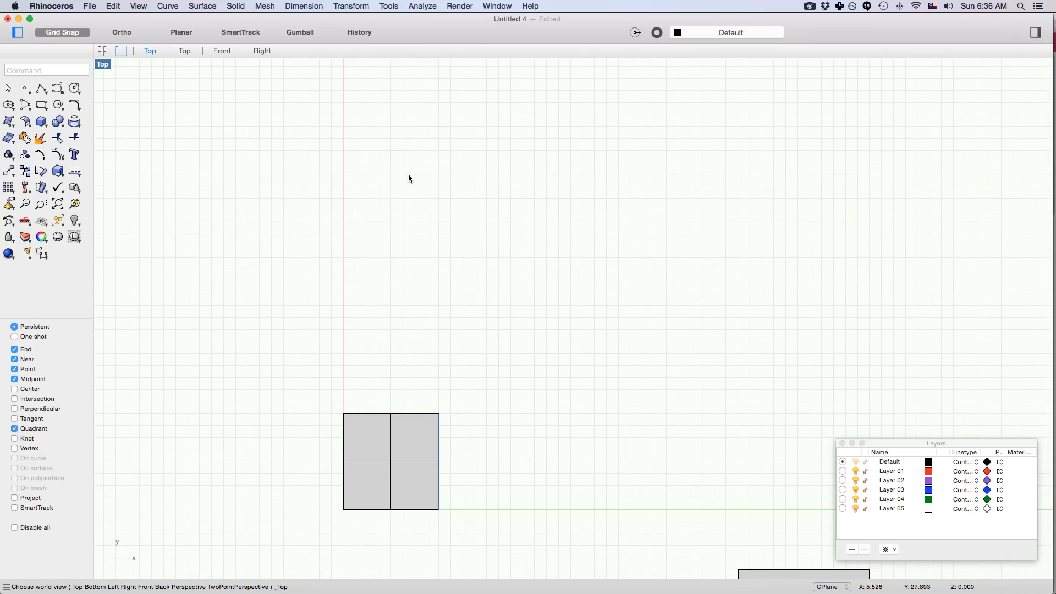
type("ll")
key("Return")
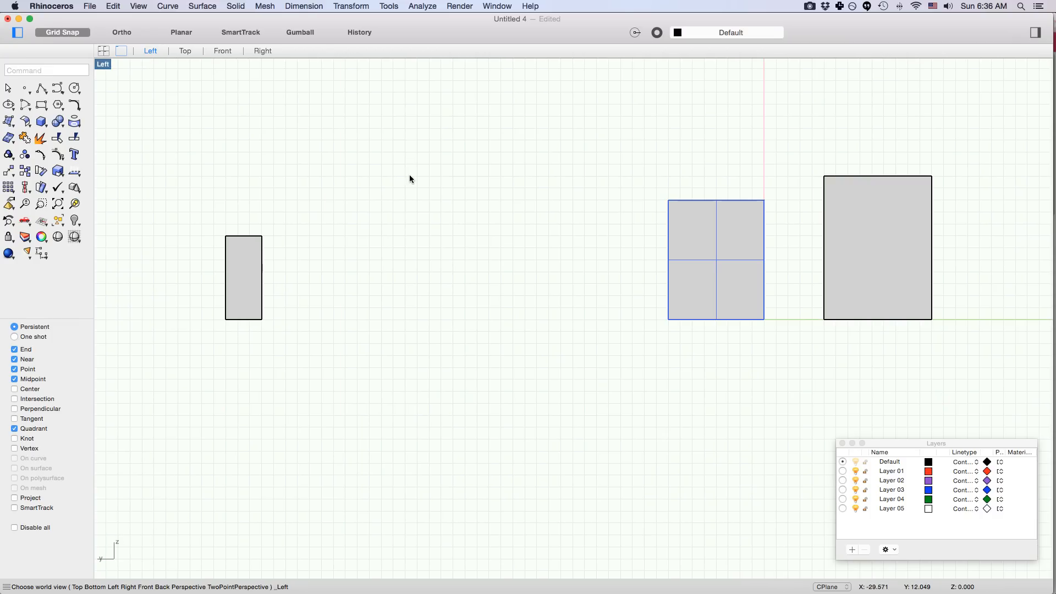
type("bb")
key("Return")
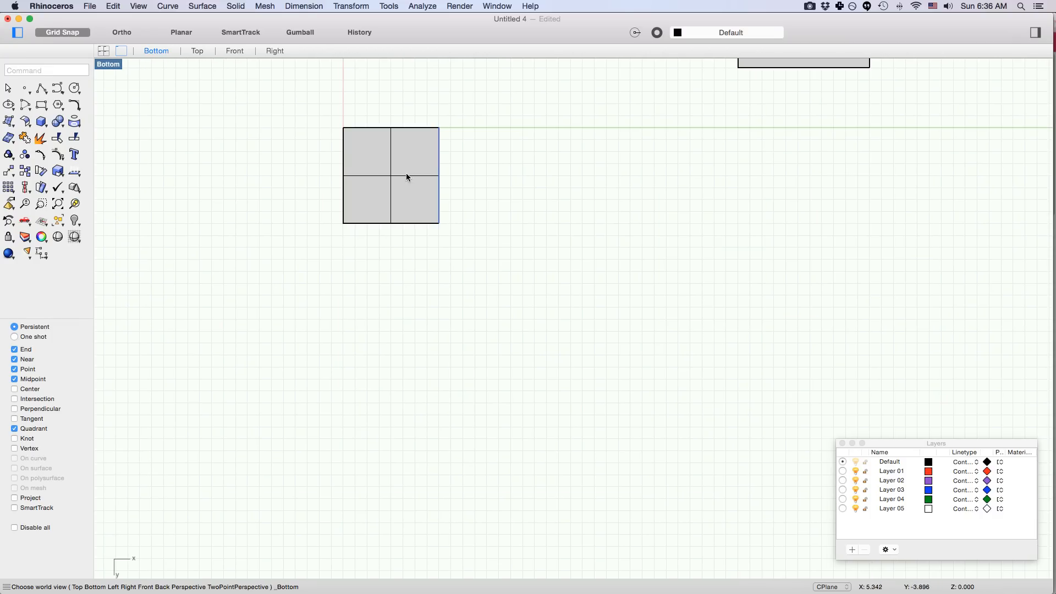
type("bk")
key("Return")
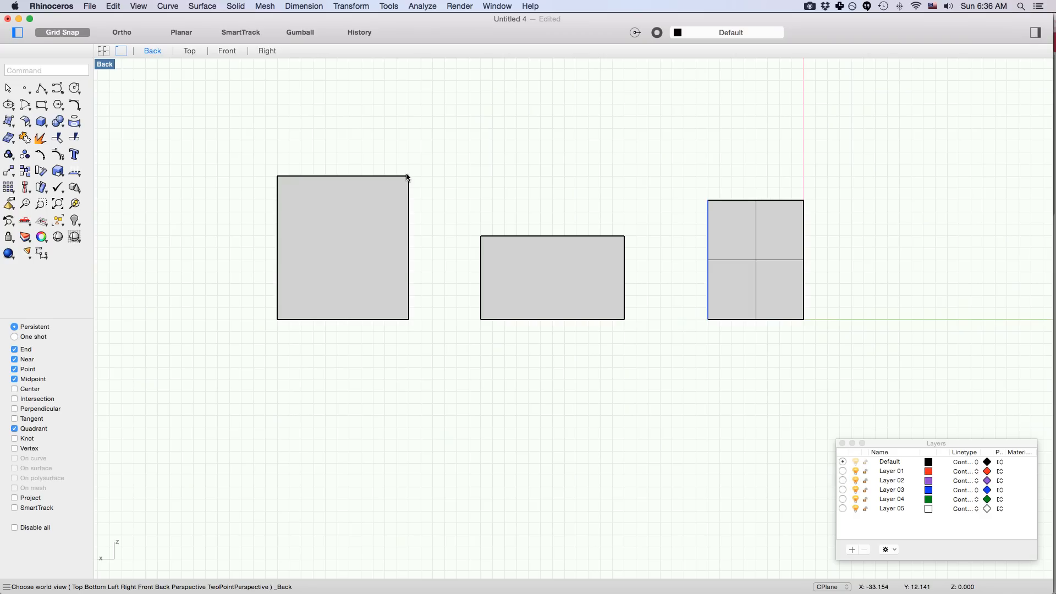
- Change to the Perspective view with its alias and orbit around the three boxes
scroll(416, 168, "down", 5)
type("tt")
key("Return")
mouse_move(409, 179)
right_mouse_down()
mouse_move(495, 170)
mouse_move(424, 188)
mouse_move(426, 175)
mouse_move(391, 181)
mouse_move(405, 185)
right_mouse_up()
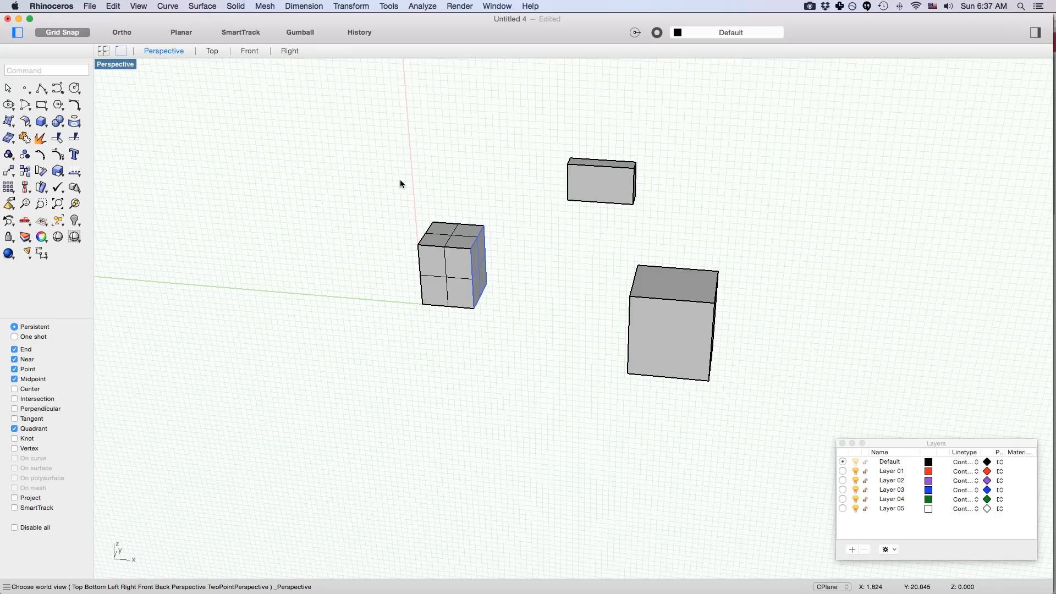
right_click_drag(411, 178, 457, 165)
- Cycle through the Front, Right, Top and Back views with the aliases and return to an orbited Perspective view
type("f")
key("Return")
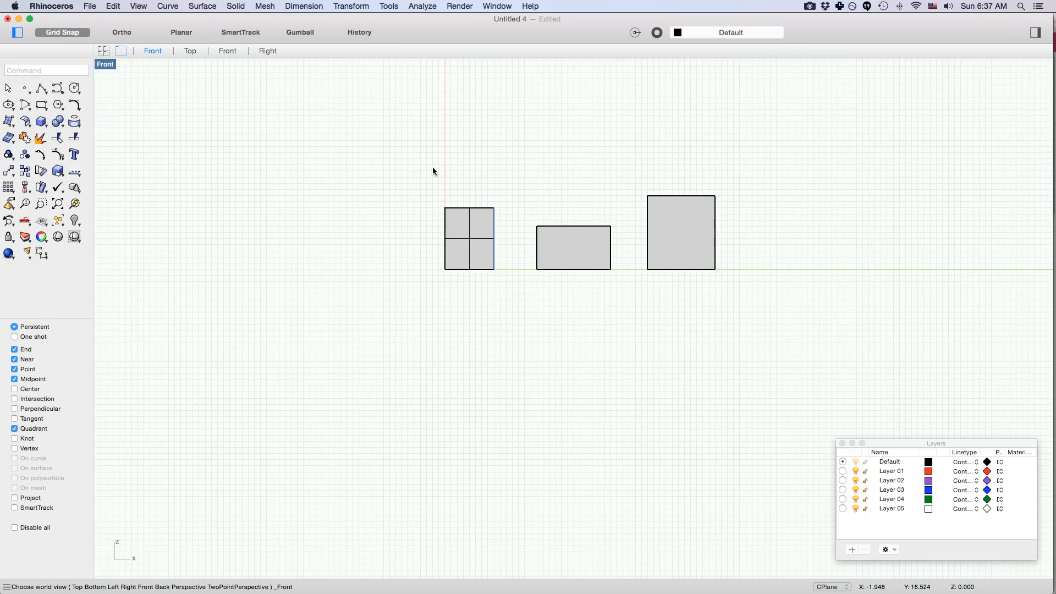
type("r")
key("Return")
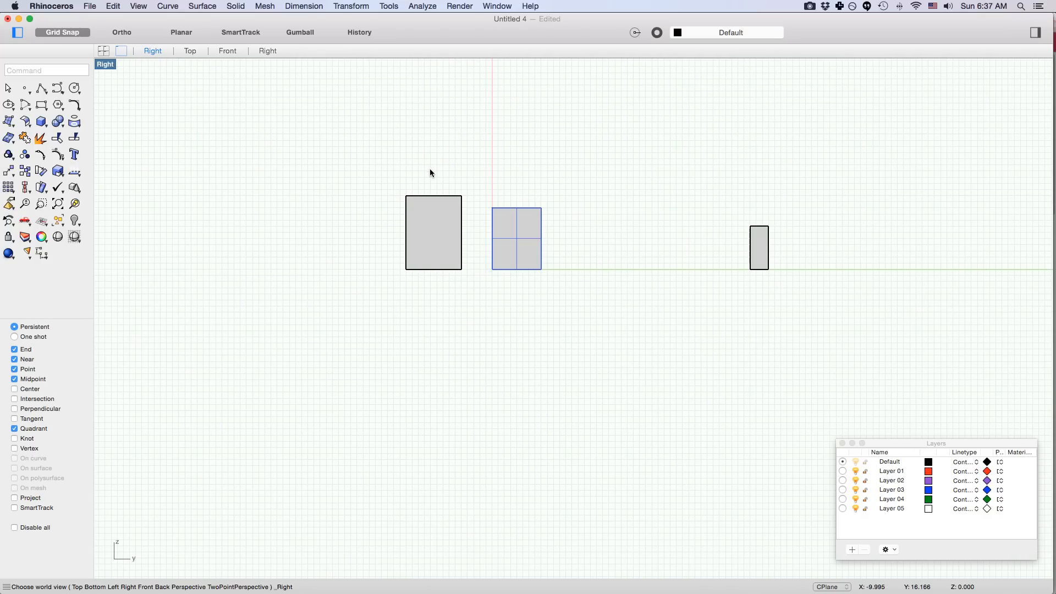
type("t")
key("Return")
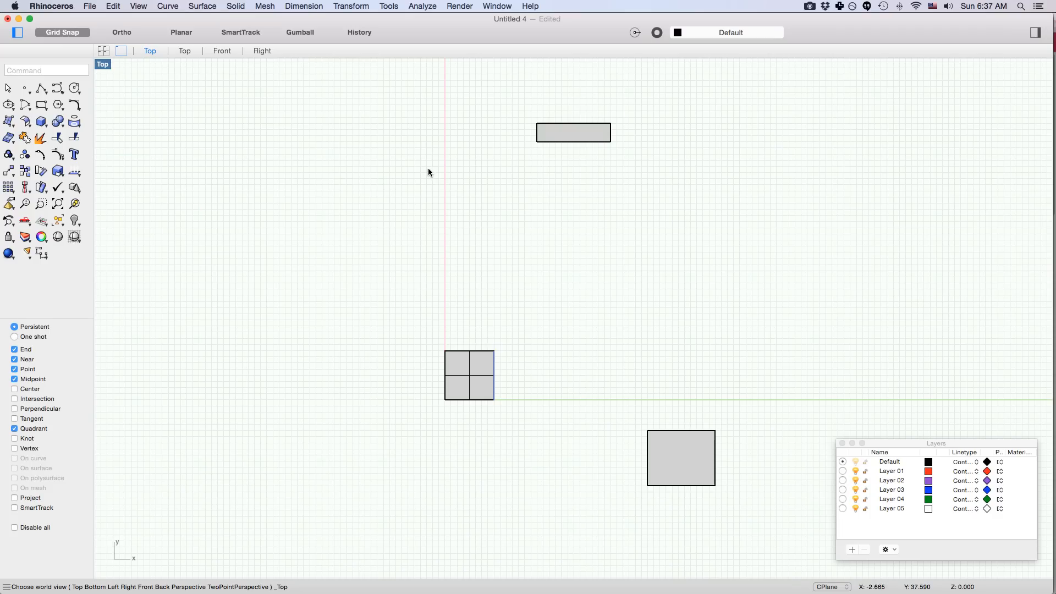
type("b")
key("Return")
type("p")
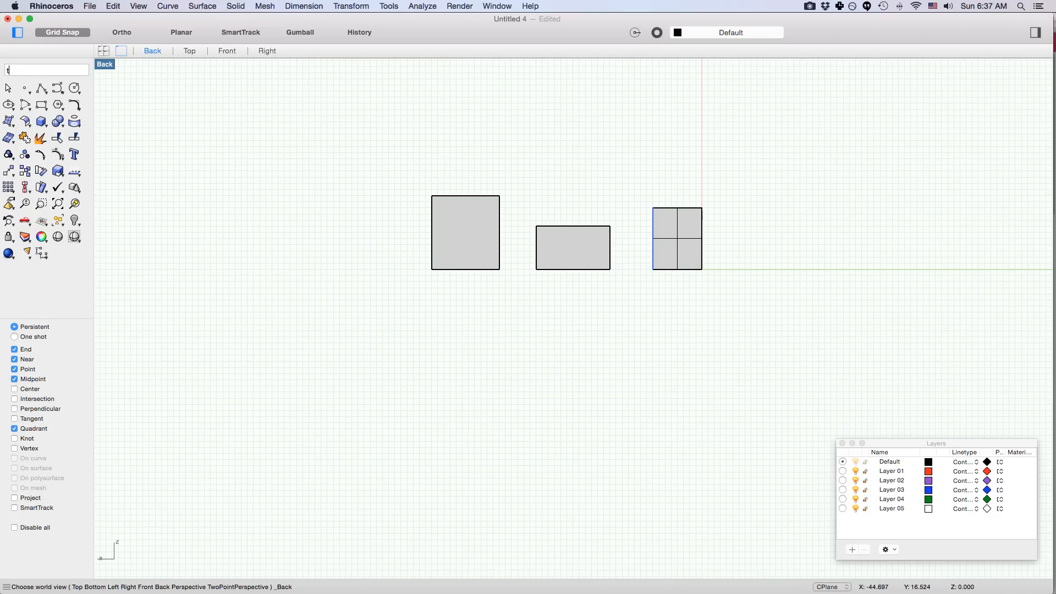
key("Return")
mouse_move(427, 167)
right_mouse_down()
mouse_move(401, 179)
mouse_move(592, 162)
mouse_move(337, 170)
mouse_move(335, 152)
mouse_move(464, 143)
mouse_move(504, 158)
mouse_move(391, 160)
mouse_move(429, 150)
mouse_move(486, 170)
mouse_move(596, 170)
mouse_move(395, 183)
mouse_move(417, 175)
mouse_move(411, 168)
mouse_move(451, 174)
mouse_move(365, 173)
mouse_move(436, 172)
mouse_move(412, 188)
mouse_move(422, 180)
right_mouse_up()
- Set the construction plane to World Bottom with its alias, and compare the grid in the Front and Perspective views
type("bw")
key("Return")
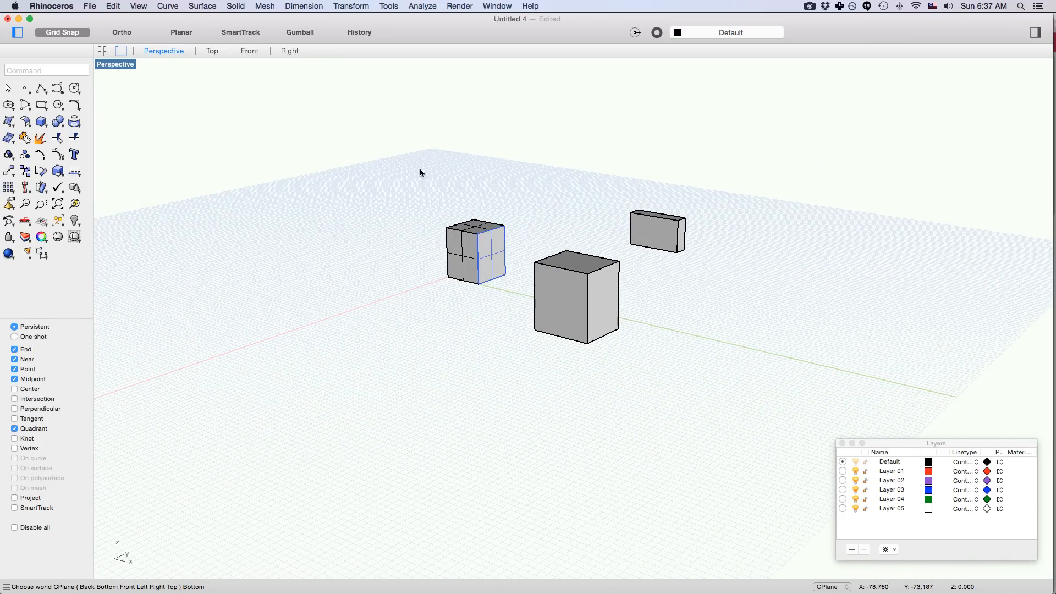
type("front")
key("Return")
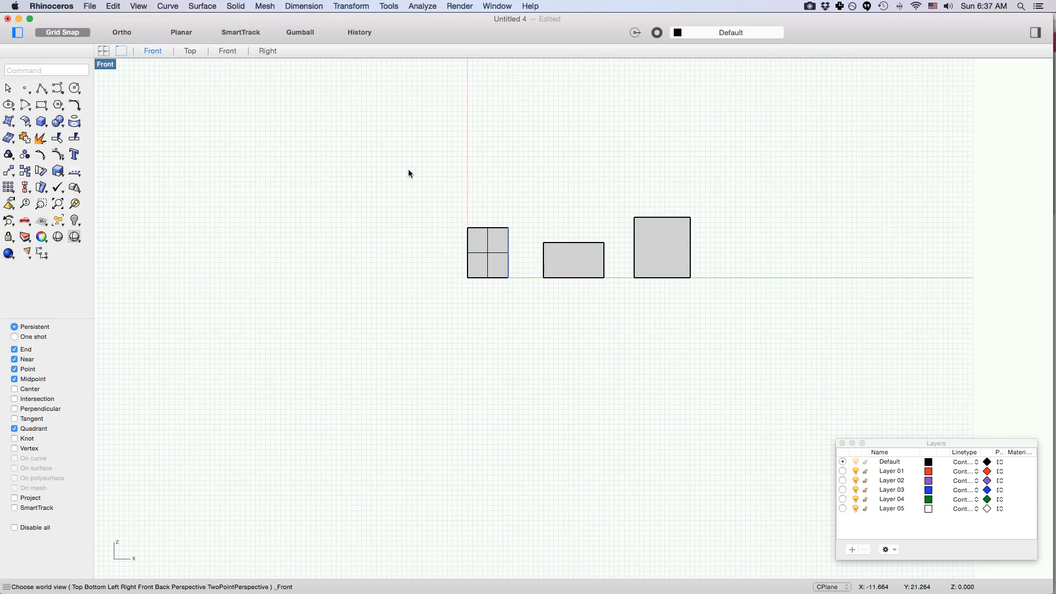
type("perspective")
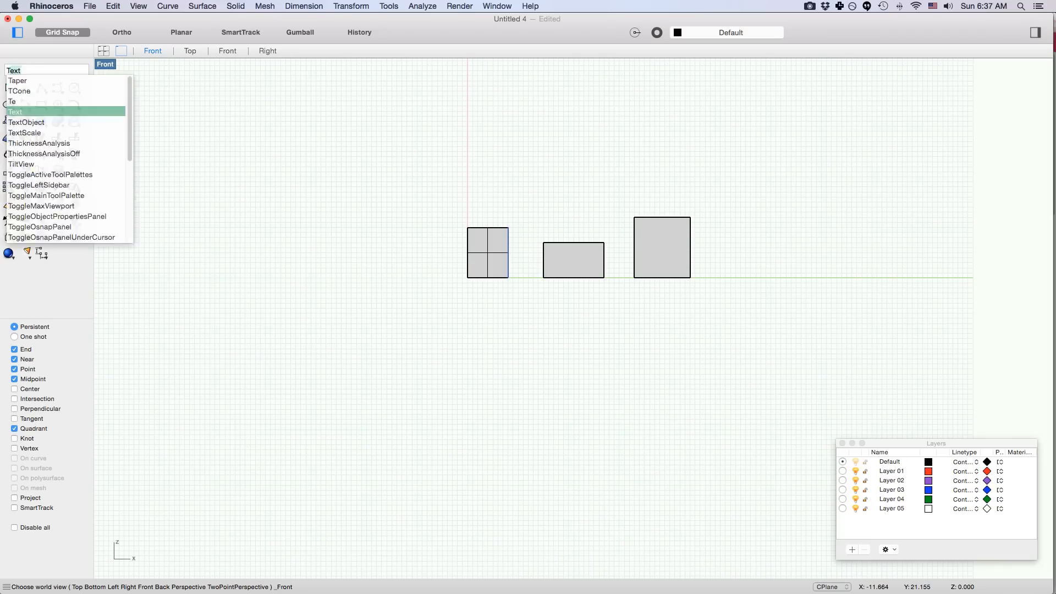
key("Return")
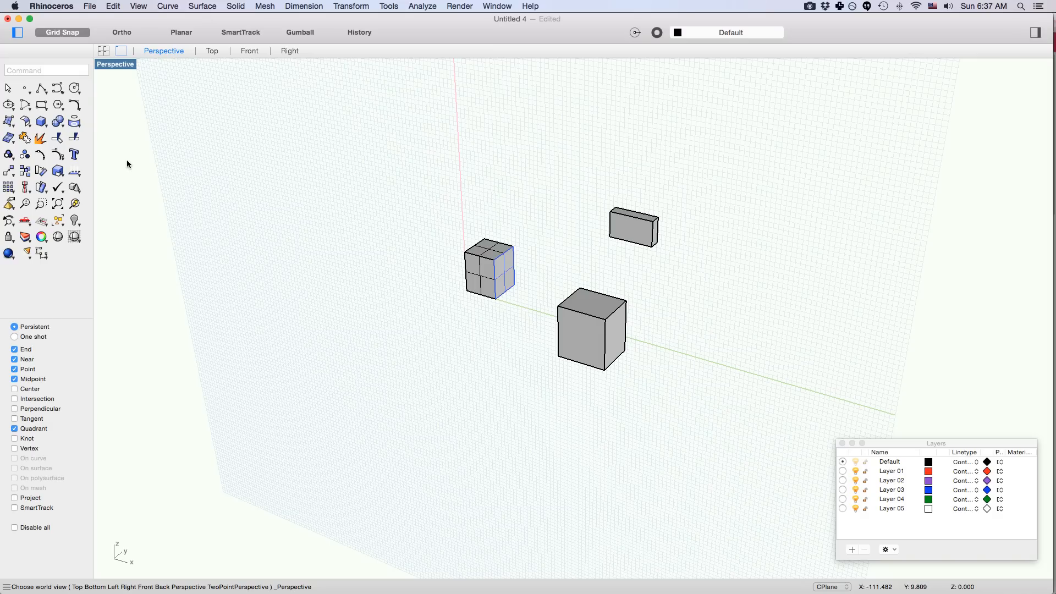
right_click_drag(127, 164, 304, 116)
- Set the Perspective view's construction plane to World Bottom with the CPlane command's World option
type("cplane")
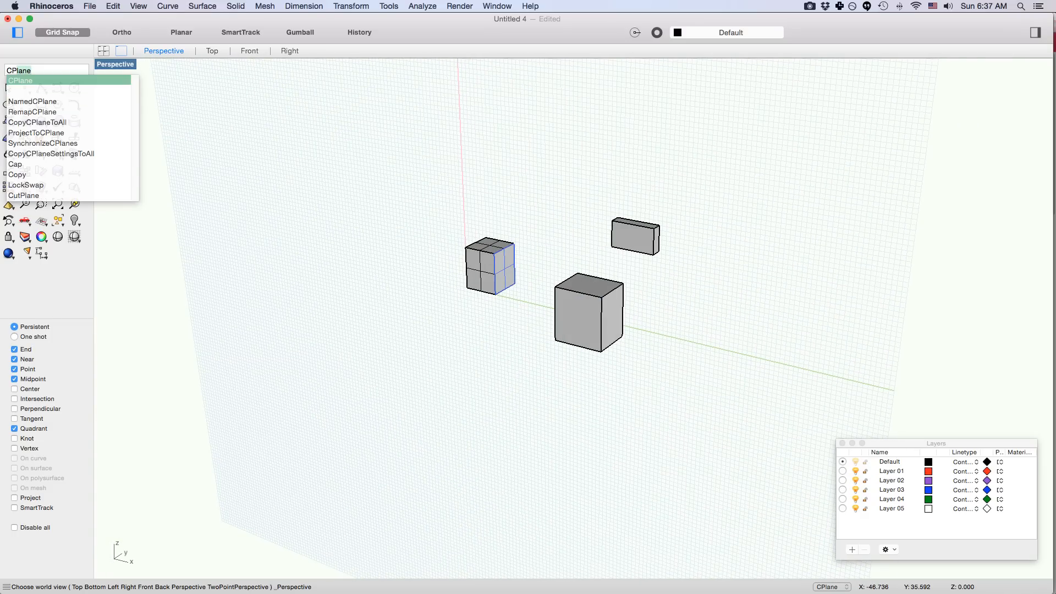
key("Return")
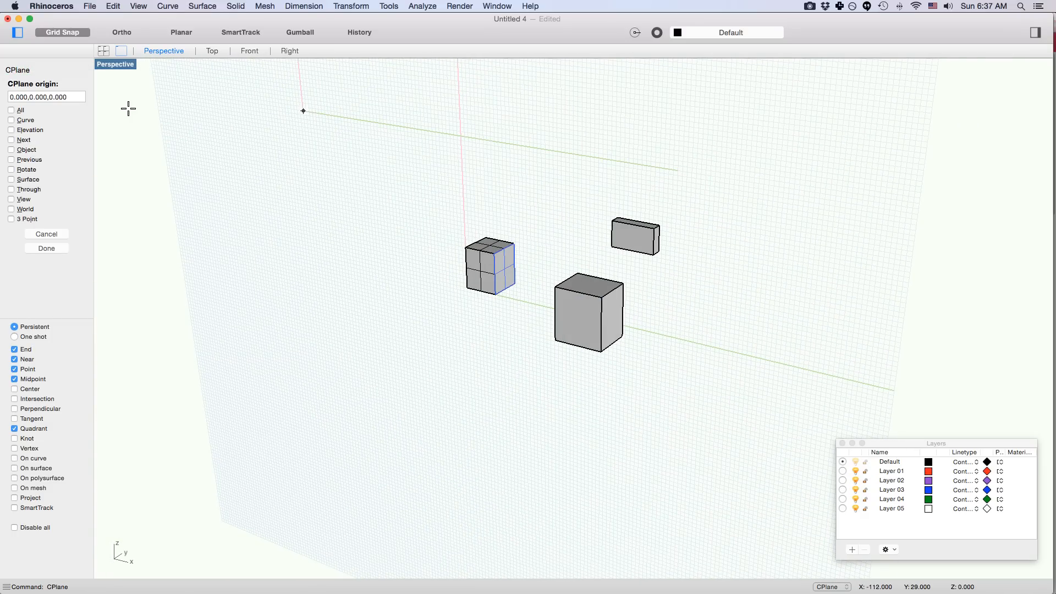
left_click(13, 210)
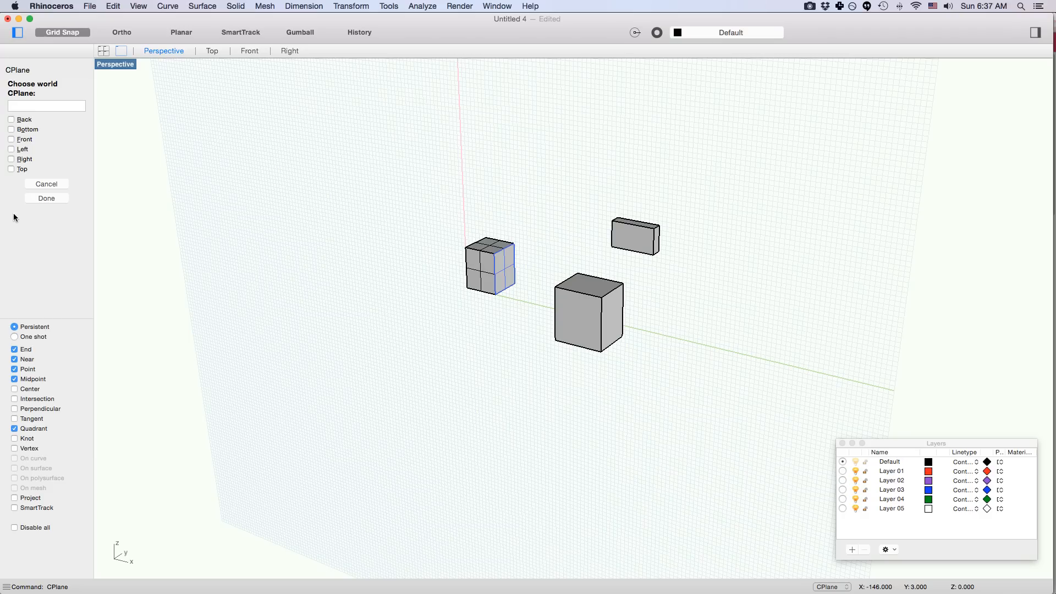
left_click(10, 130)
right_click_drag(347, 144, 417, 136)
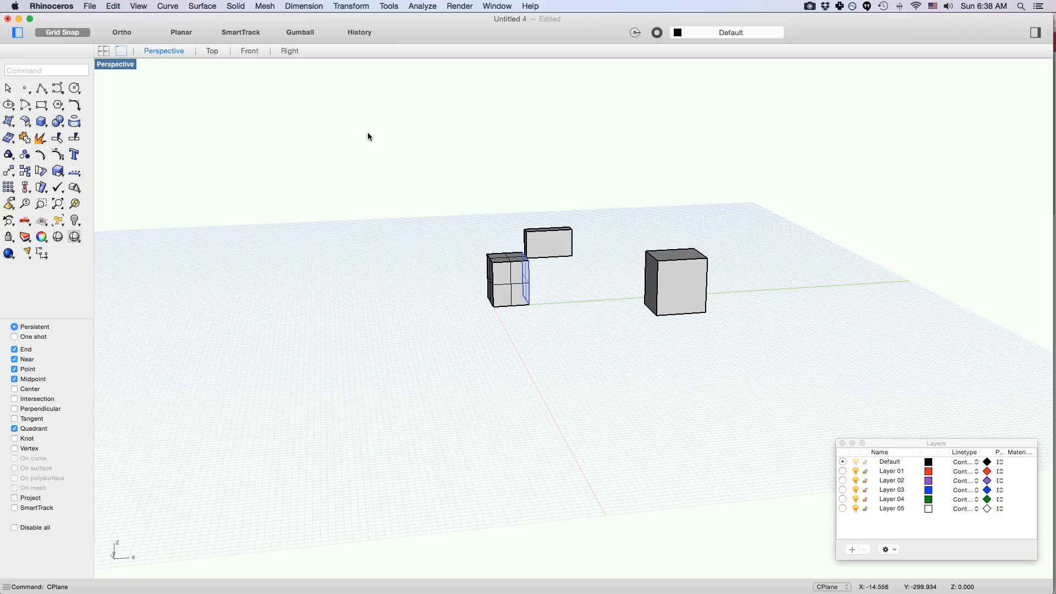
right_click_drag(384, 170, 456, 296)
scroll(509, 247, "down", 5)
- Open the Aliases list in the preferences and place its window clear of the boxes
left_click(59, 9)
left_click(59, 8)
left_click(62, 7)
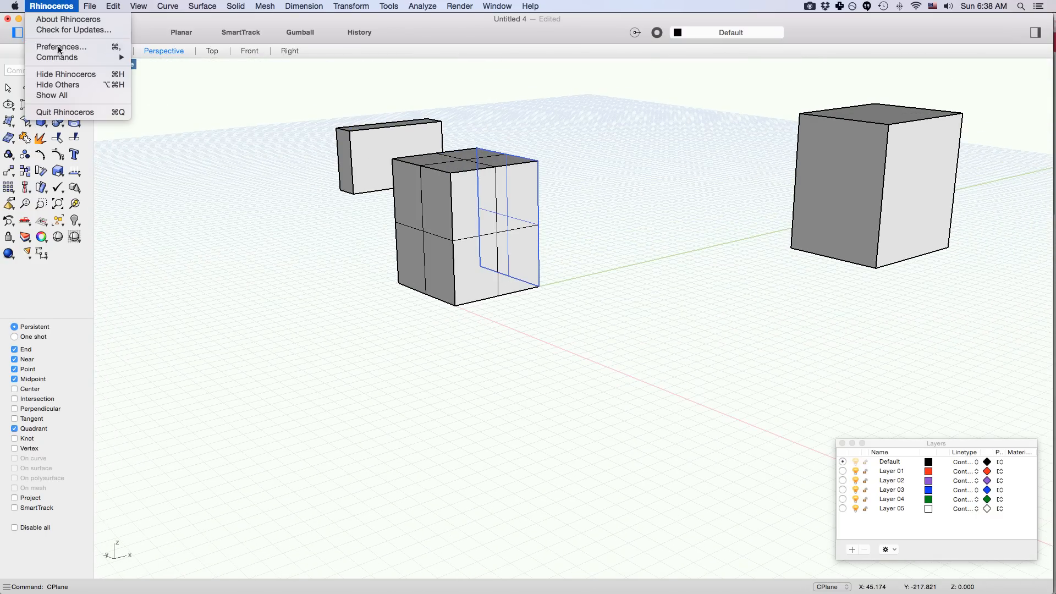
left_click(61, 47)
left_click(633, 223)
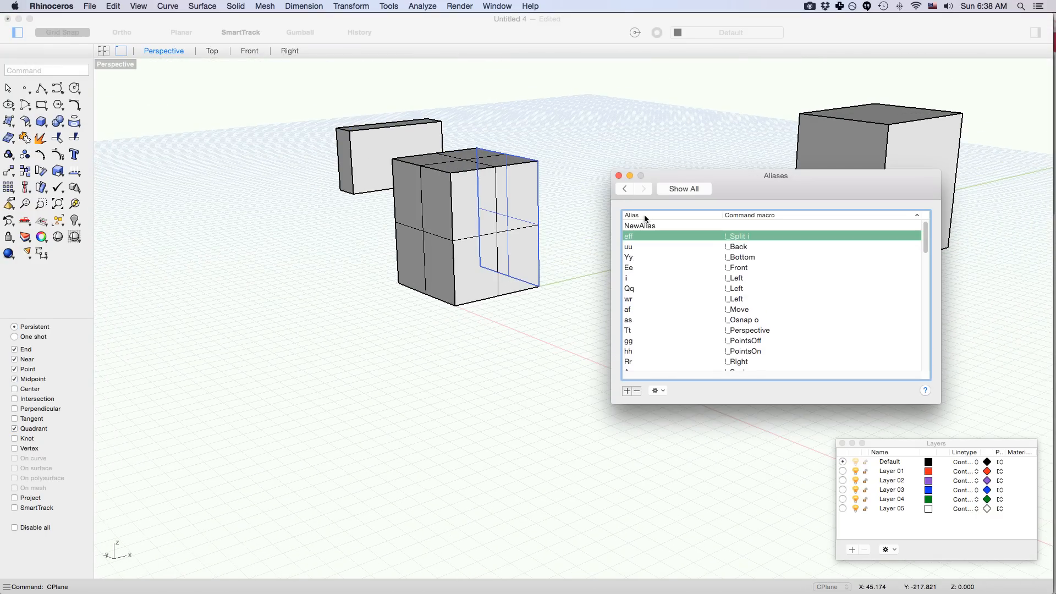
left_click_drag(724, 202, 232, 350)
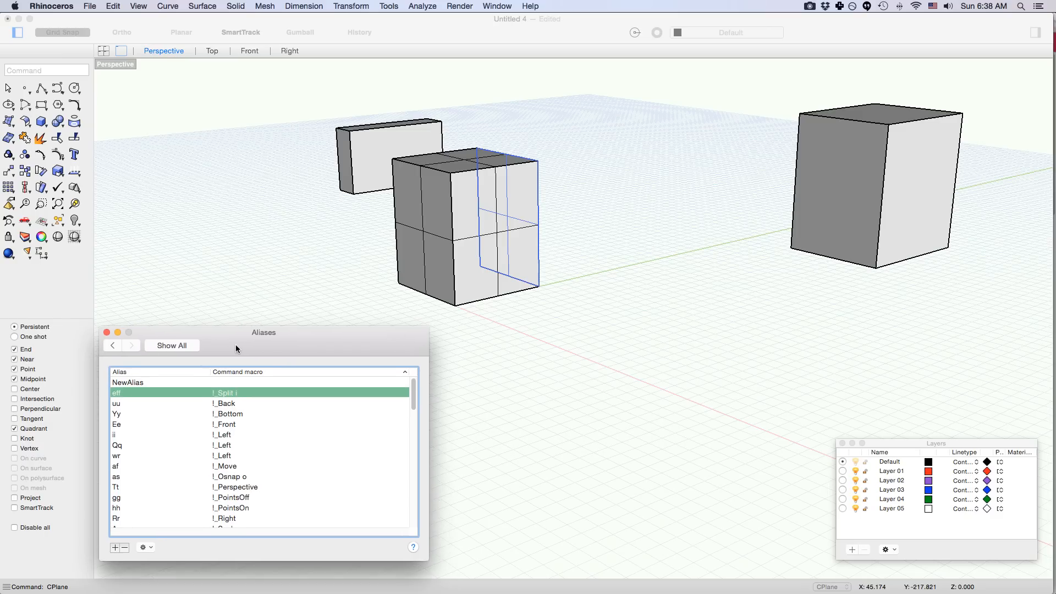
mouse_move(414, 394)
left_mouse_down()
mouse_move(416, 417)
mouse_move(414, 382)
left_mouse_up()
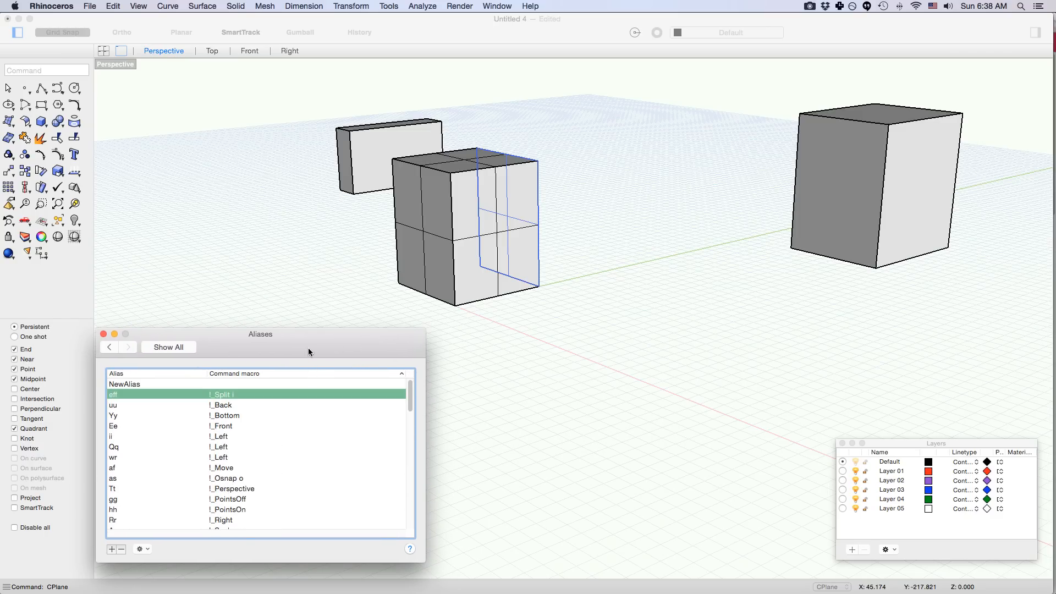
left_click(342, 257)
left_click_drag(293, 342, 311, 377)
- View the boxes from below and browse the alias list down to the Scale1D and CPlane entries
right_click_drag(473, 242, 615, 167)
scroll(598, 179, "up", 5)
scroll(615, 167, "up", 3)
right_click_drag(724, 144, 467, 263)
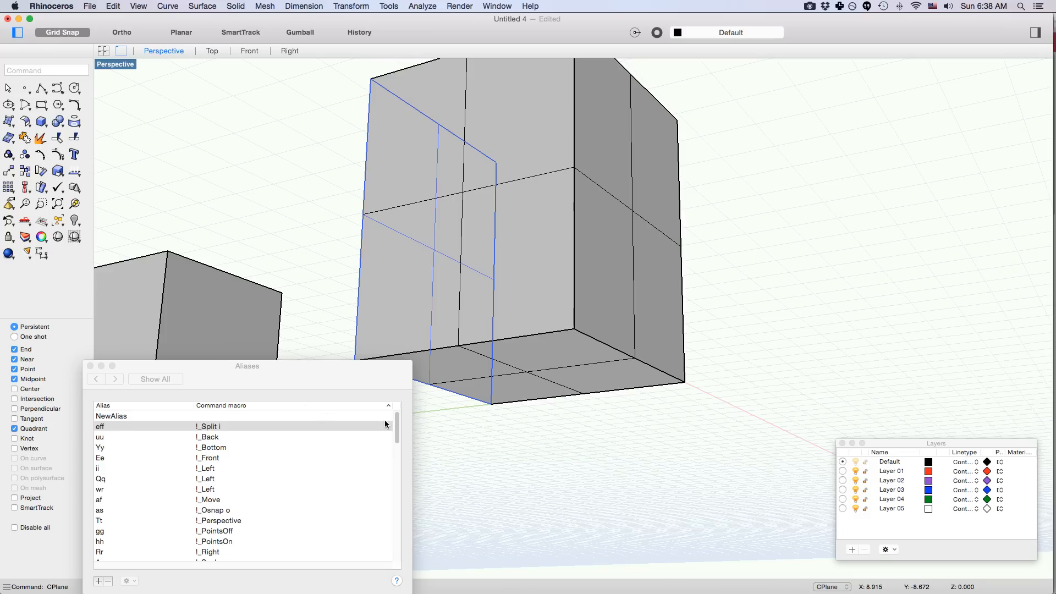
left_click_drag(398, 431, 407, 457)
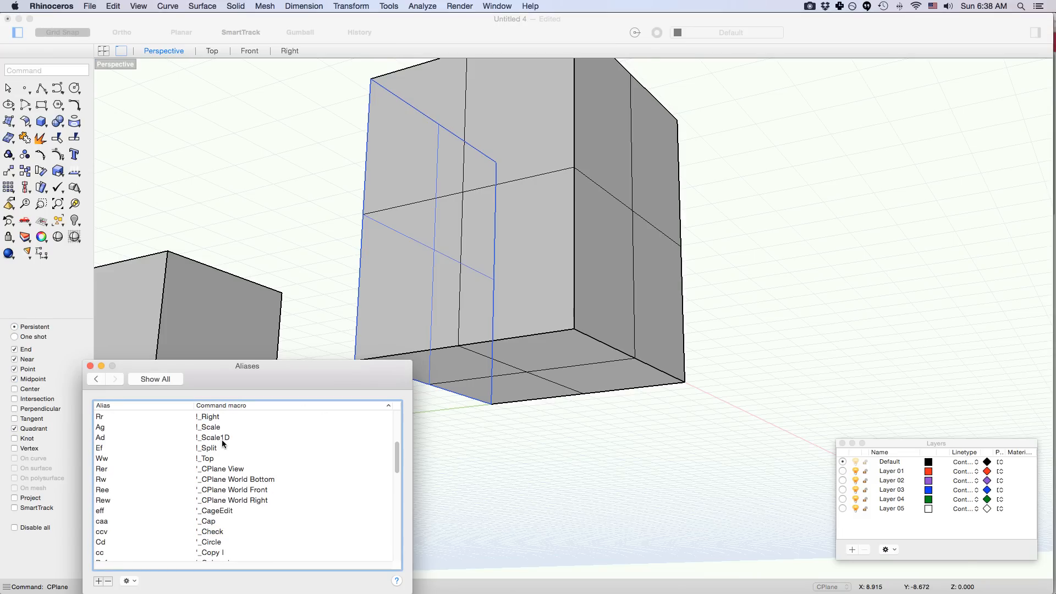
scroll(504, 229, "down", 8)
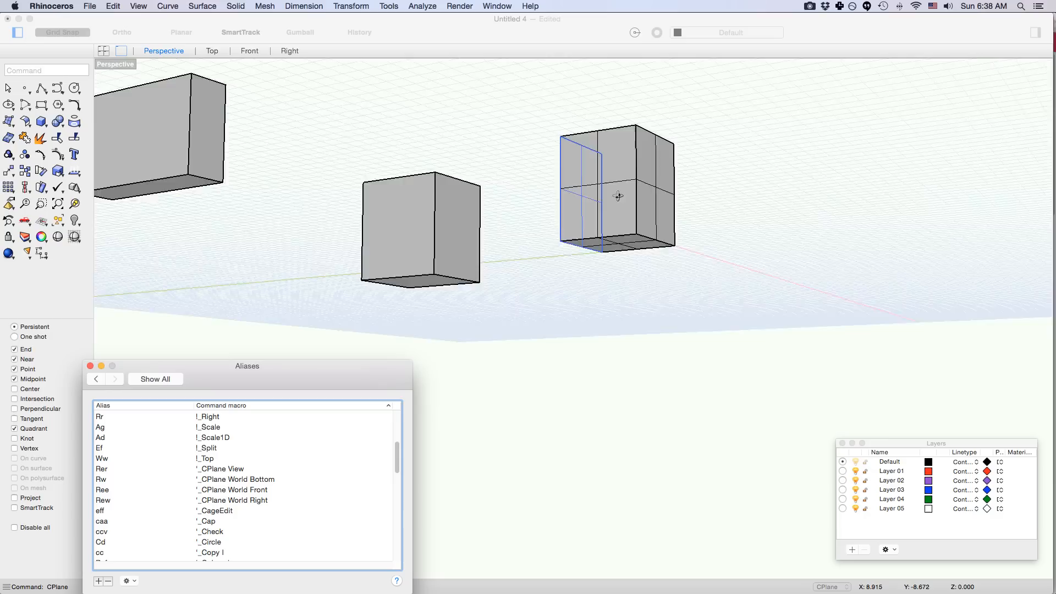
- Select all surfaces of the box at the origin and scale them vertically from a bottom corner to 6 units high with the Ad alias
left_click(721, 114)
left_click_drag(710, 98, 591, 236)
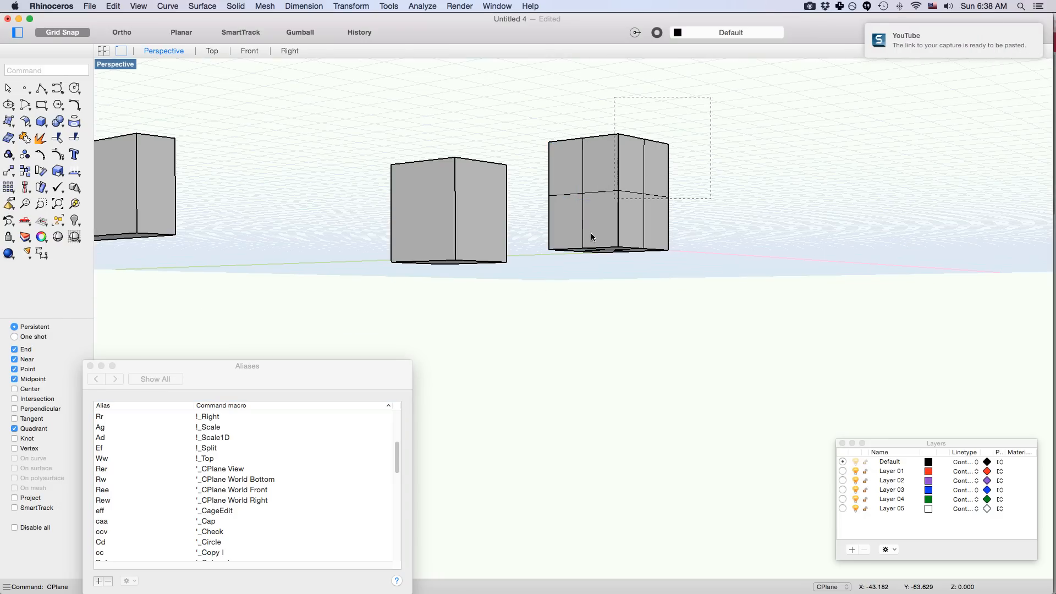
left_click_drag(539, 301, 539, 301)
type("Ad")
key("Return")
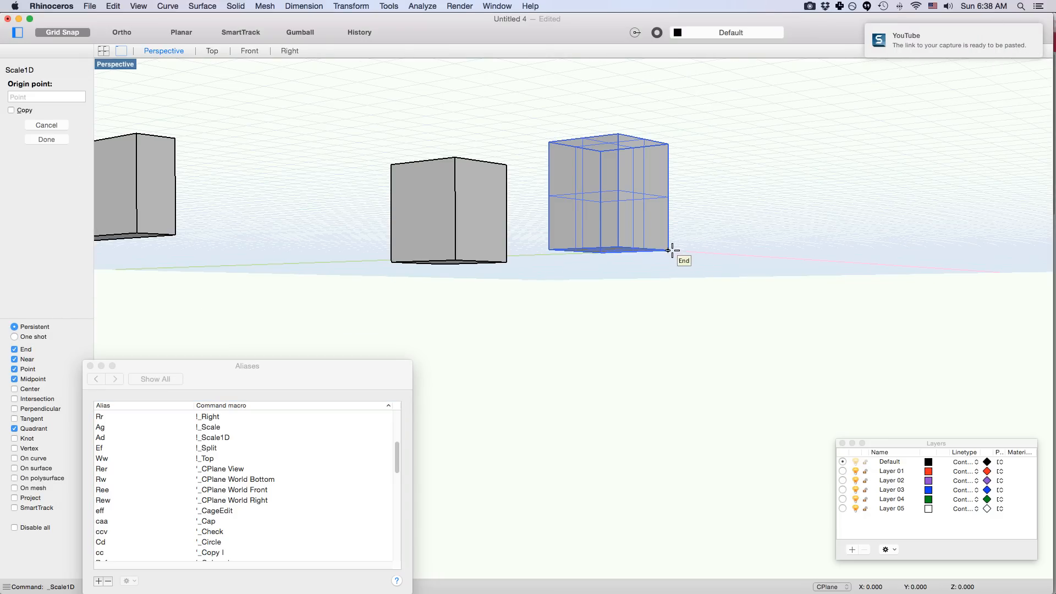
left_click(668, 251)
left_click(675, 146)
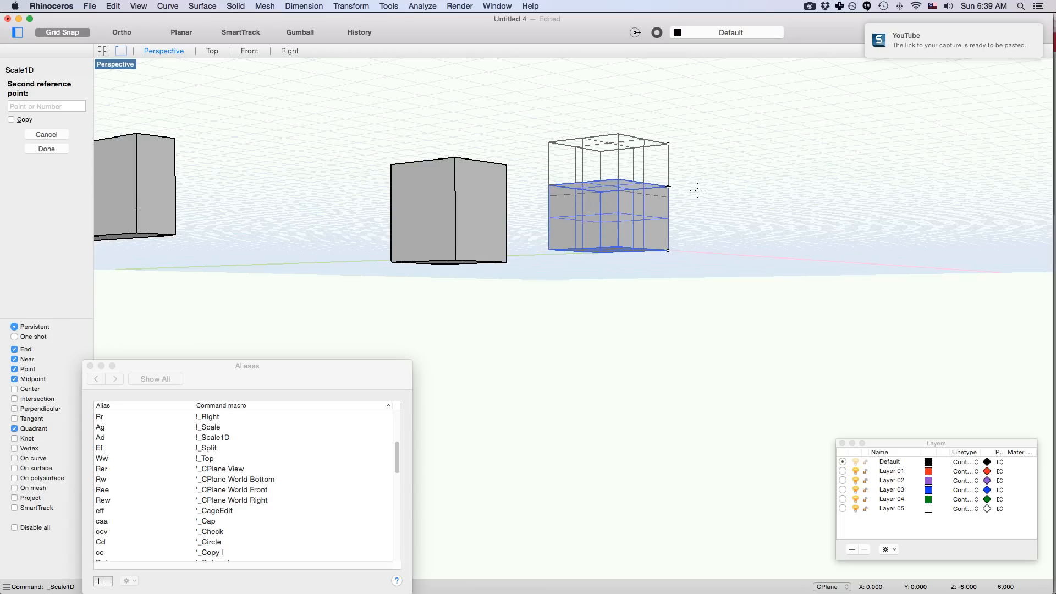
left_click(715, 187)
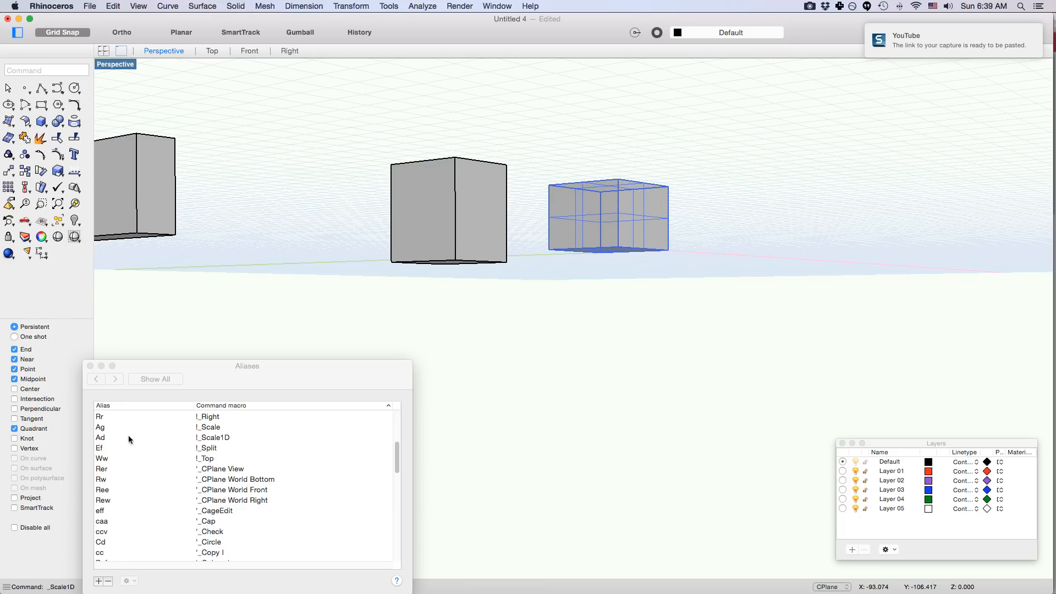
right_click_drag(549, 239, 587, 199)
scroll(525, 245, "down", 3)
scroll(525, 245, "up", 5)
scroll(585, 203, "down", 2)
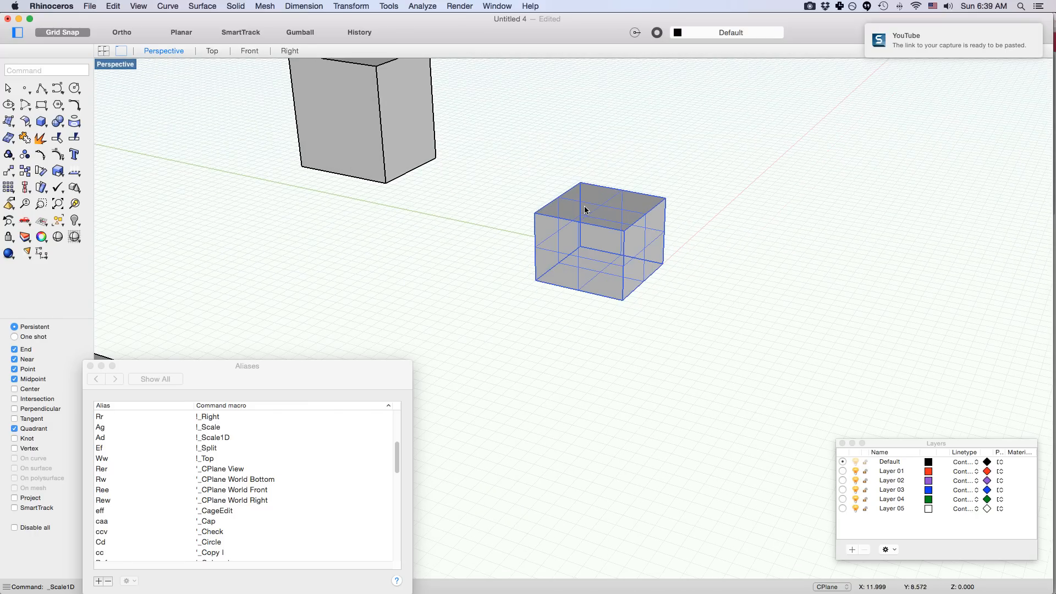
- Switch to Chrome and examine the CAD Modeling course page's description, class benefits and enrollment details
key("super+Tab")
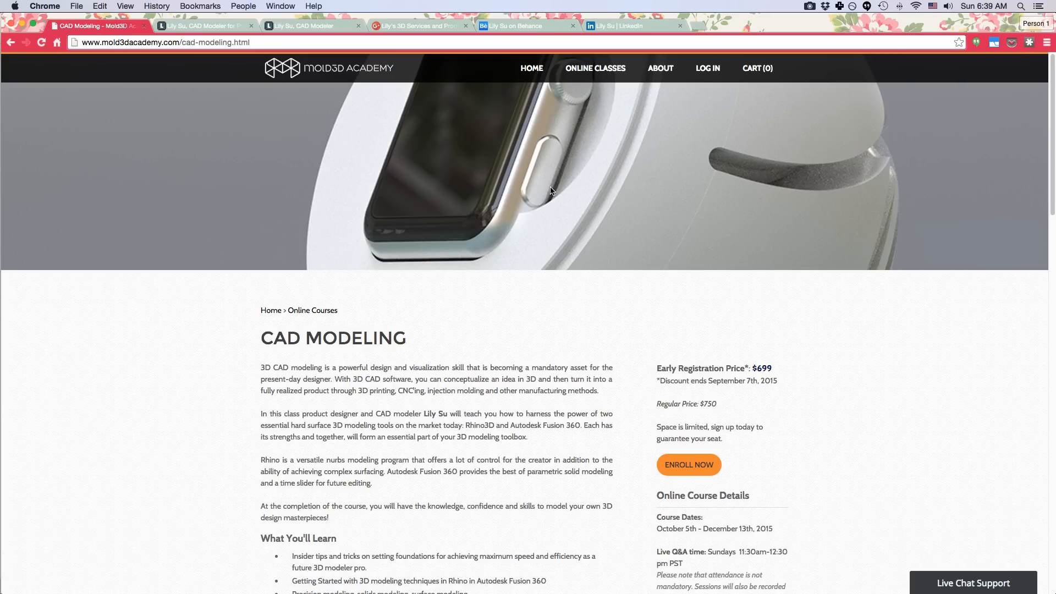
scroll(1012, 126, "down", 5)
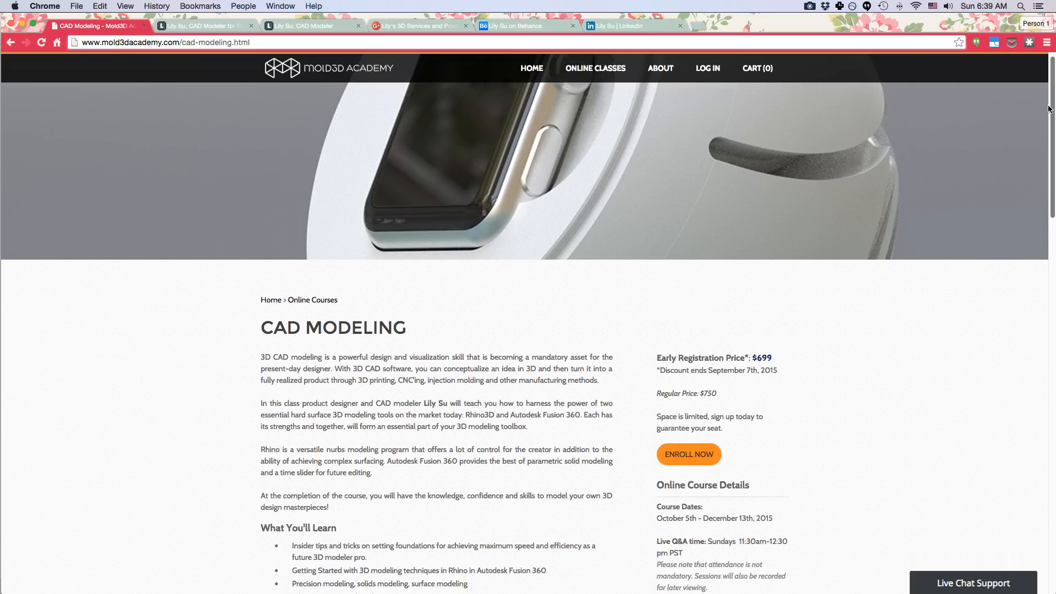
scroll(1026, 158, "down", 2)
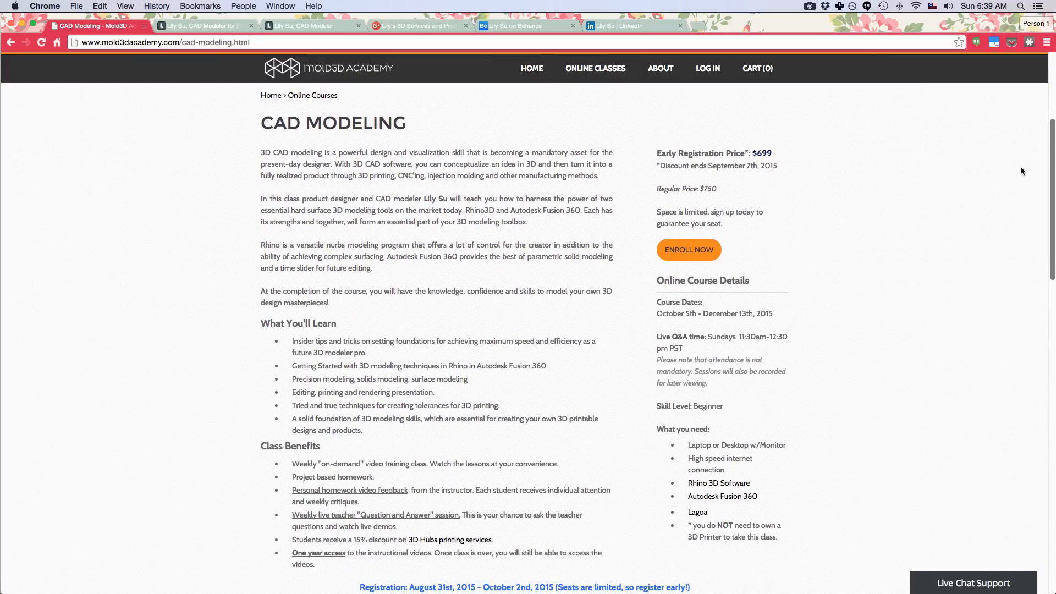
scroll(1012, 179, "down", 1)
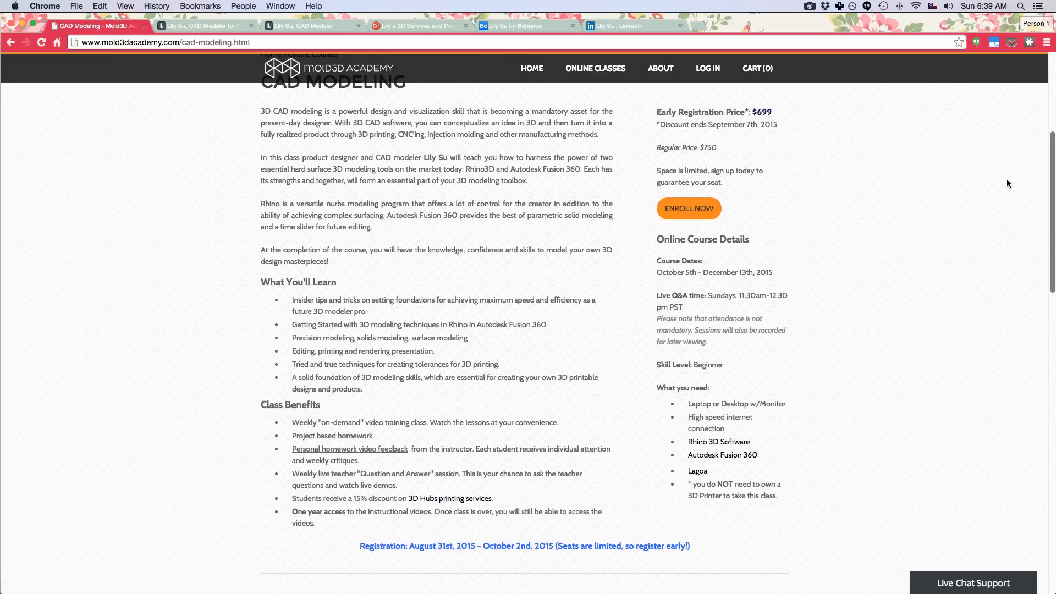
scroll(1007, 179, "down", 1)
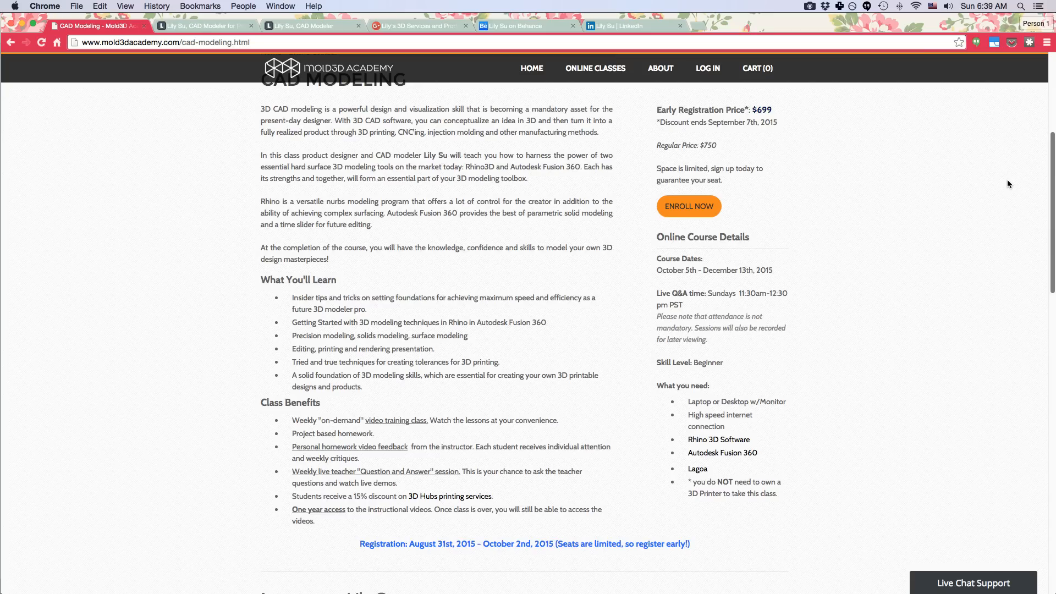
scroll(1008, 183, "down", 1)
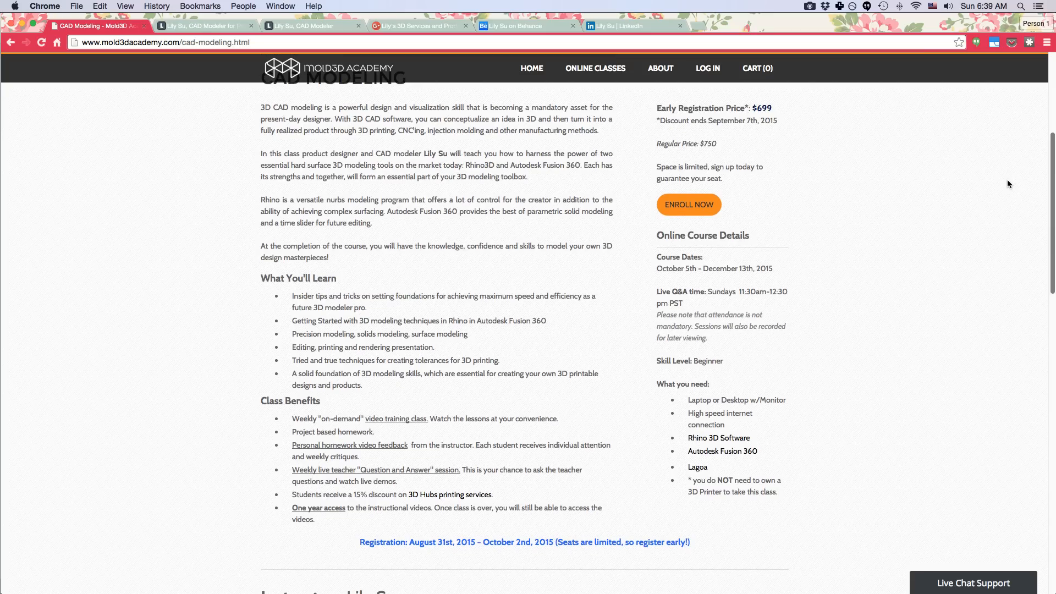
scroll(1006, 177, "up", 7)
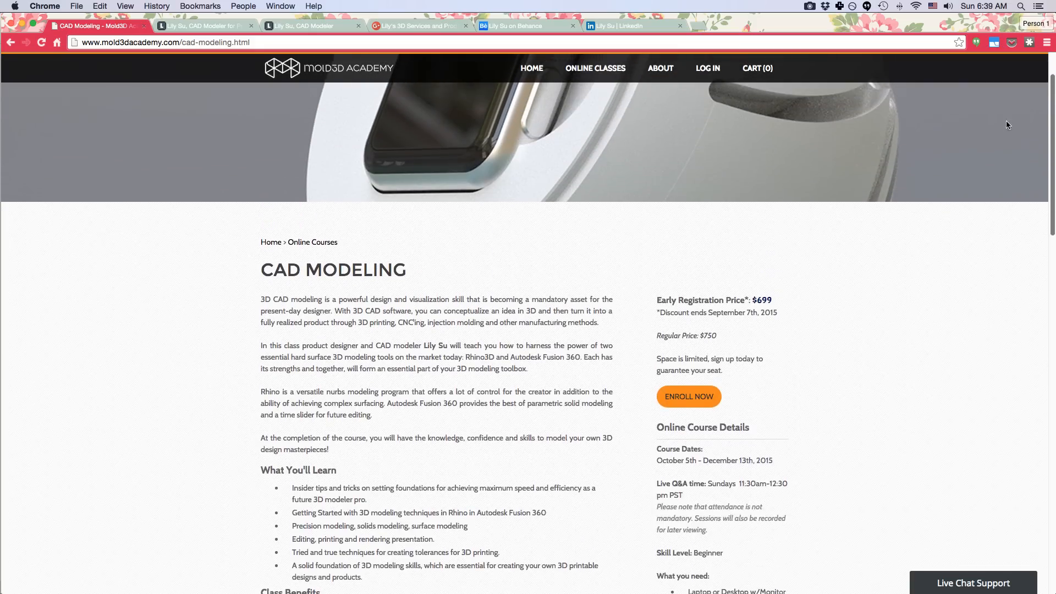
scroll(1005, 122, "up", 3)
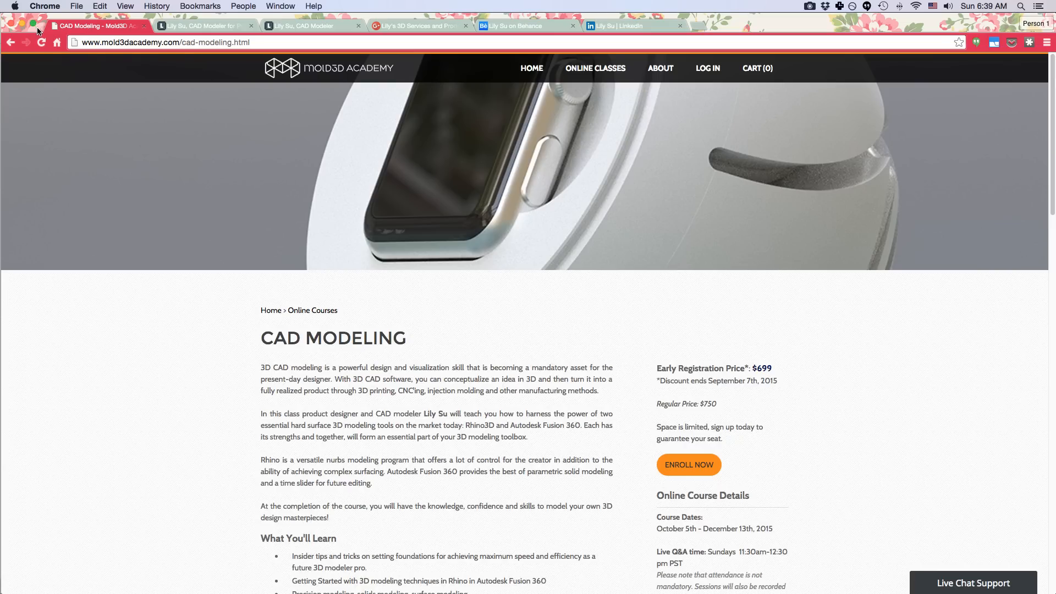
- View the 3D services website and the Google+ business page, and minimize the browser to return to Rhinoceros
left_click(201, 26)
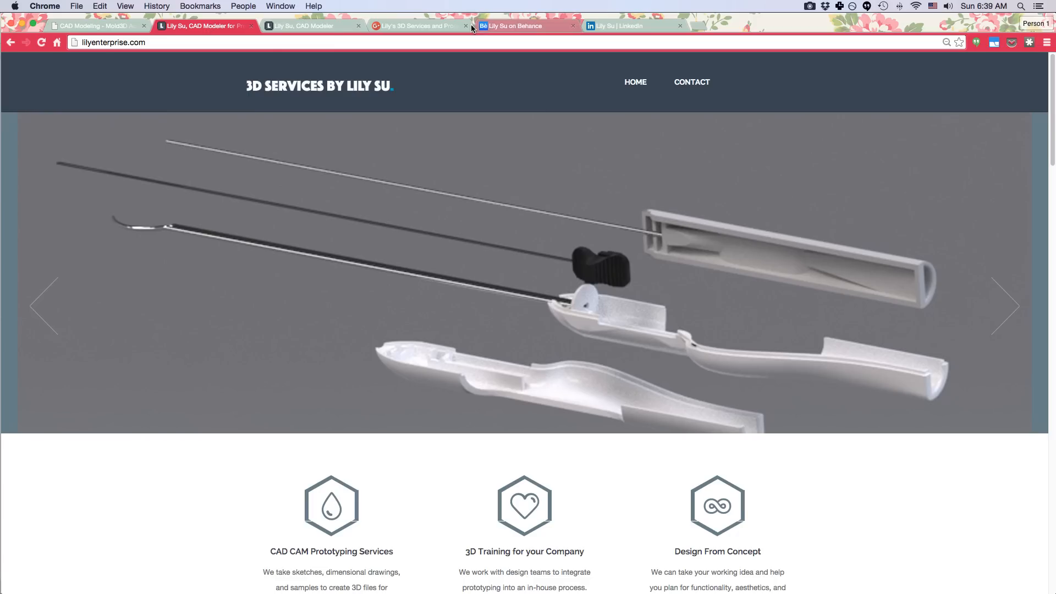
left_click(412, 26)
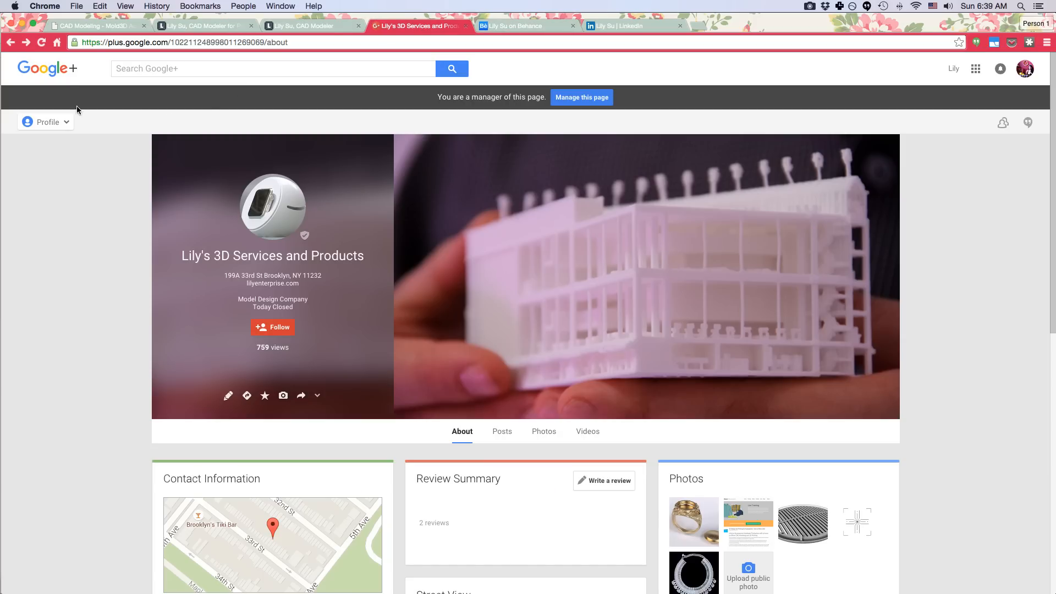
left_click(23, 23)
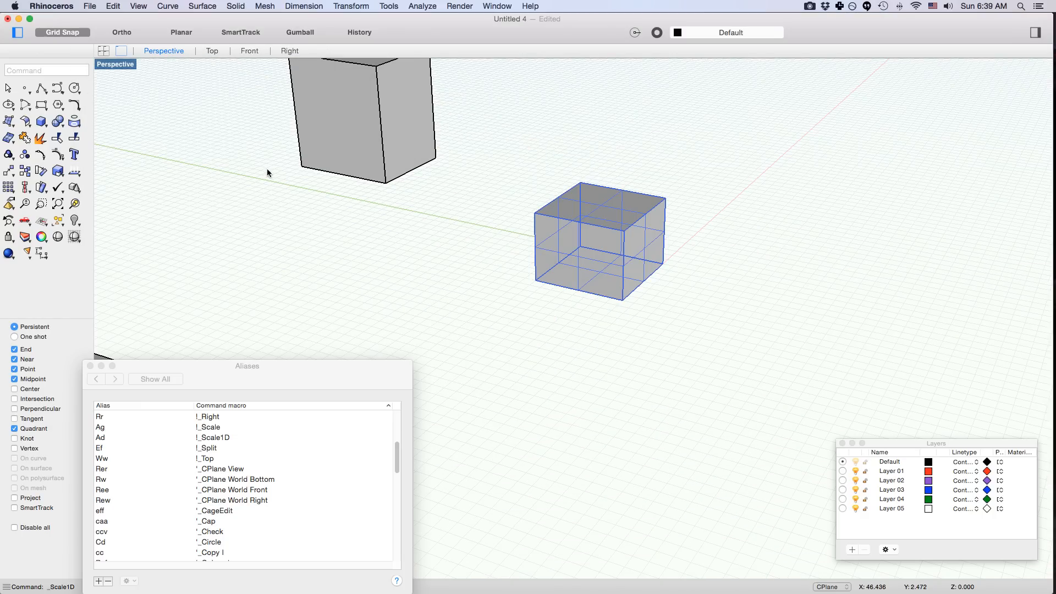